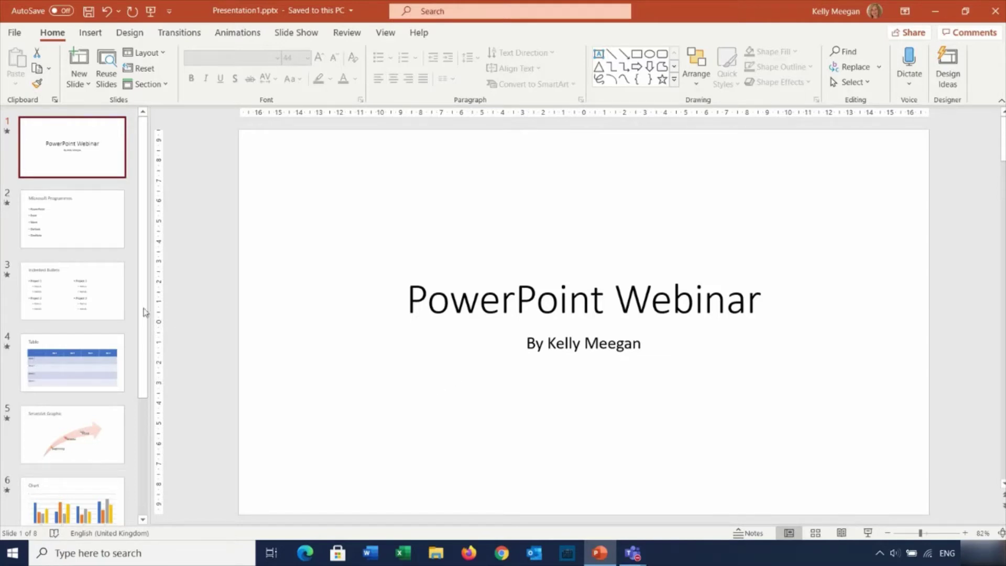
Add a new Blank-layout slide 9 after the horse photo on slide 8
left_click_drag(142, 310, 140, 426)
left_click(112, 494)
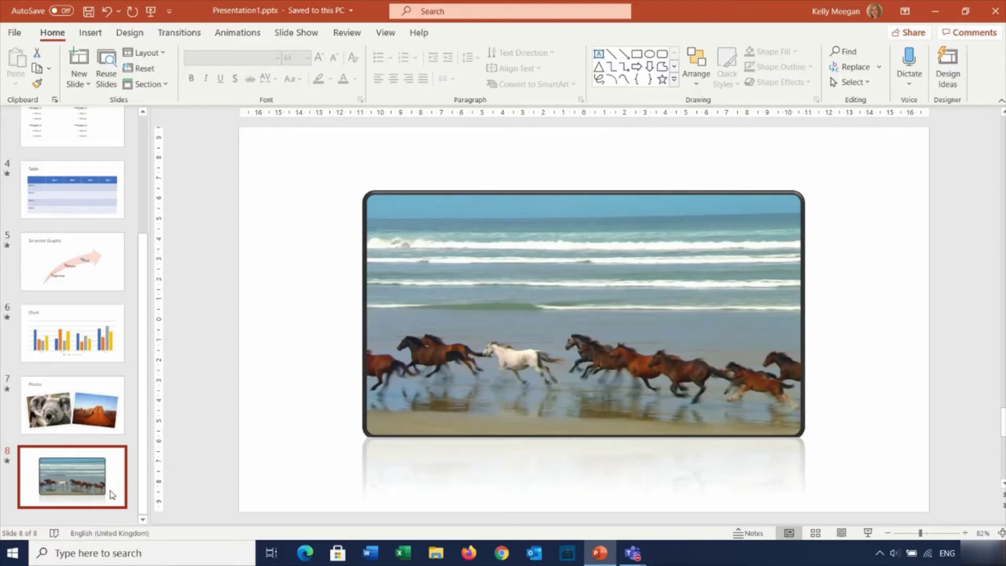
left_click(81, 85)
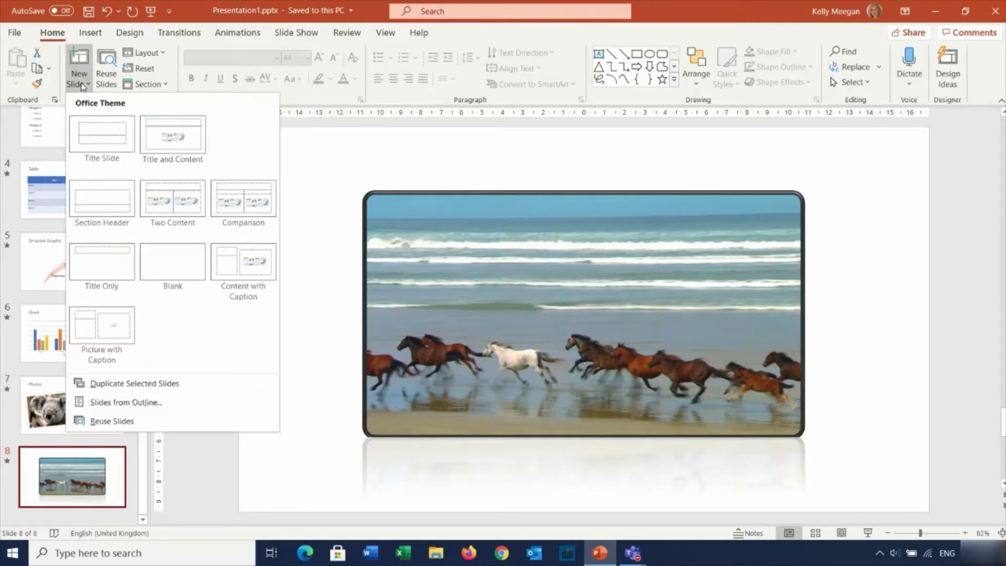
left_click(177, 276)
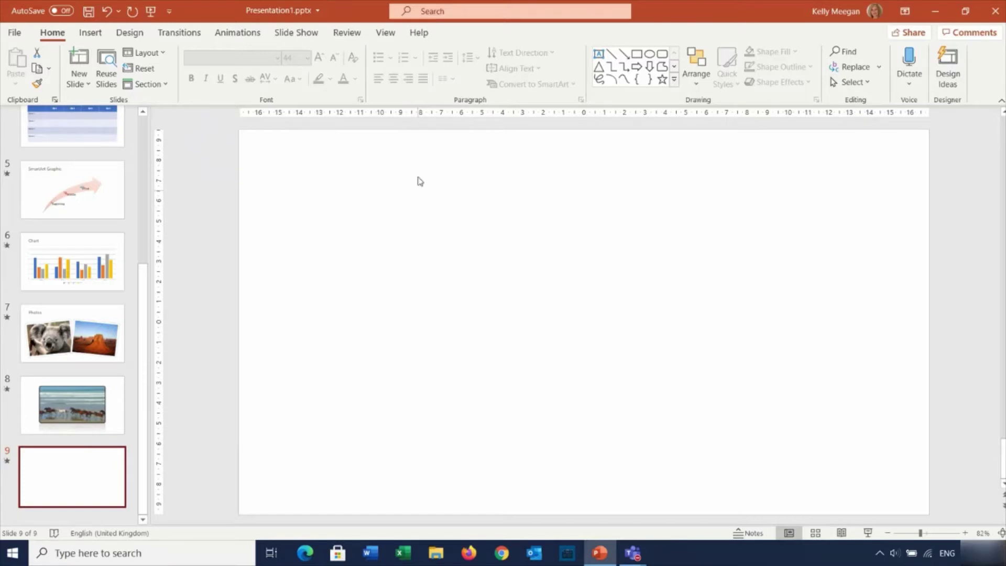
On the View tab, turn the ruler off and back on, then enable gridlines
left_click(386, 37)
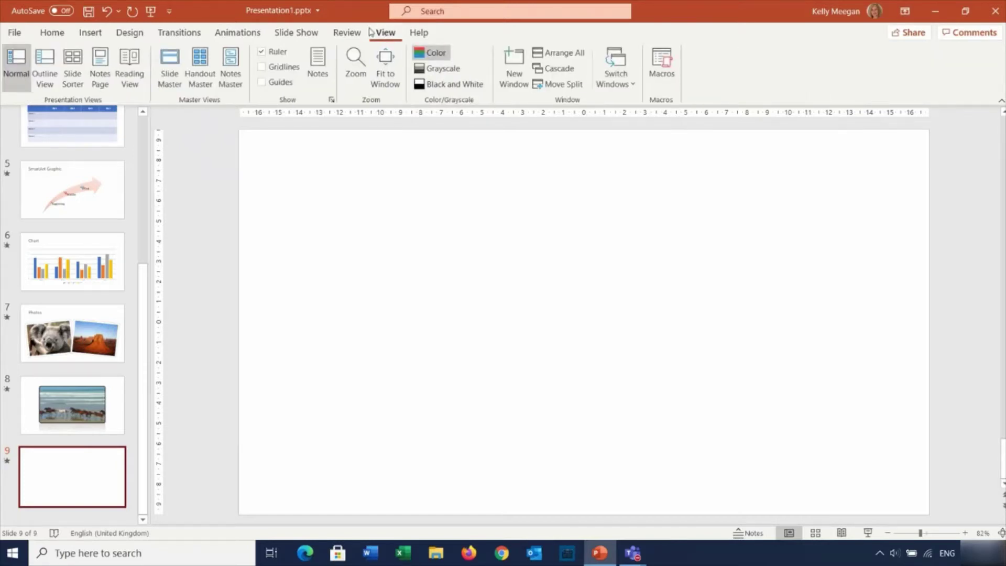
left_click(261, 51)
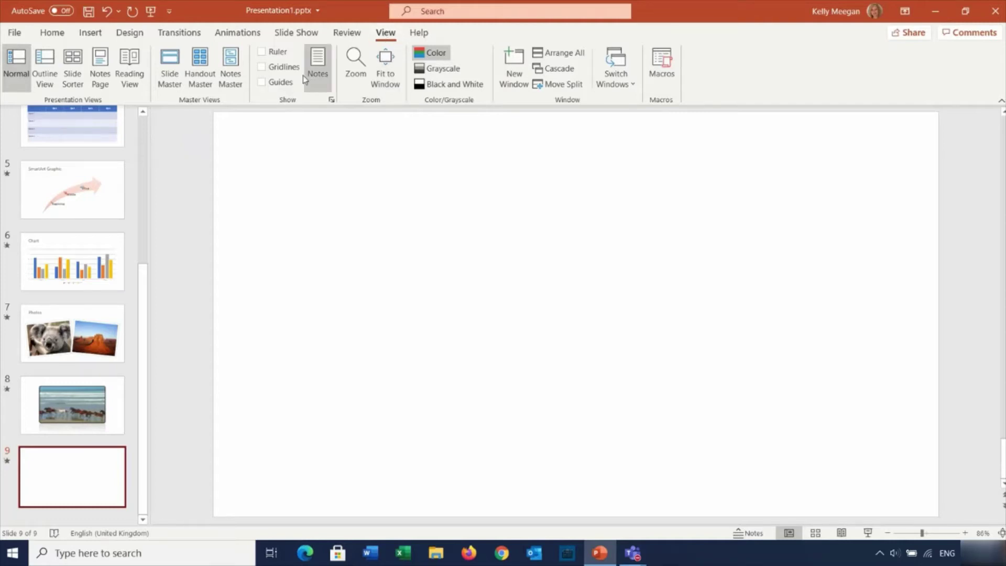
left_click(265, 52)
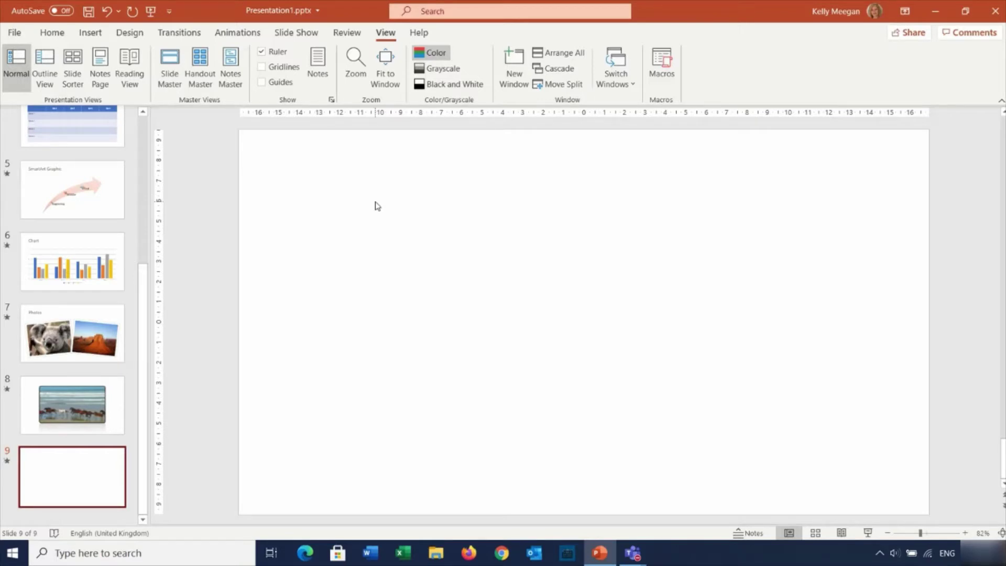
left_click(262, 67)
Replace the gridlines with centre guides and test dragging the vertical guide
left_click(545, 192)
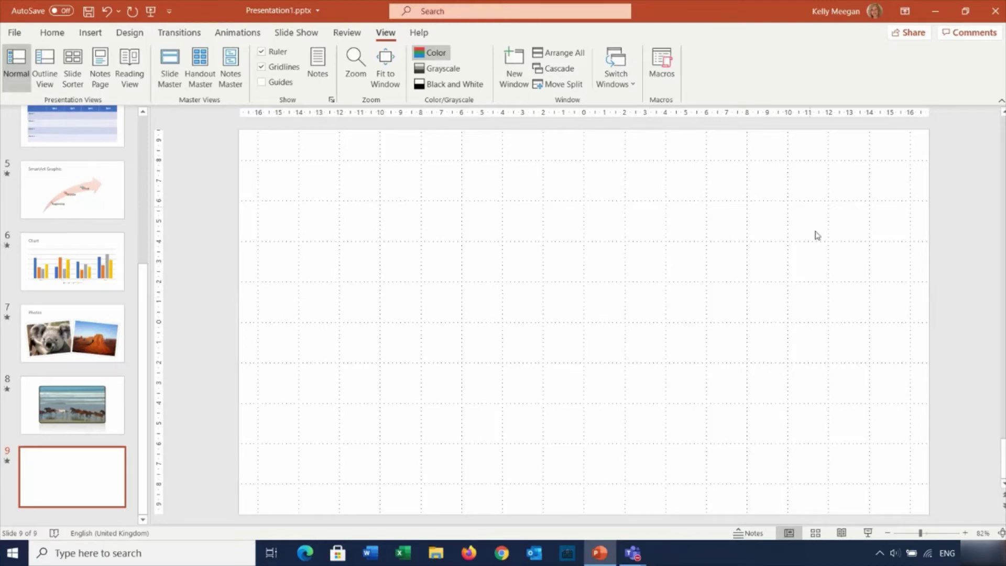
left_click(262, 67)
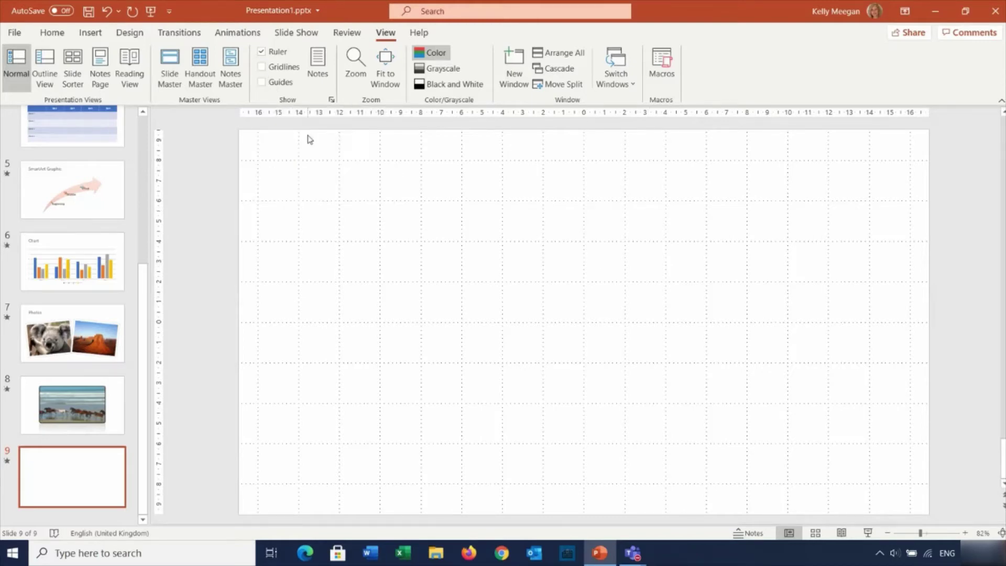
left_click(262, 82)
left_click_drag(584, 224, 583, 247)
Preview the Insert Shapes gallery, close it without adding anything, and return to Home
left_click(52, 33)
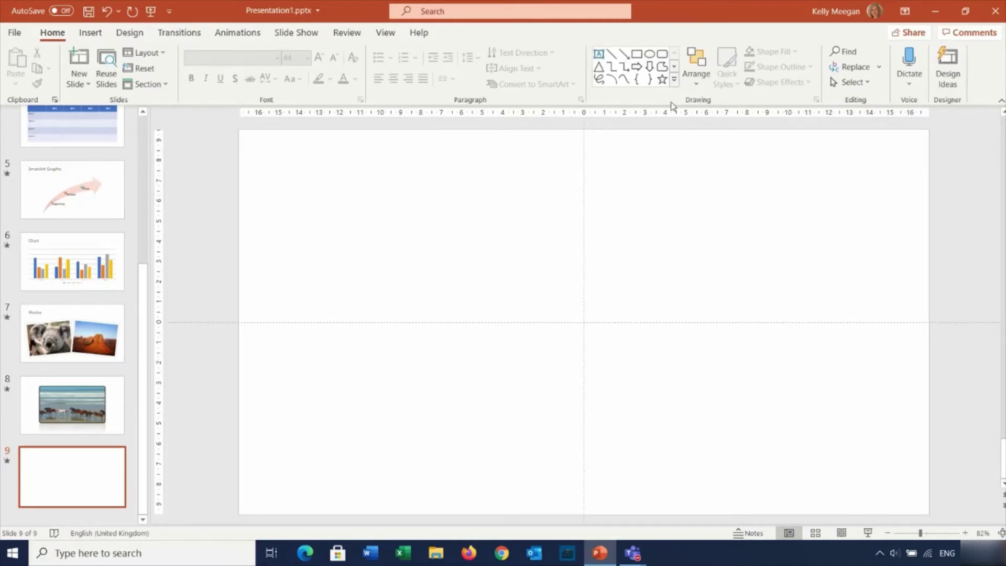
left_click(90, 32)
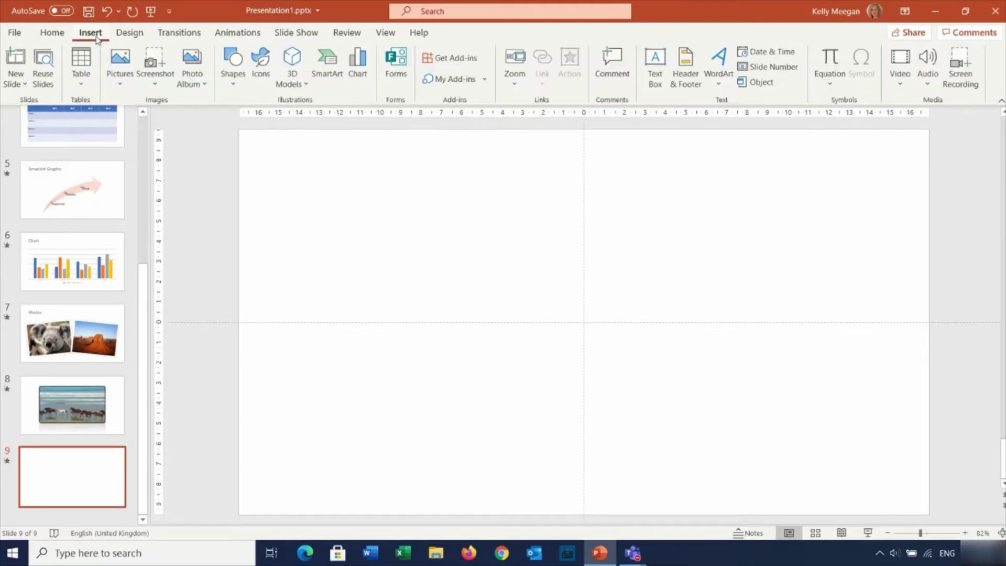
left_click(233, 82)
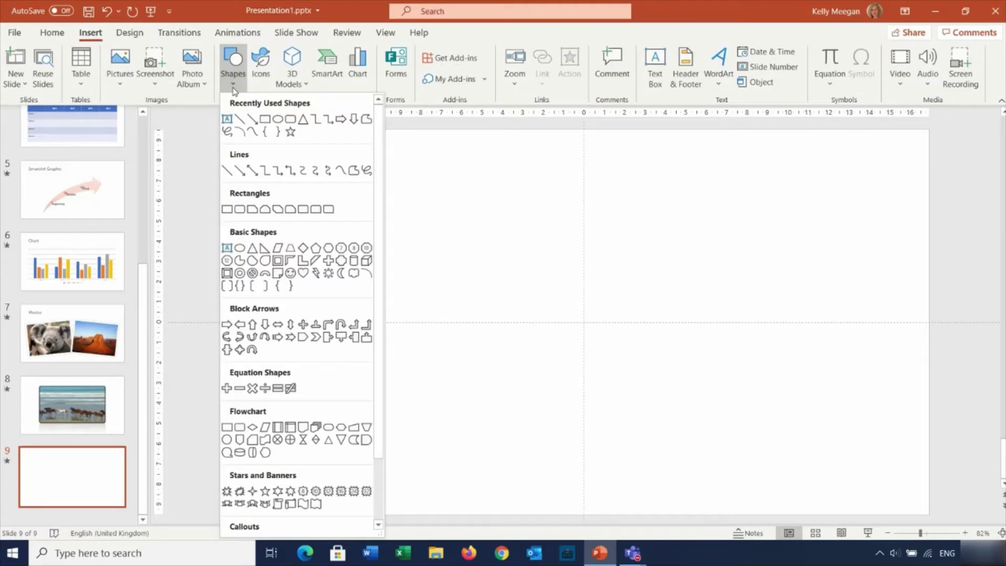
left_click(233, 88)
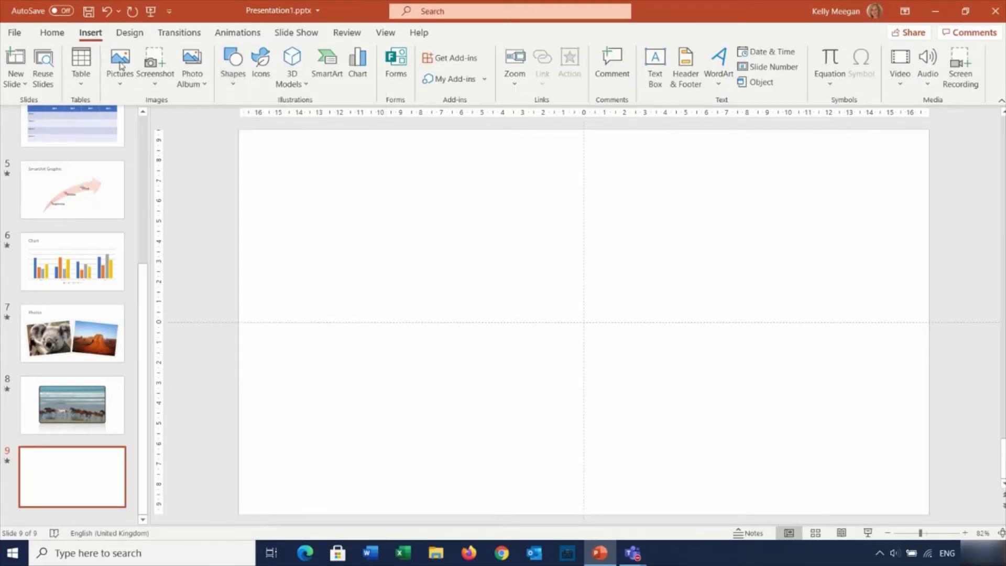
left_click(52, 33)
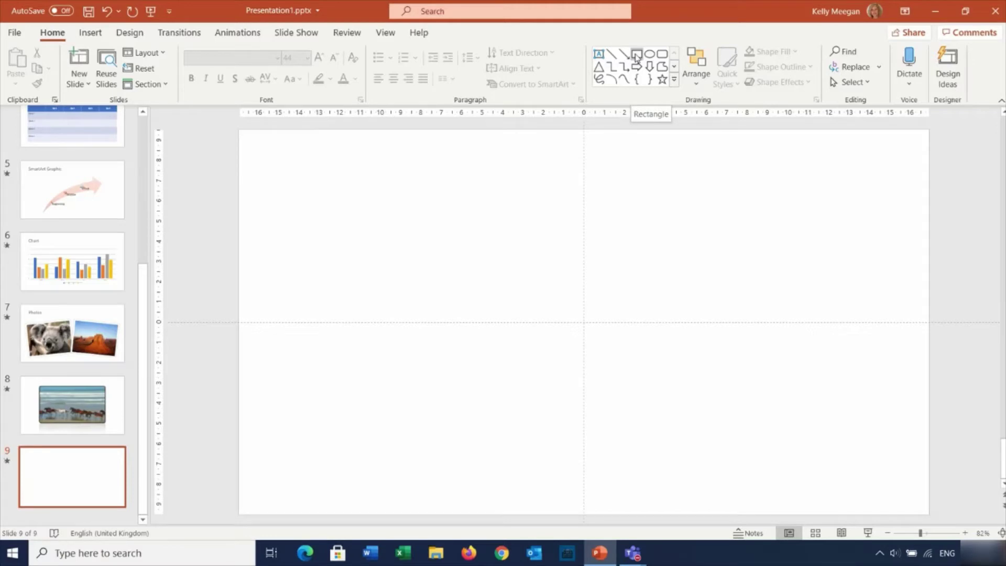
Draw a 1.89 × 8.97 cm rectangle and a 4.3 cm square, then move both top-left
left_click(636, 55)
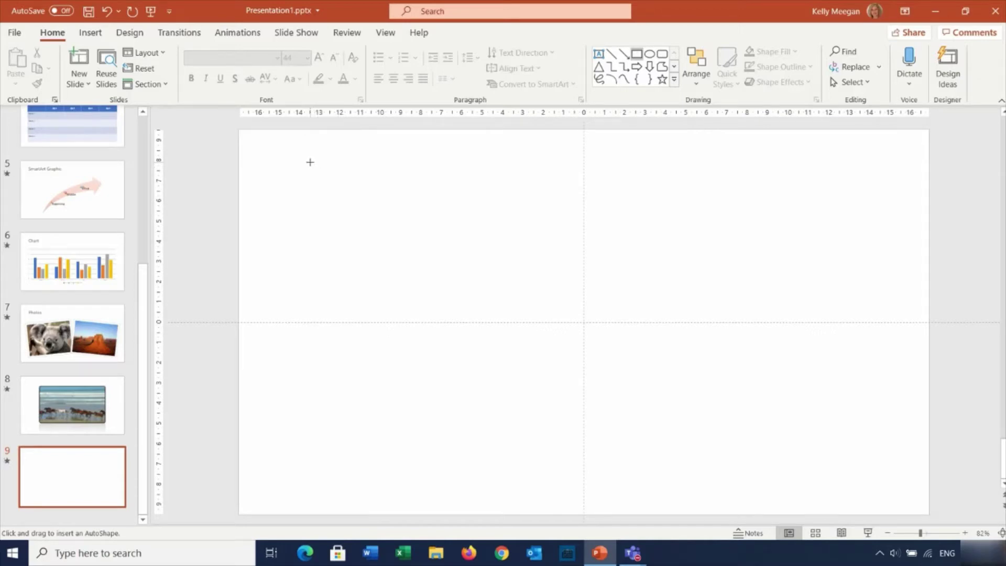
mouse_move(309, 162)
left_mouse_down()
mouse_move(388, 200)
mouse_move(502, 205)
mouse_move(513, 263)
mouse_move(418, 278)
mouse_move(404, 206)
mouse_move(479, 180)
mouse_move(537, 245)
mouse_move(476, 288)
mouse_move(421, 224)
mouse_move(454, 191)
mouse_move(492, 211)
mouse_move(493, 200)
left_mouse_up()
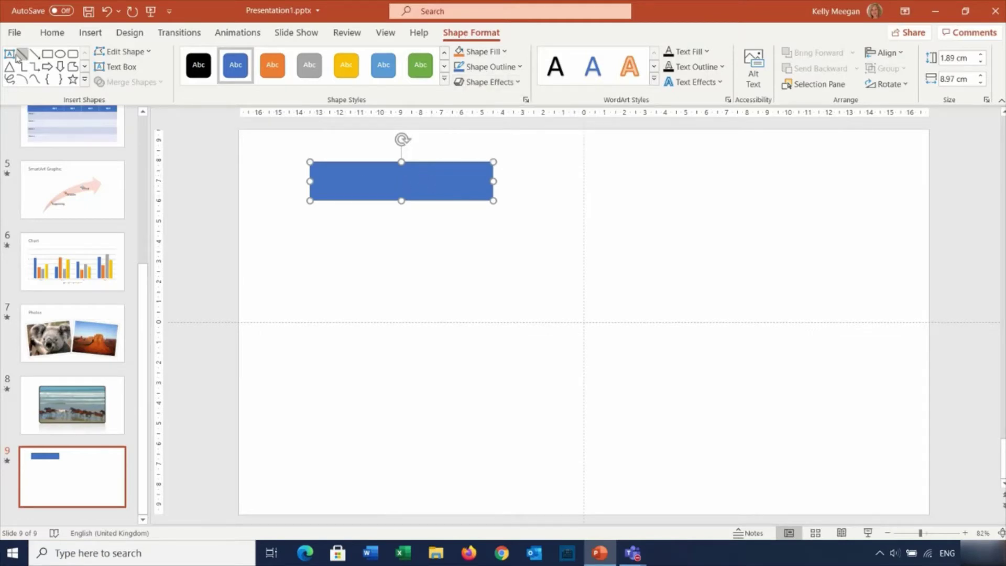
left_click(48, 54)
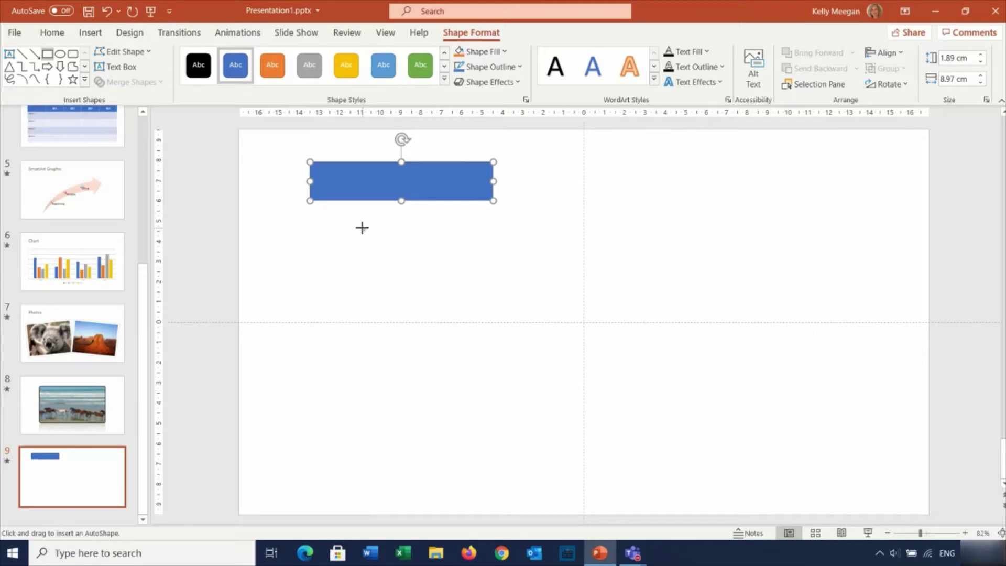
left_click_drag(362, 228, 523, 295)
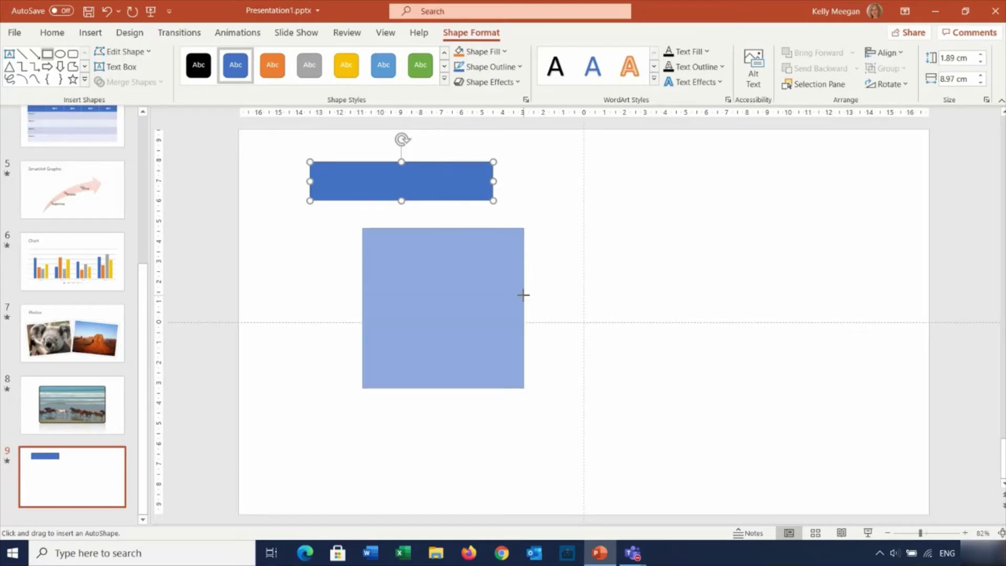
left_click_drag(523, 294, 450, 303, "shift")
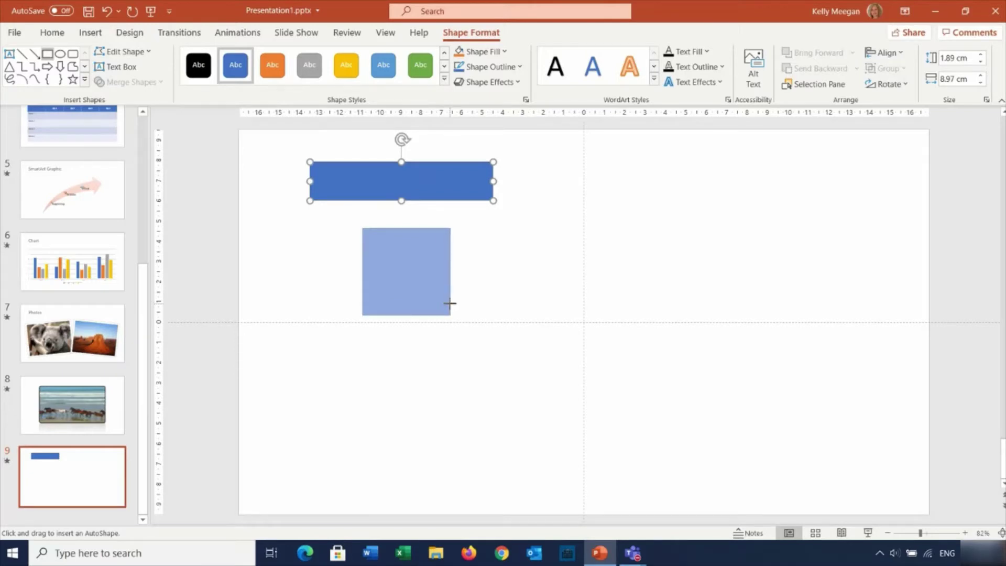
left_click_drag(450, 303, 450, 303, "shift")
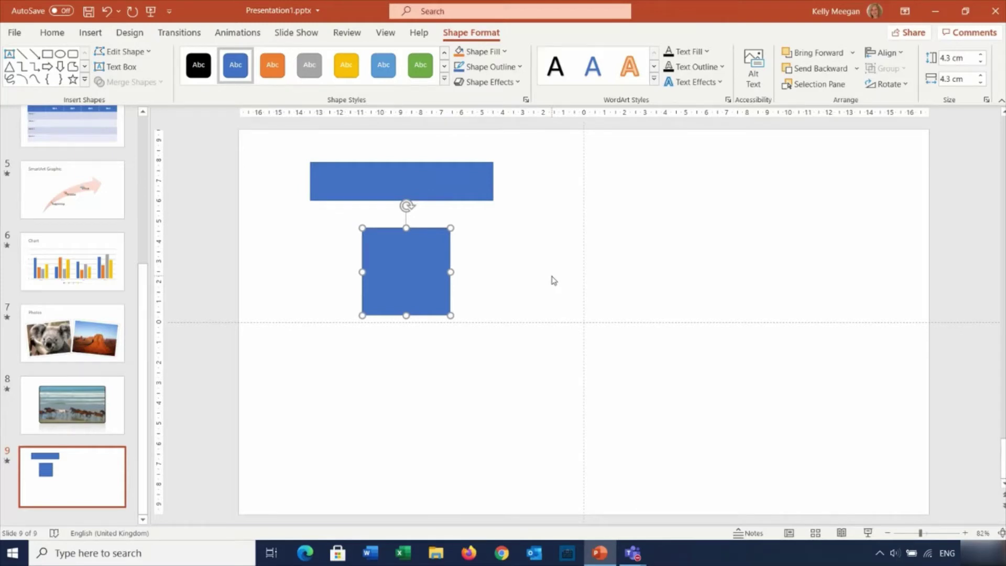
left_click_drag(375, 182, 319, 166)
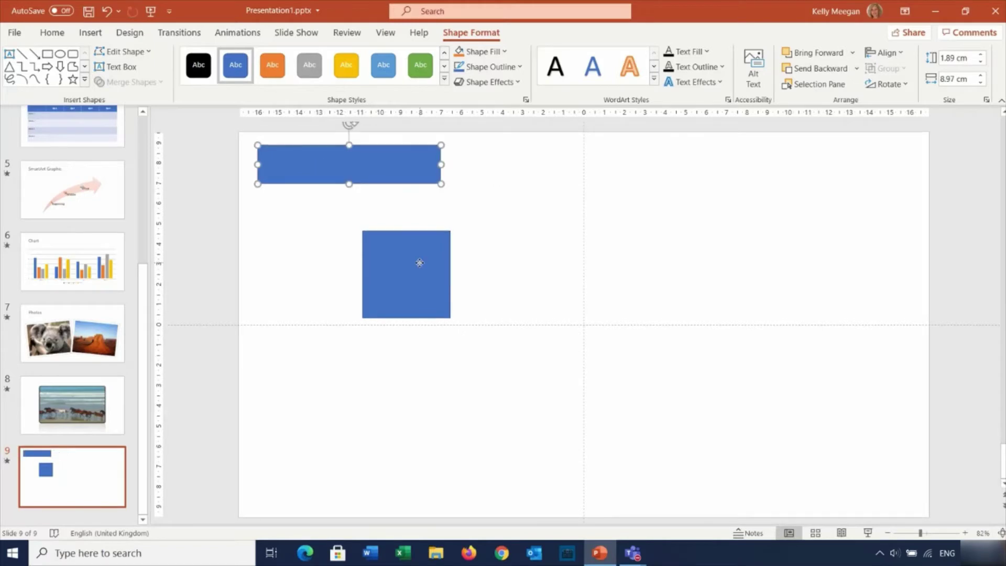
left_click_drag(417, 262, 318, 236)
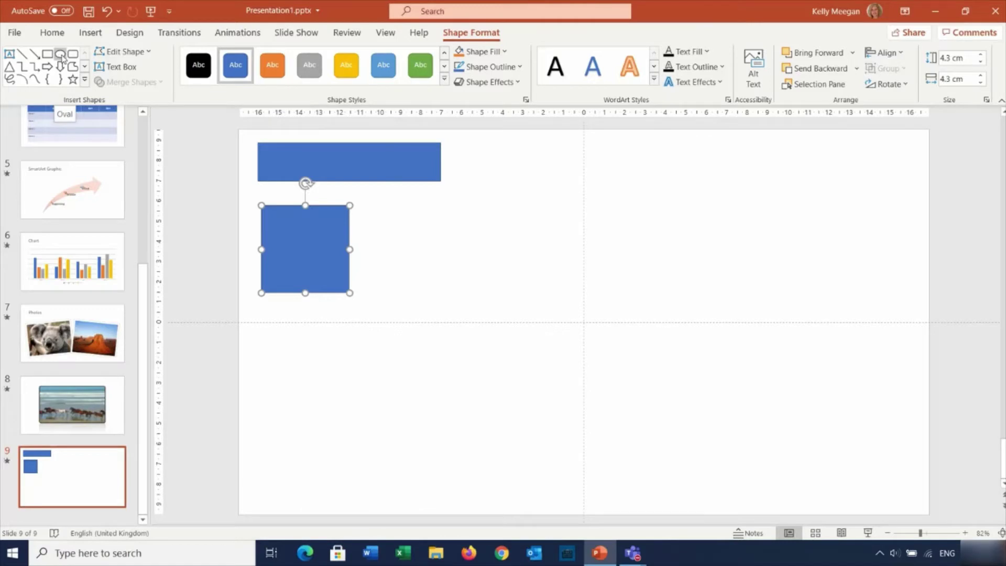
Draw a 2.51 × 9.31 cm oval at top right and a 4.3 cm circle below it
left_click(61, 54)
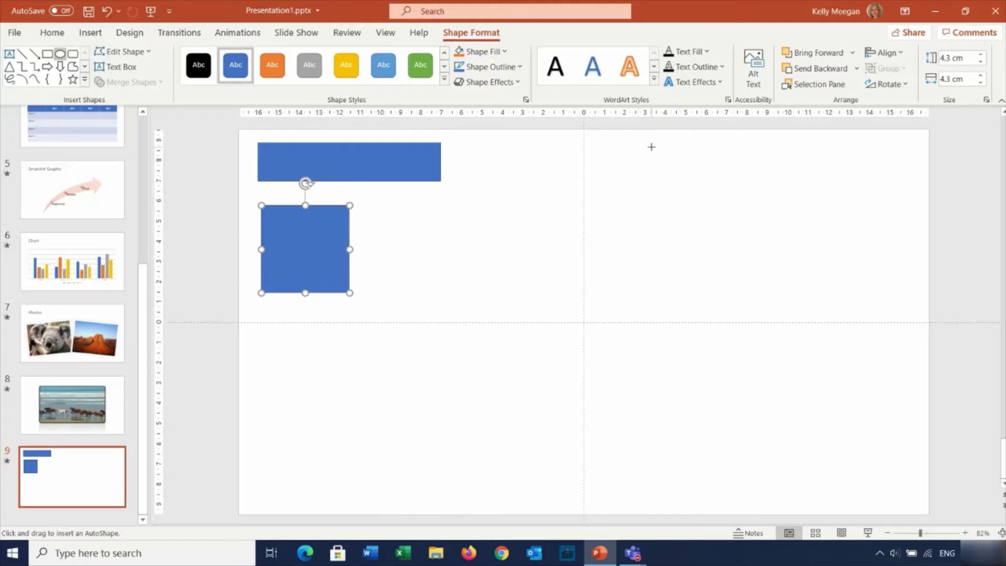
left_click_drag(652, 147, 741, 177)
mouse_move(800, 186)
left_mouse_down()
mouse_move(816, 222)
mouse_move(759, 225)
mouse_move(750, 192)
mouse_move(831, 184)
mouse_move(841, 199)
left_mouse_up()
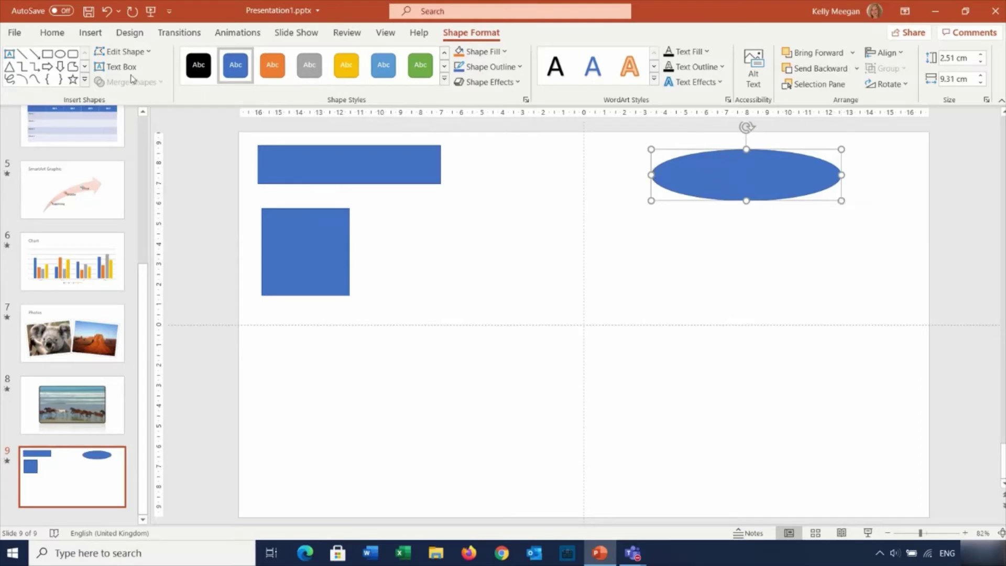
left_click(60, 54)
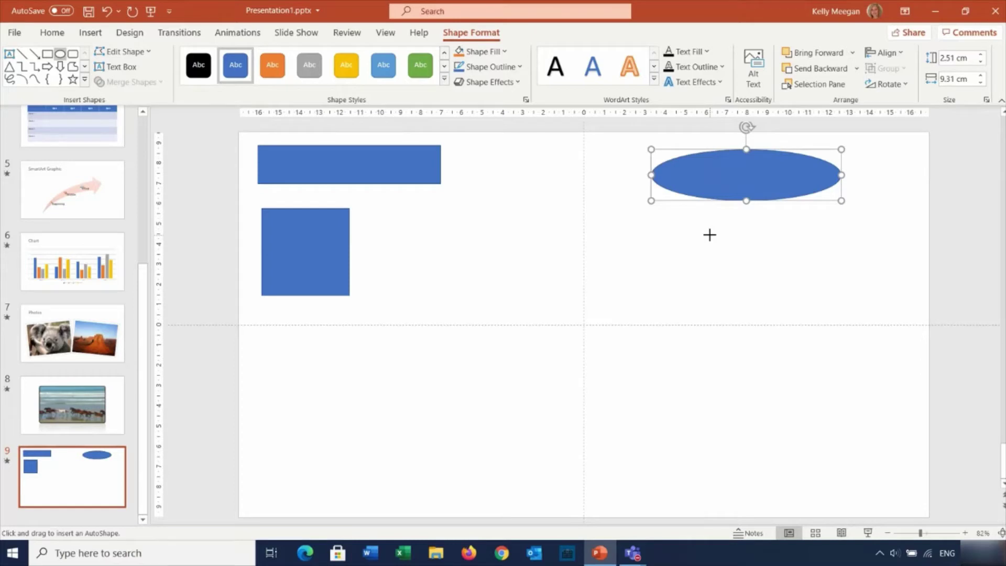
mouse_move(718, 244)
left_mouse_down()
mouse_move(835, 352)
mouse_move(782, 341)
mouse_move(809, 287)
mouse_move(828, 350)
mouse_move(773, 302)
mouse_move(818, 322)
mouse_move(786, 309)
mouse_move(766, 263)
mouse_move(776, 224)
mouse_move(836, 277)
mouse_move(823, 323)
mouse_move(723, 308)
mouse_move(786, 274)
mouse_move(807, 300)
mouse_move(771, 303)
mouse_move(756, 291)
mouse_move(796, 314)
left_mouse_up()
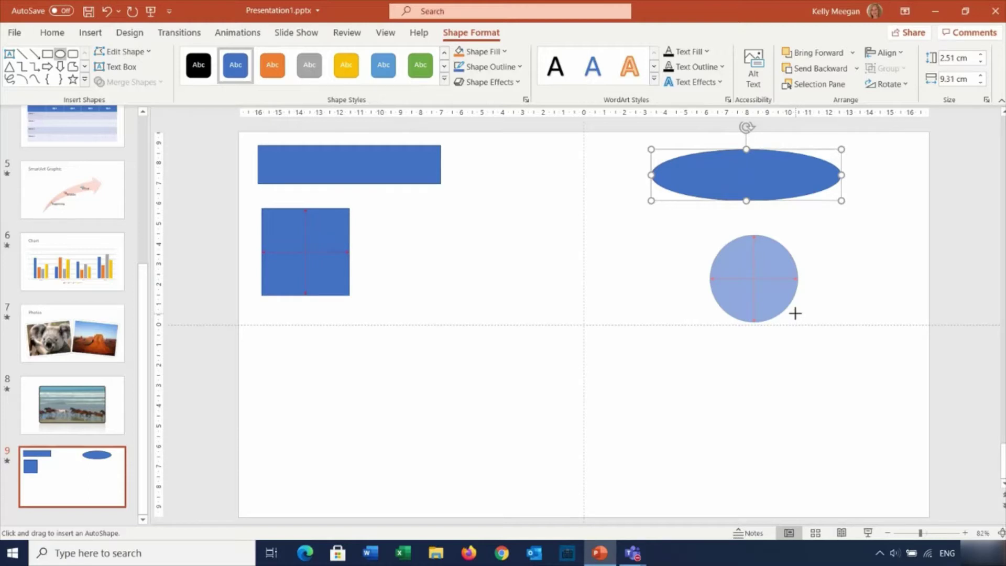
left_click_drag(796, 313, 767, 273)
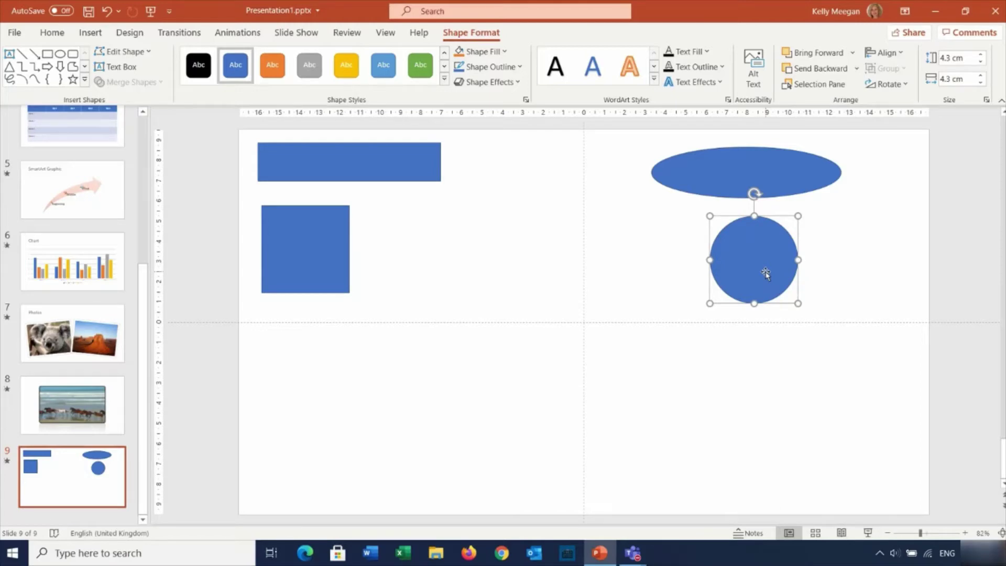
Enlarge the square, then grow the circle to 4.92 cm and shift it right
left_click(313, 247)
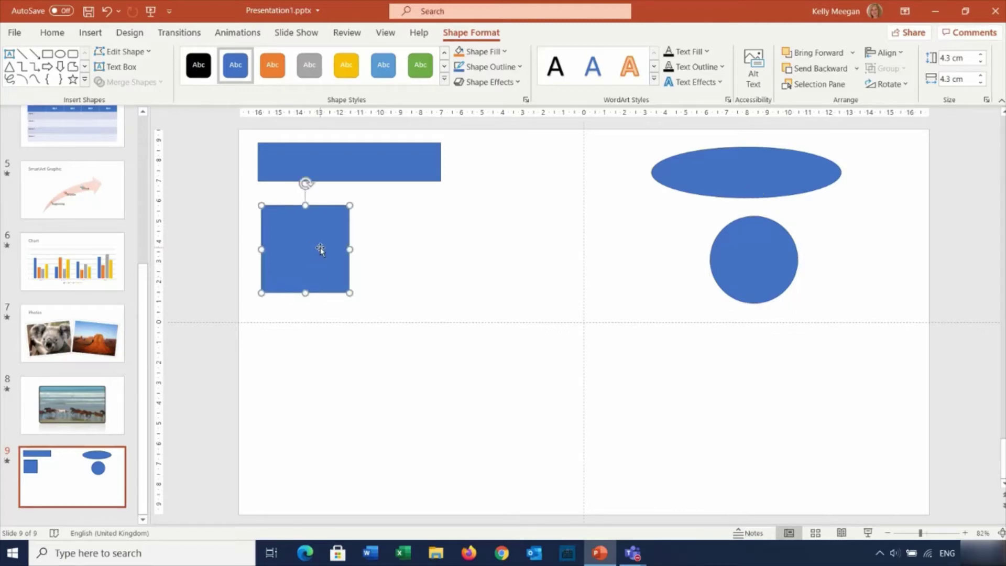
left_click_drag(350, 293, 361, 312)
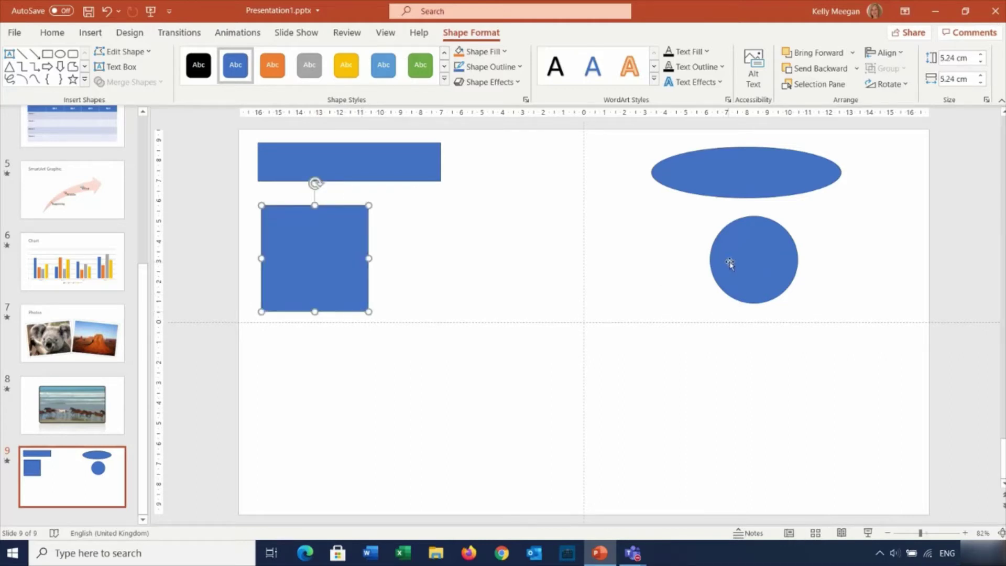
left_click(747, 263)
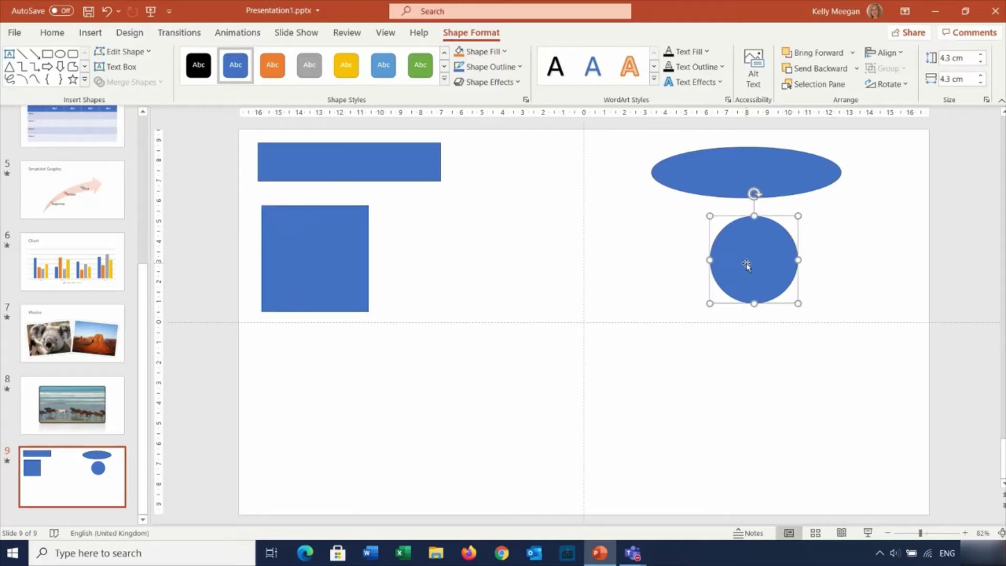
left_click_drag(798, 303, 810, 316)
left_click_drag(751, 266, 814, 256)
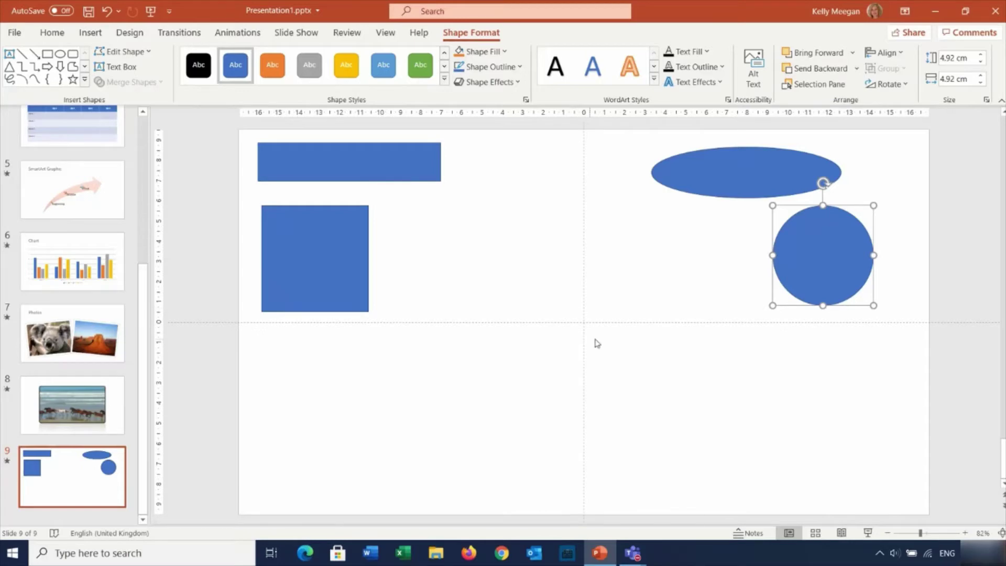
Draw a small oval near the slide centre, then undo it
left_click(59, 54)
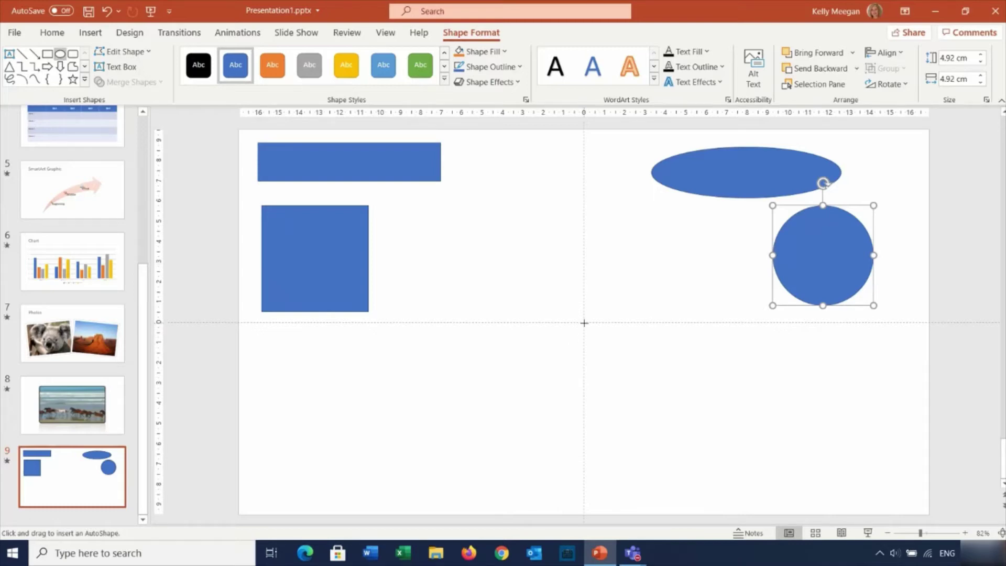
left_click_drag(584, 323, 609, 344)
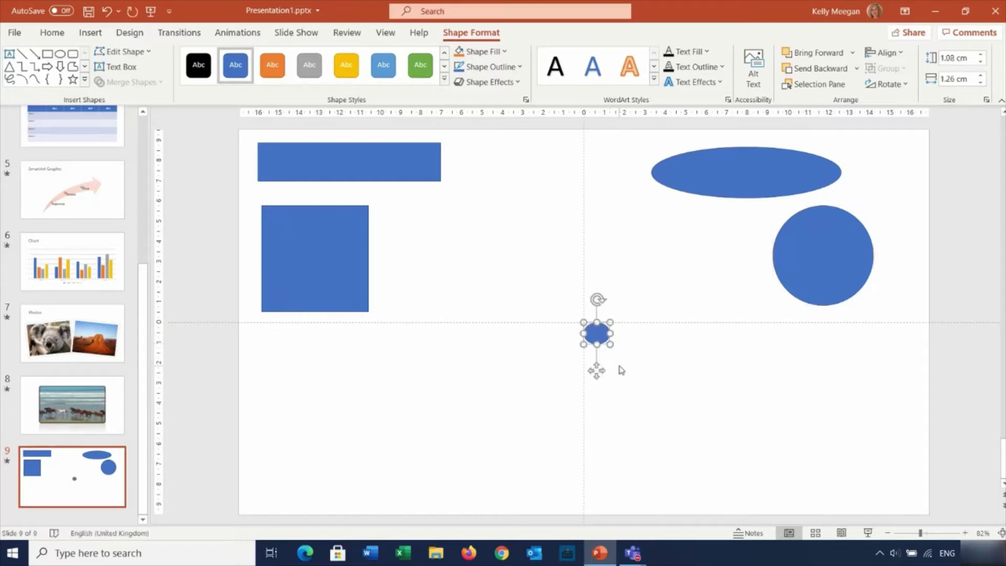
left_click(107, 11)
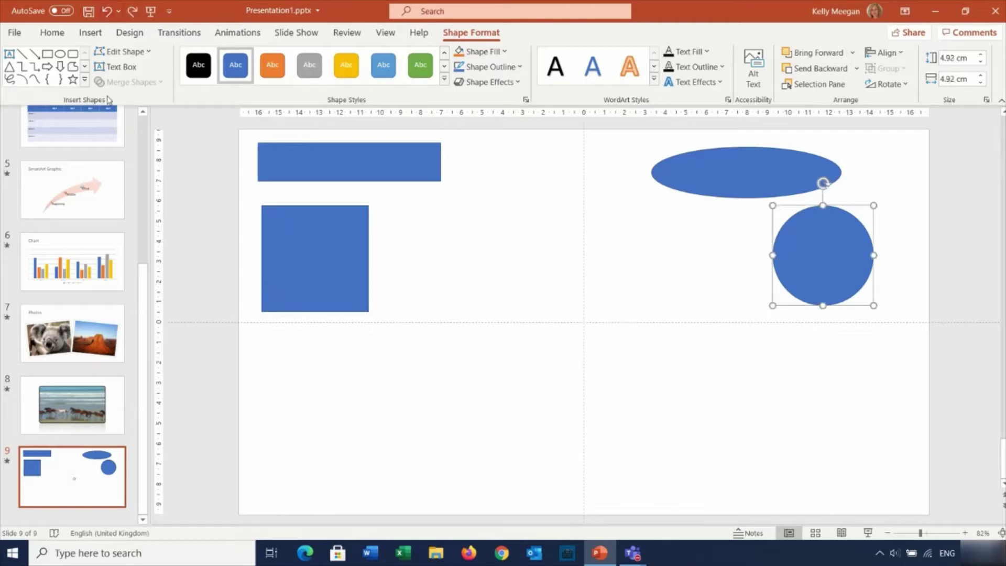
Draw a 6.62 cm circle from the guide intersection and move the square right and down
left_click(61, 54)
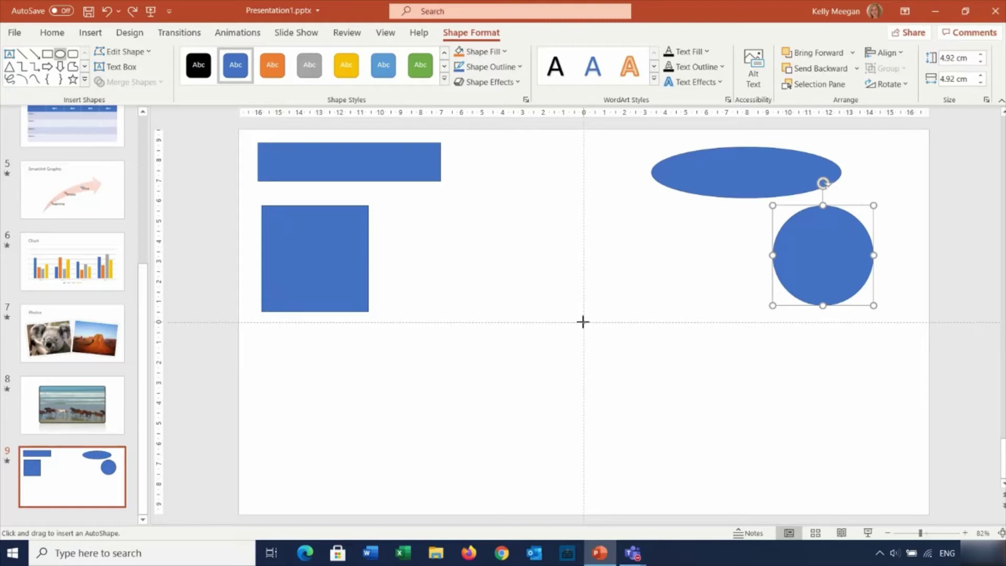
left_click_drag(584, 321, 650, 278)
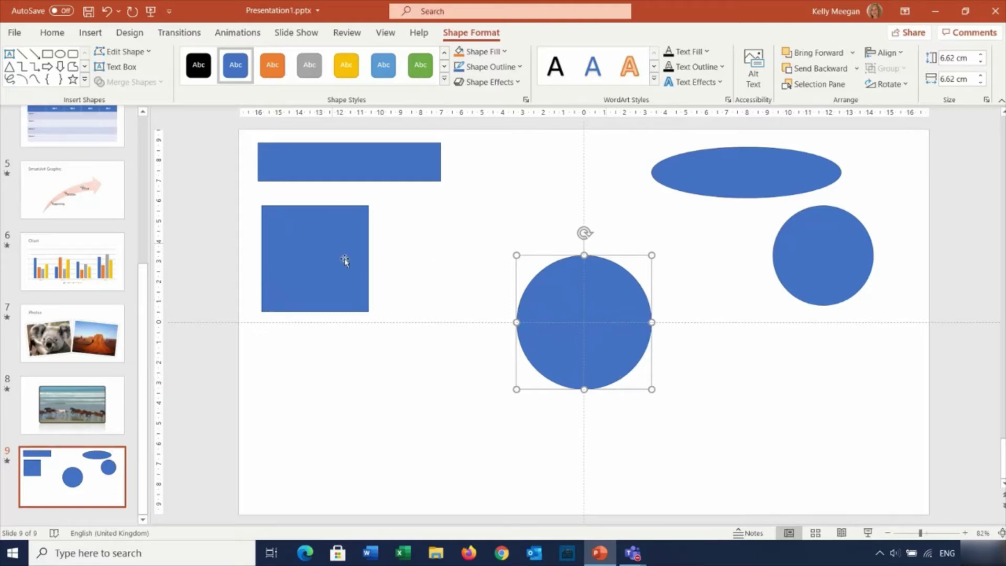
left_click_drag(343, 260, 423, 314)
Move the rectangle right, the ellipse left, and the 4.92 cm circle onto the horizontal guide
left_click_drag(344, 161, 420, 197)
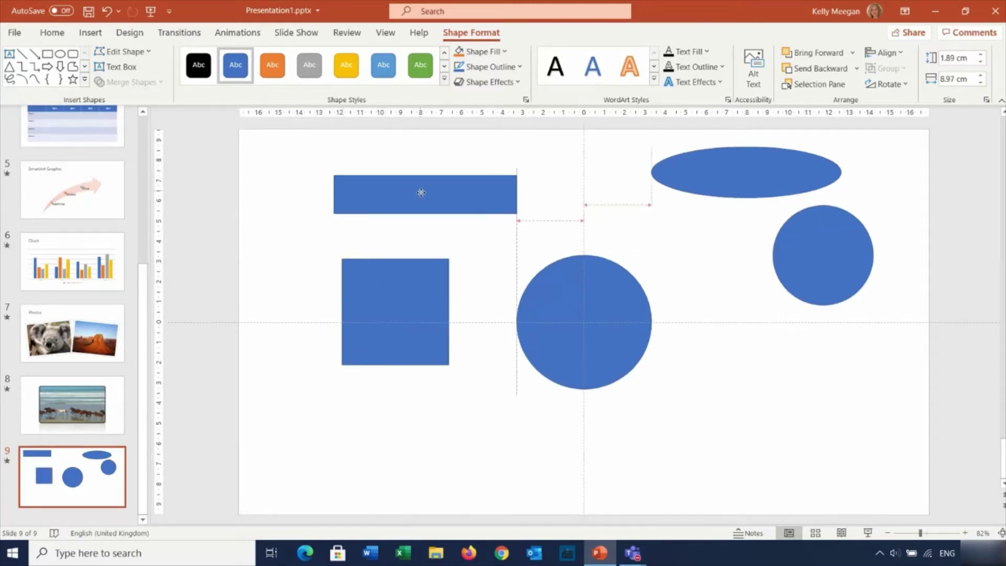
left_click_drag(722, 164, 674, 183)
left_click_drag(849, 265, 789, 339)
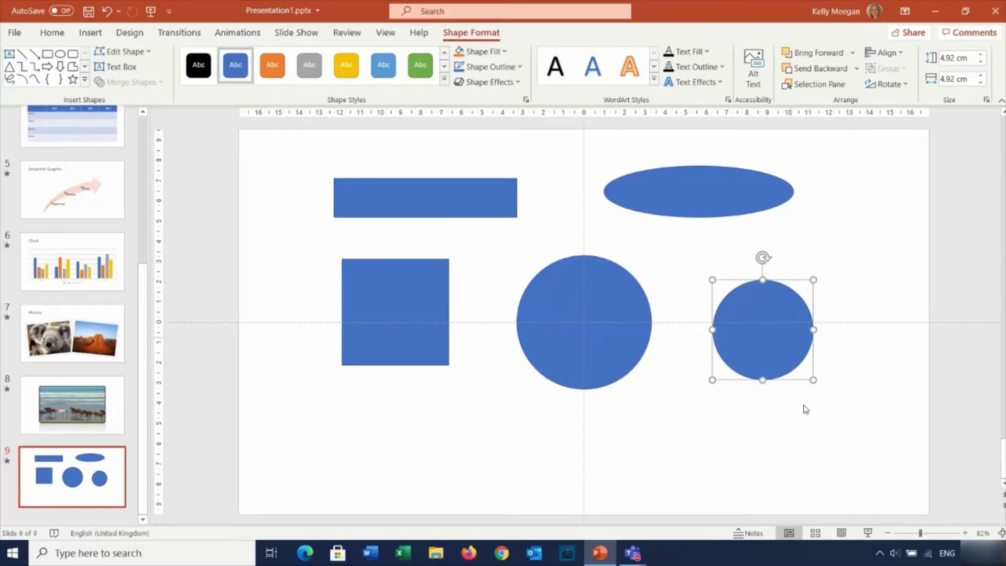
left_click(816, 438)
left_click_drag(770, 362, 824, 357)
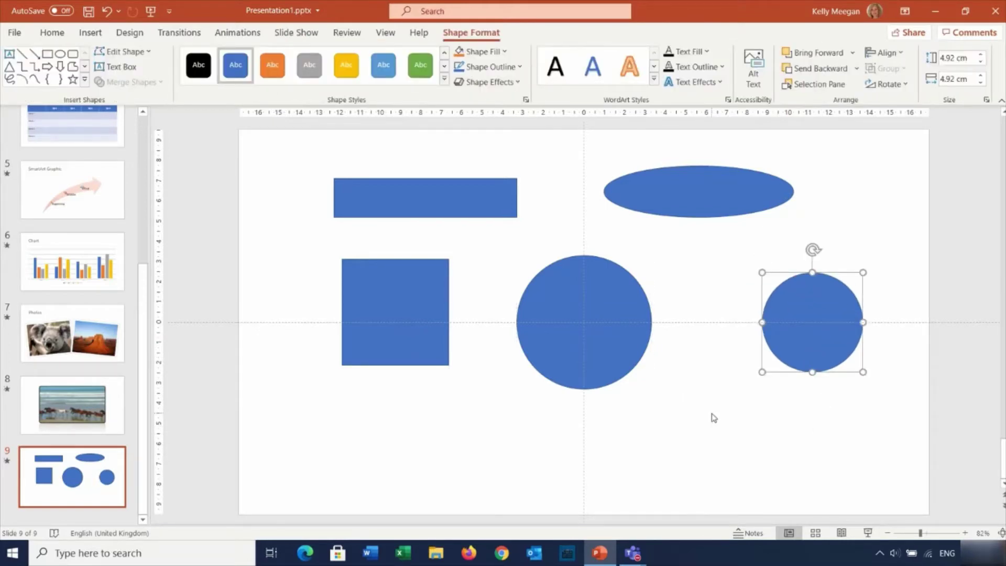
left_click(264, 144)
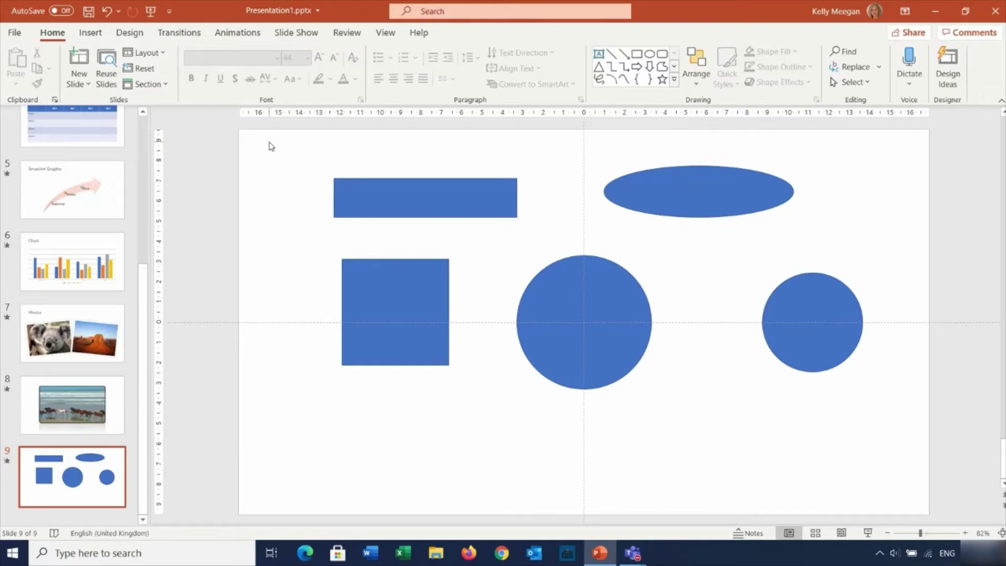
Drag a selection box enclosing the rectangle, oval, square and both circles
left_click_drag(269, 142, 920, 447)
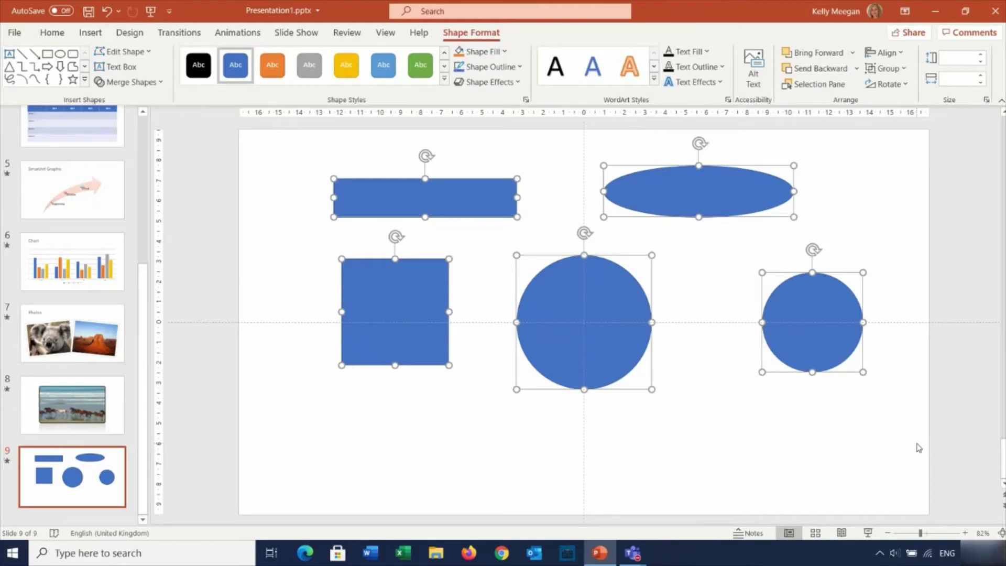
left_click(860, 413)
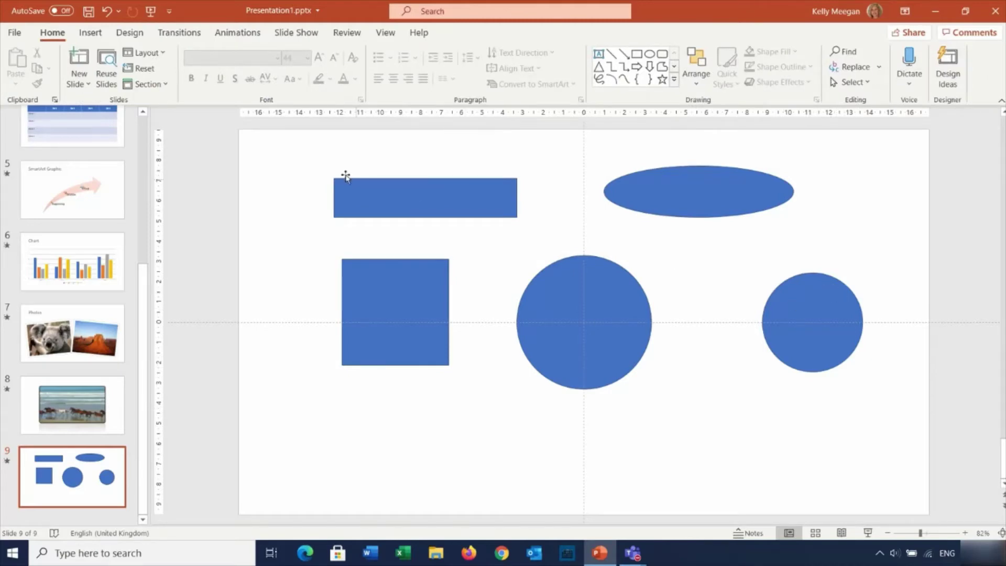
left_click_drag(295, 147, 820, 440)
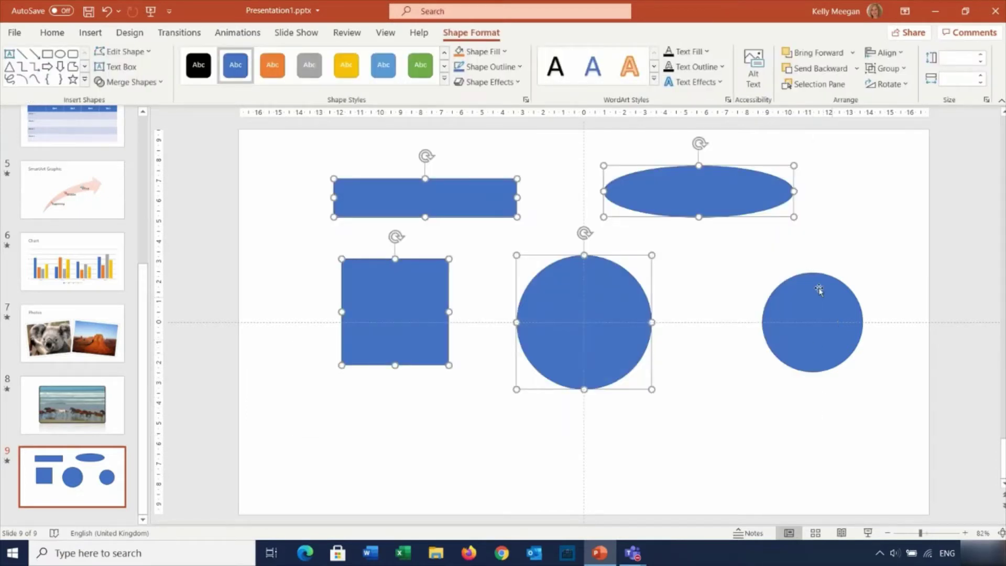
left_click(746, 434)
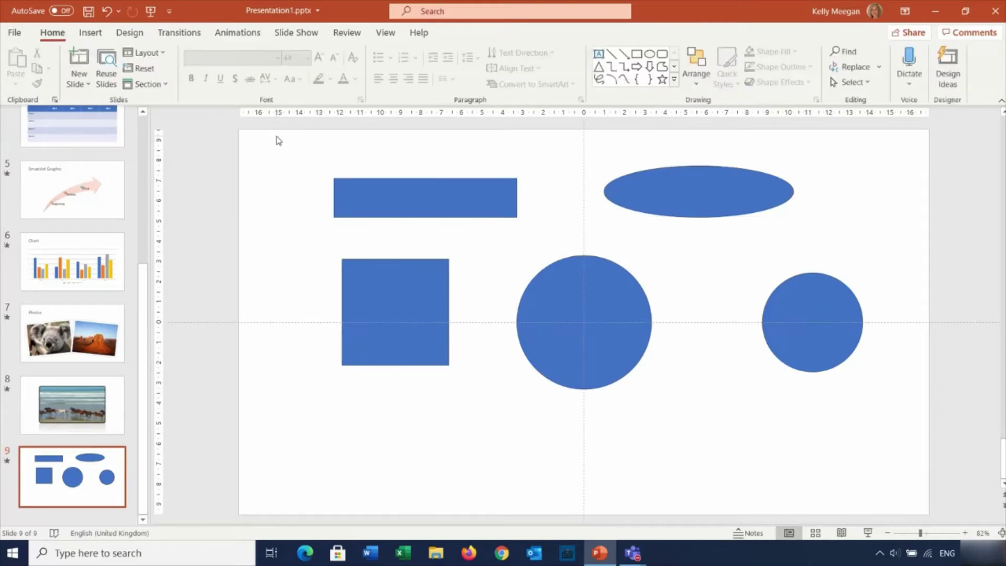
left_click_drag(273, 141, 582, 177)
left_click_drag(785, 188, 907, 446)
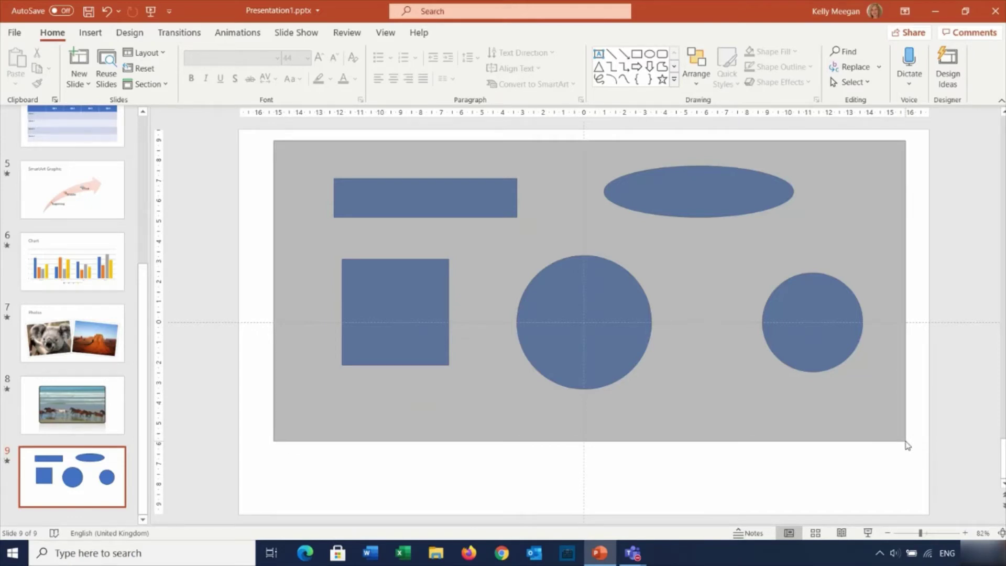
left_click_drag(907, 446, 908, 446)
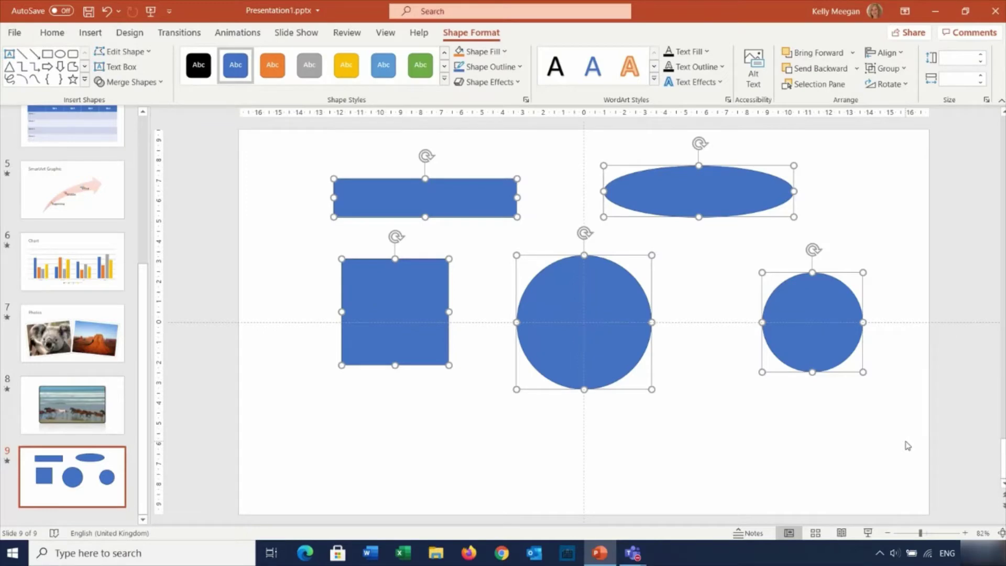
Delete the five selected shapes from slide 9, hide the guides and show gridlines
key("Delete")
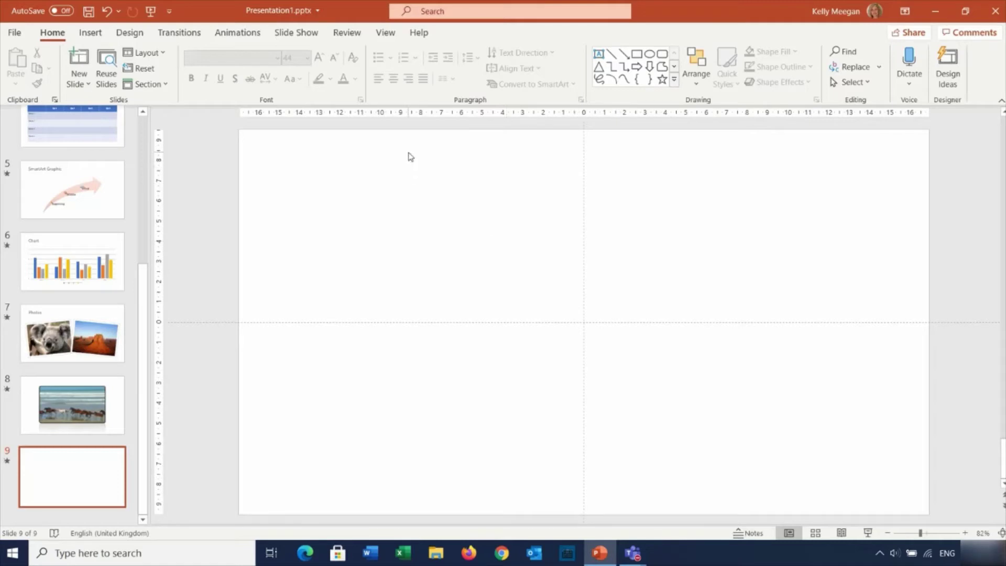
left_click(385, 34)
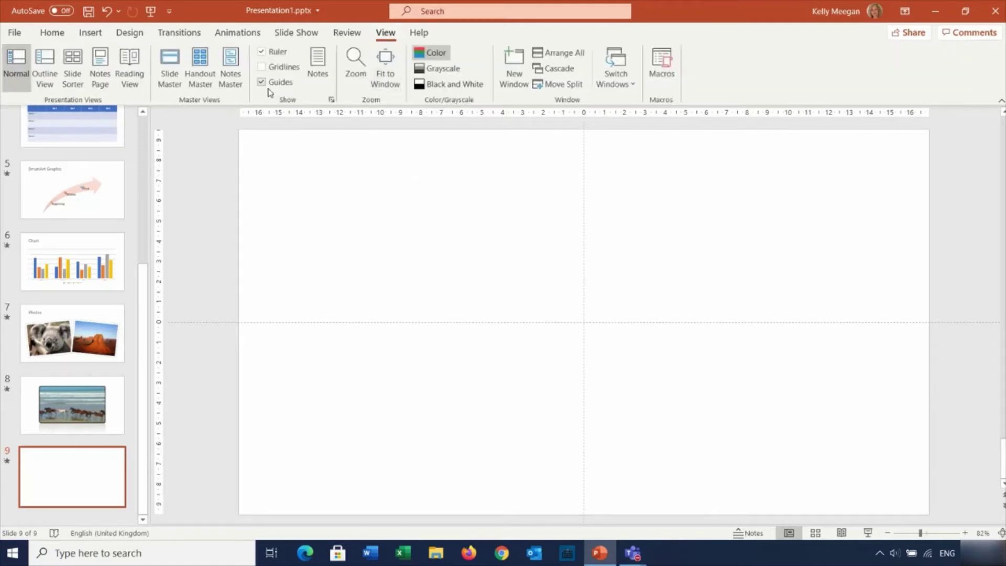
left_click(263, 84)
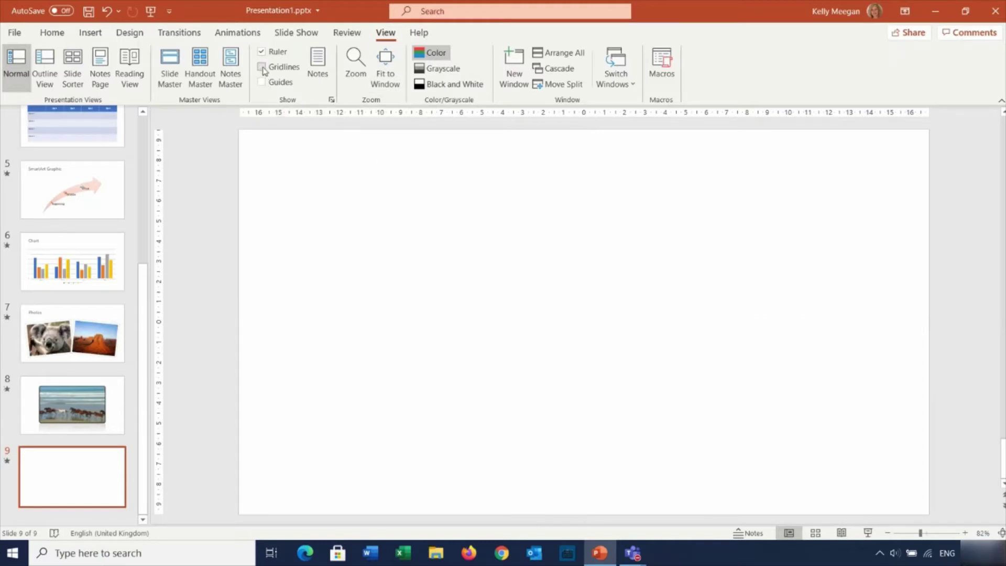
left_click(264, 69)
Pick the Flowchart: Process shape from the Home Shapes gallery
left_click(95, 33)
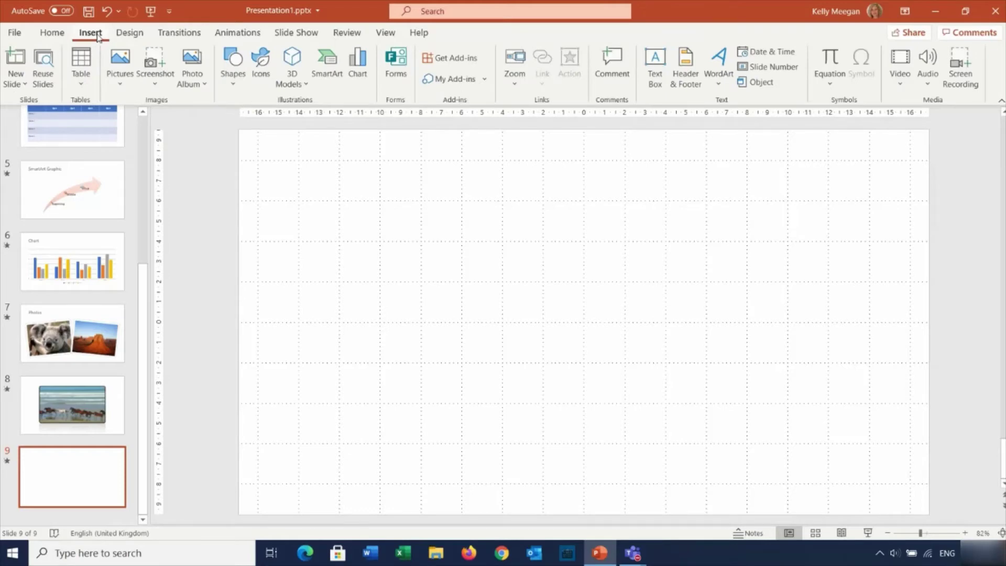
left_click(53, 33)
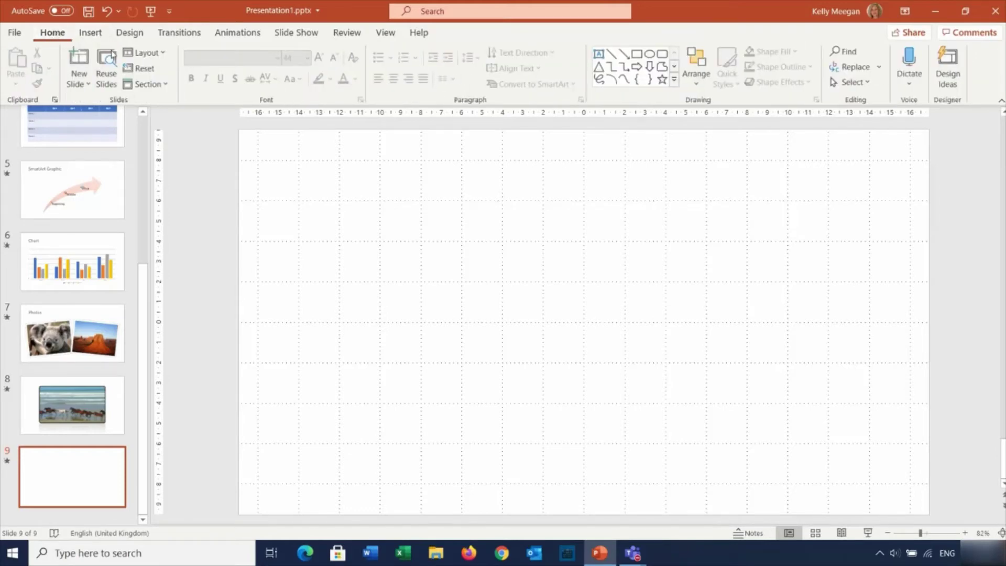
left_click(675, 82)
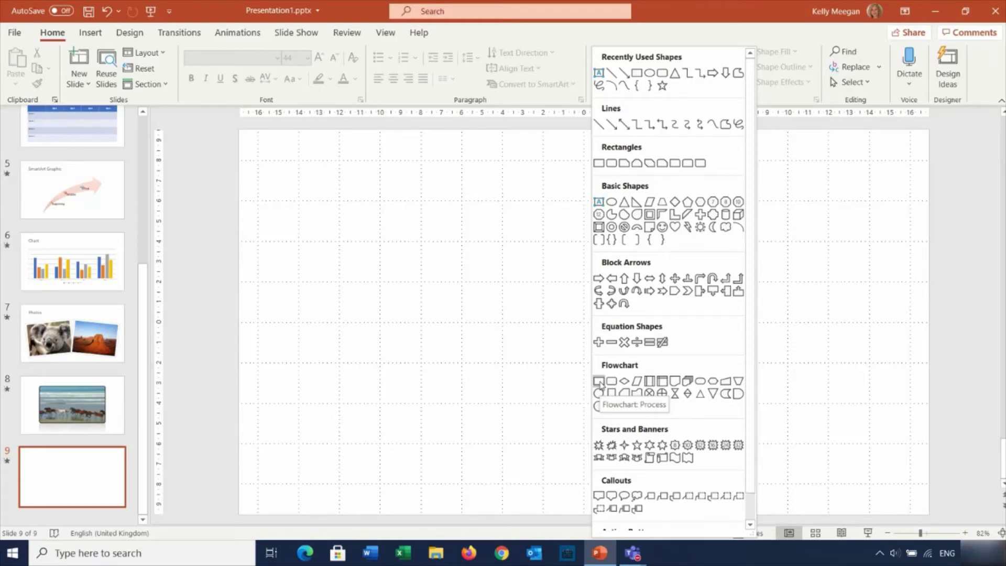
left_click(599, 381)
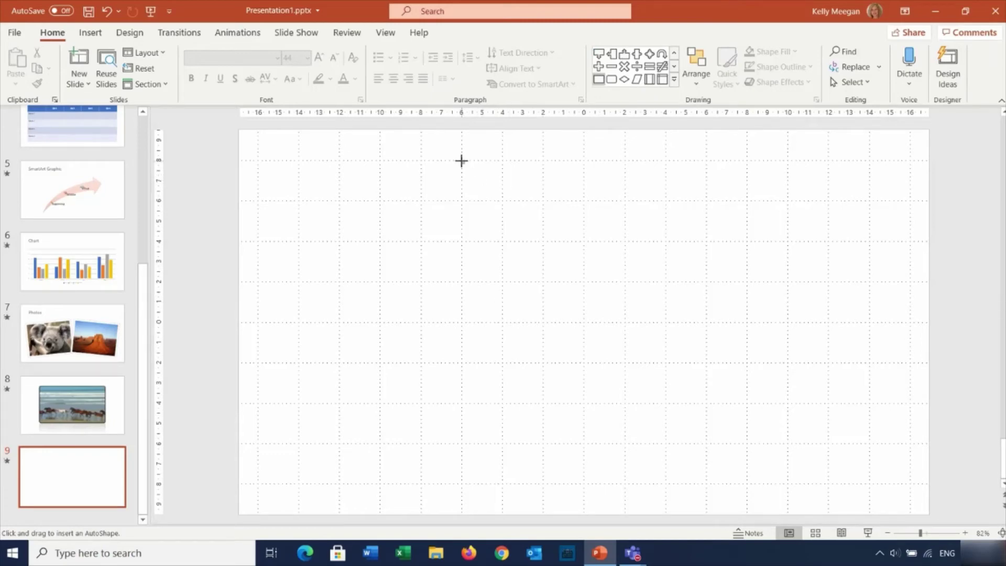
Draw a 1.97 × 3.97 cm blue box at top centre and stack a duplicate directly below it
mouse_move(462, 161)
left_mouse_down()
mouse_move(503, 190)
mouse_move(542, 200)
left_mouse_up()
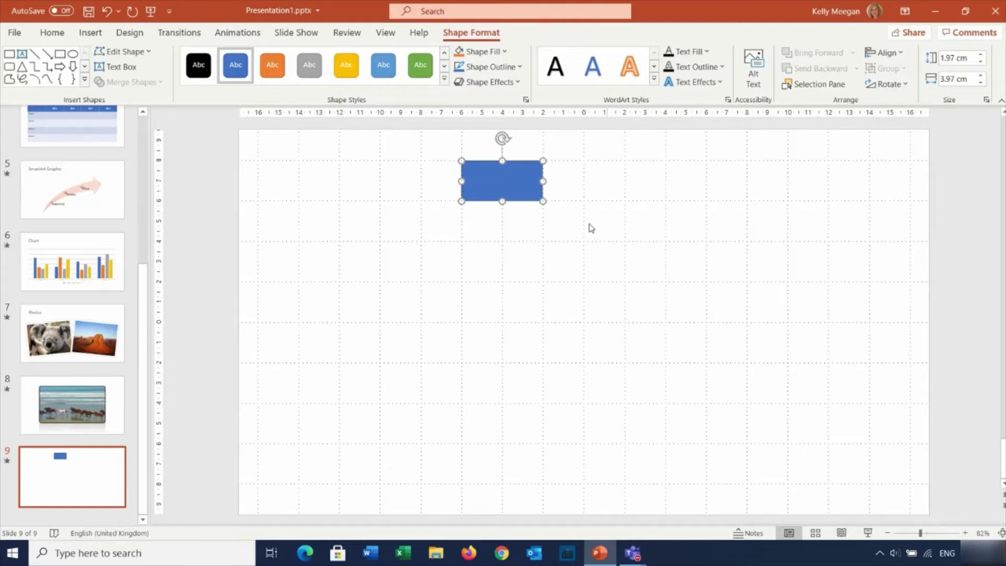
left_click_drag(504, 187, 540, 168)
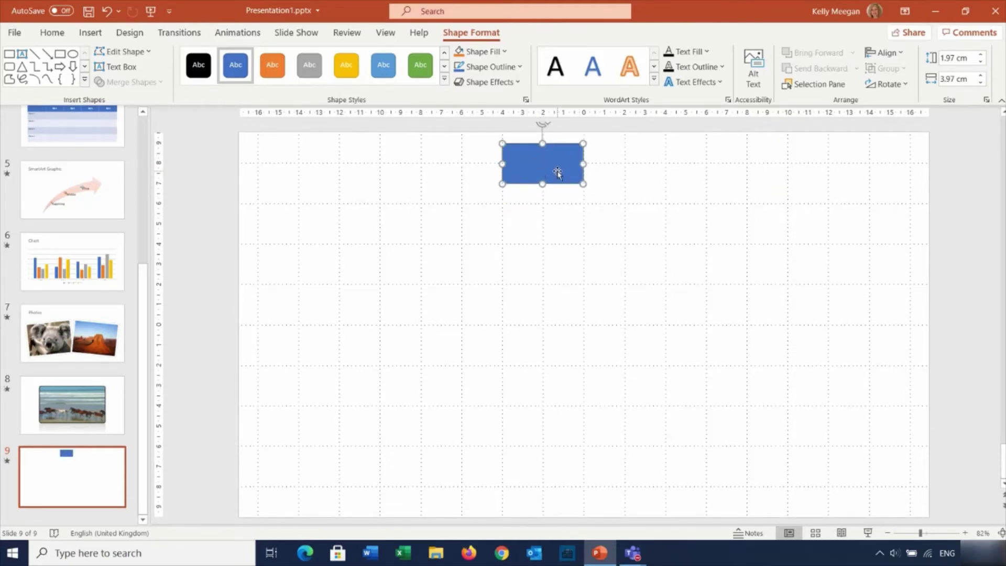
key("ctrl+d")
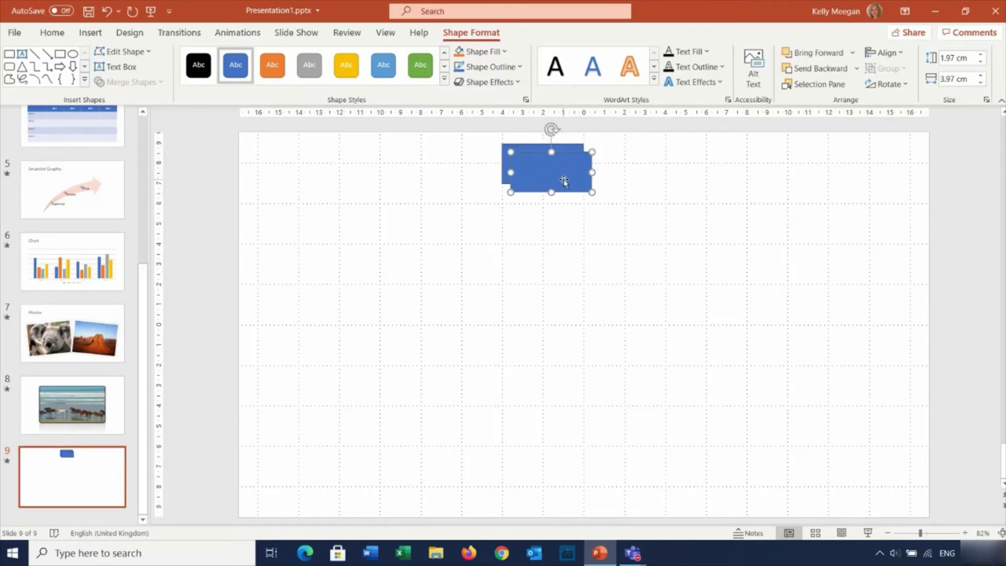
left_click_drag(564, 180, 557, 171)
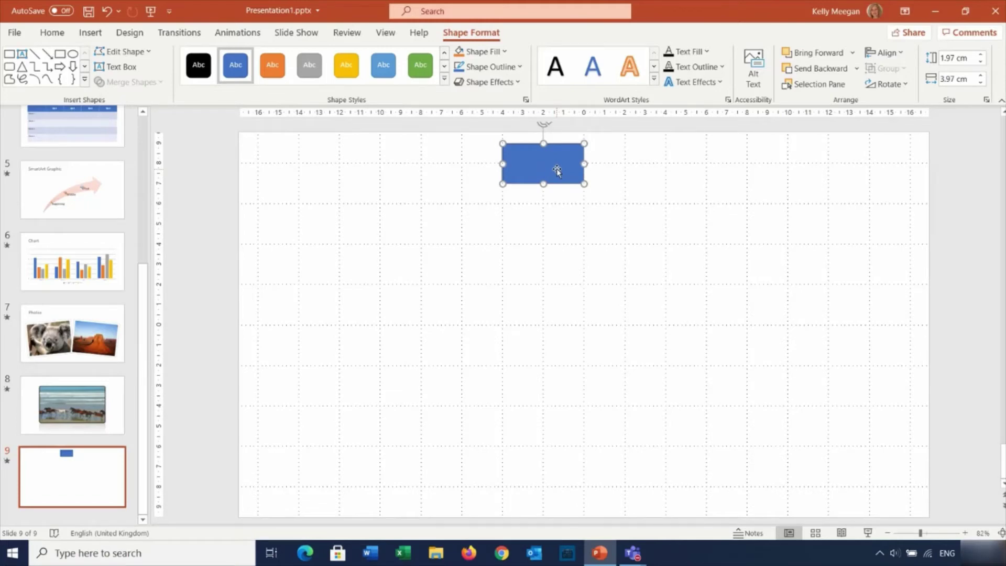
left_click_drag(548, 160, 544, 205)
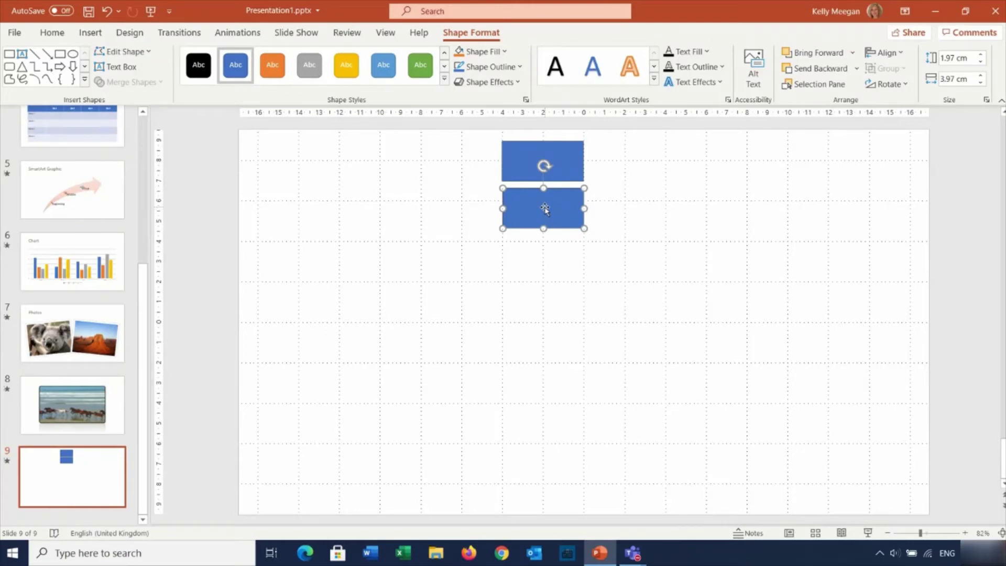
Adjust the lower box's gap, then duplicate it three more times down the column
left_click_drag(545, 208, 543, 212)
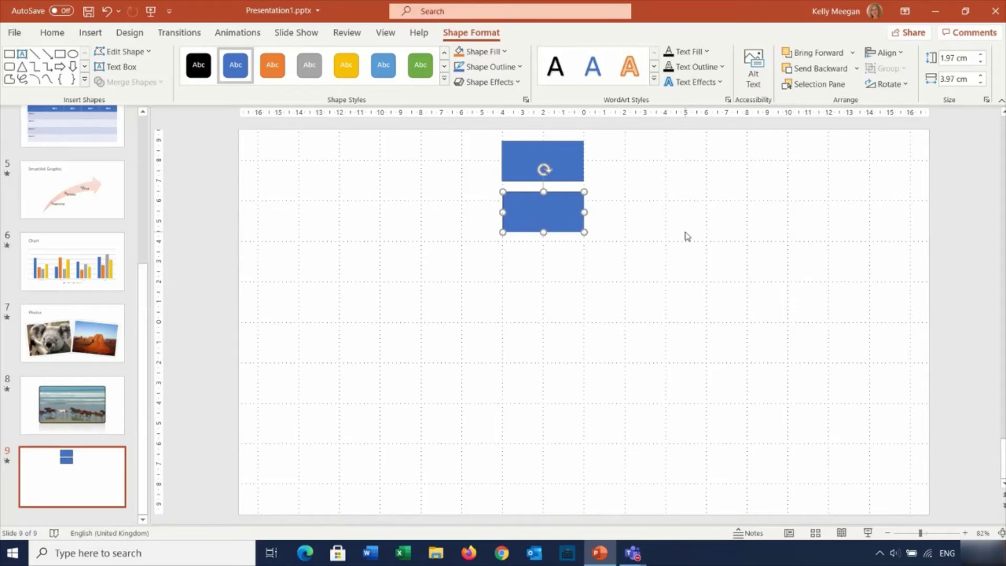
key("ctrl+d")
key("ctrl+d")
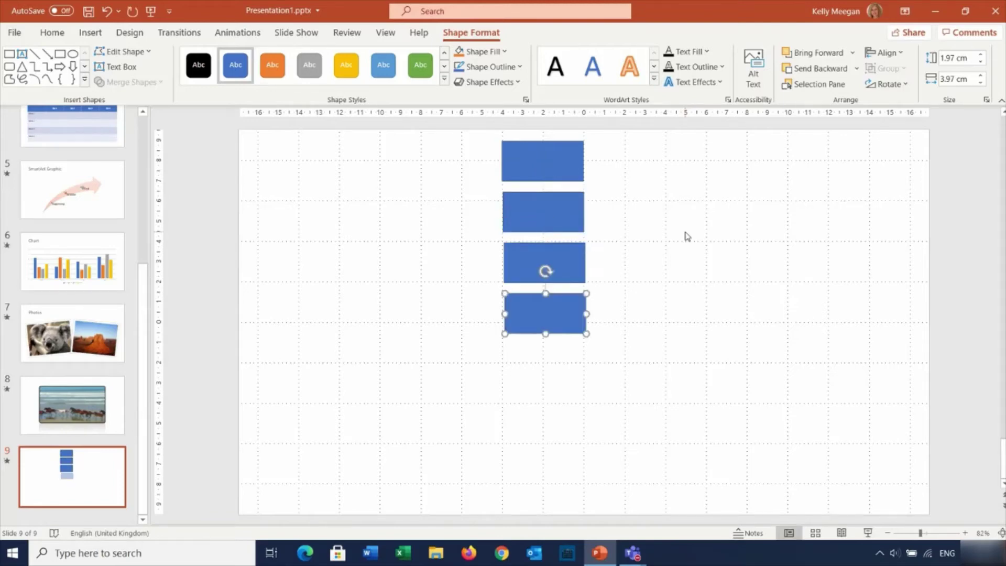
key("ctrl+d")
key("ctrl+d")
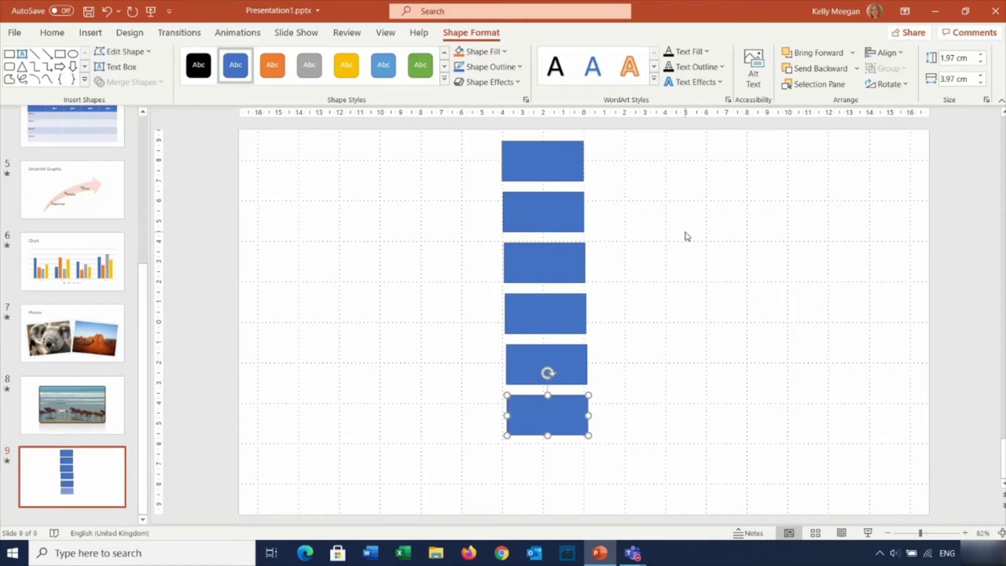
key("ctrl+d")
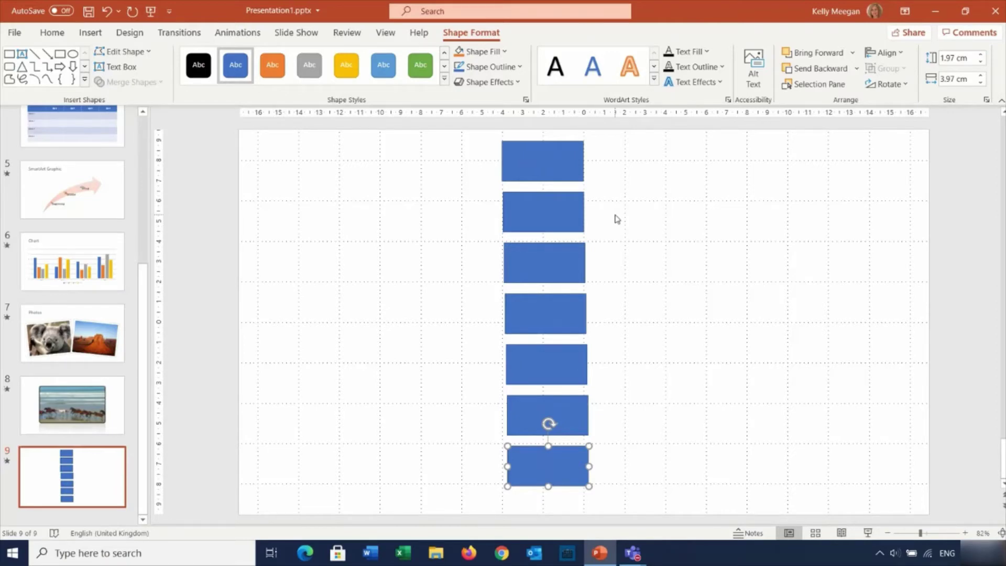
Delete the second, fourth and sixth boxes, leaving four widely spaced boxes
left_click(546, 217)
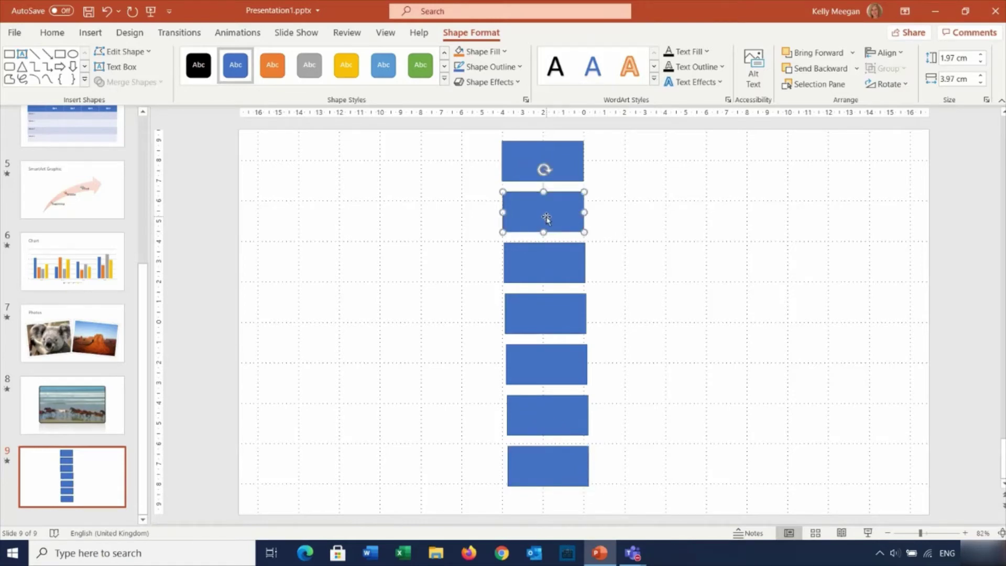
key("Delete")
left_click(571, 315)
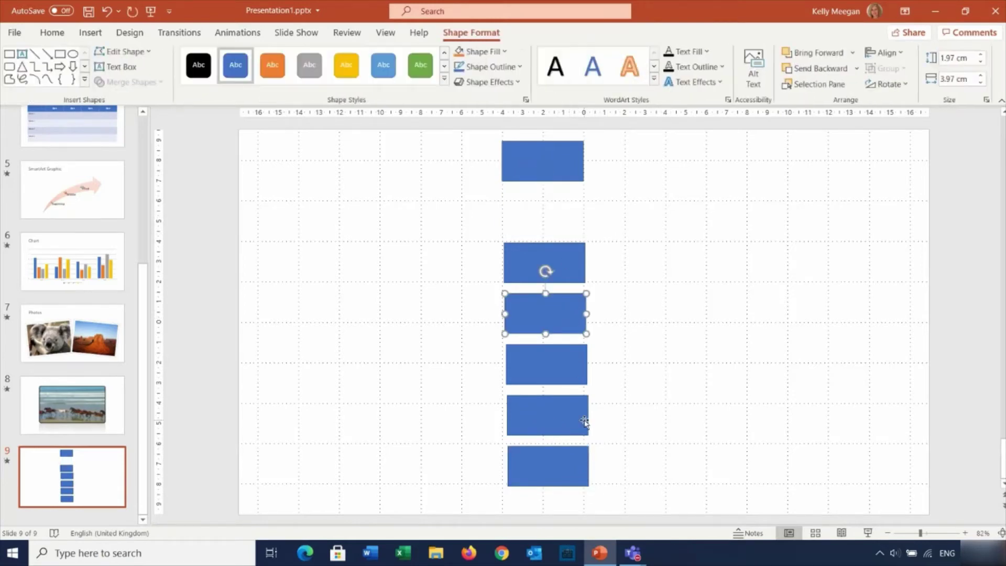
key("Delete")
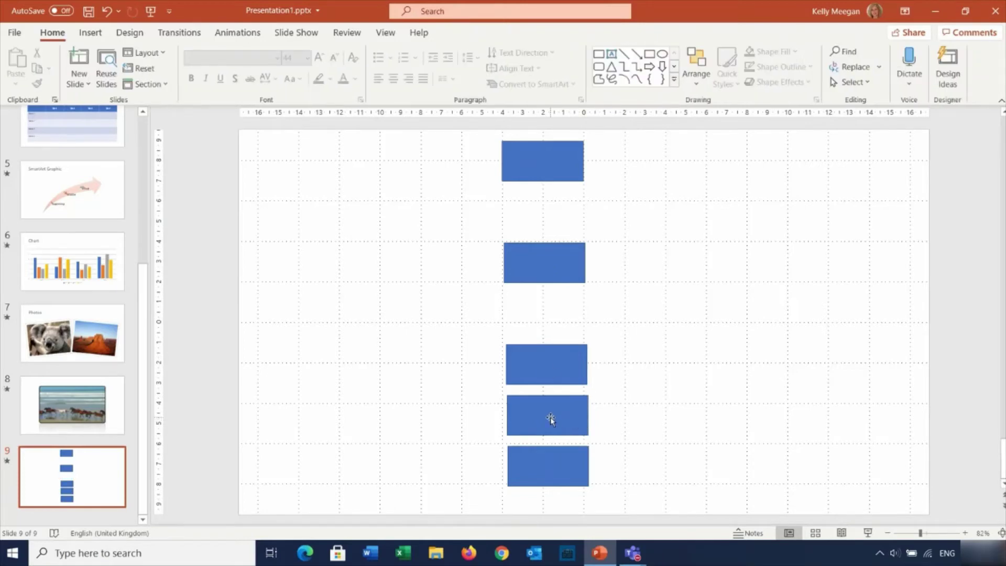
left_click(550, 419)
key("Delete")
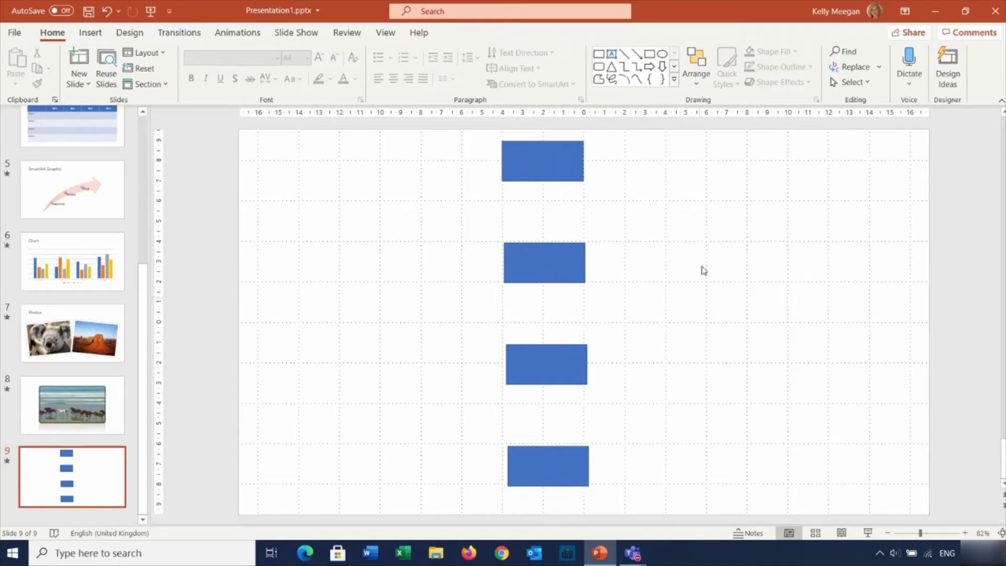
Switch off the slide gridlines and return to the Home tools
left_click(385, 33)
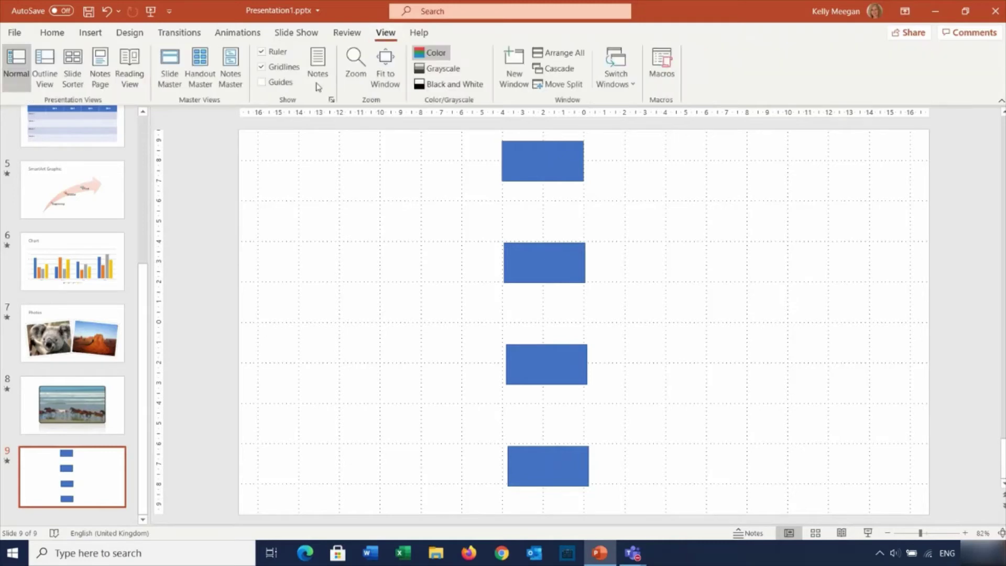
left_click(261, 66)
left_click(53, 33)
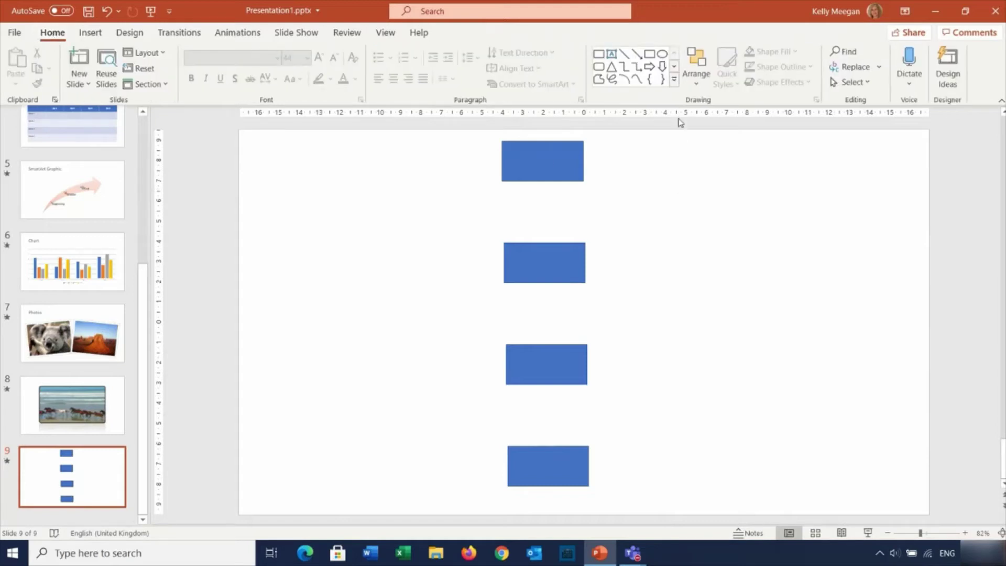
left_click(675, 80)
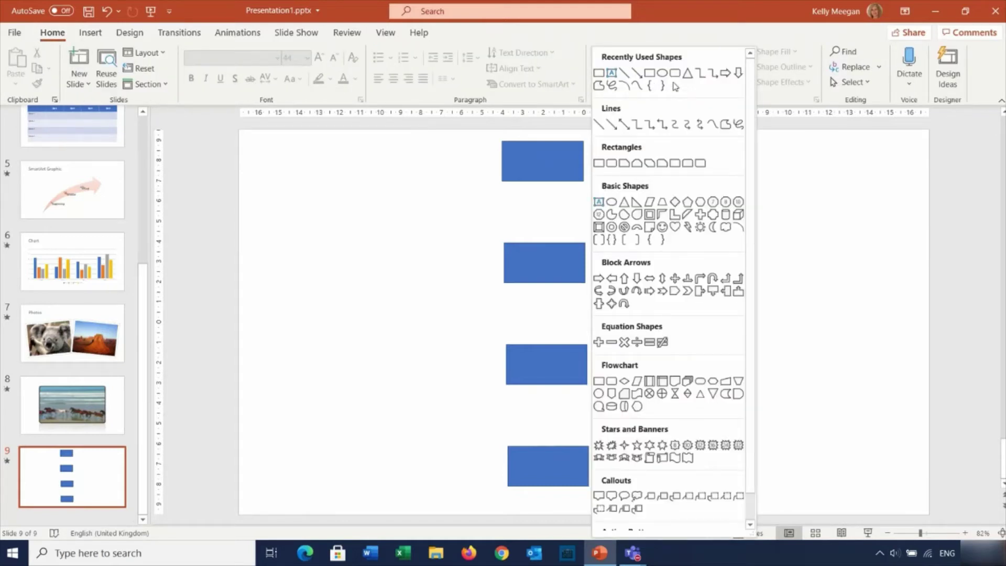
left_click(612, 126)
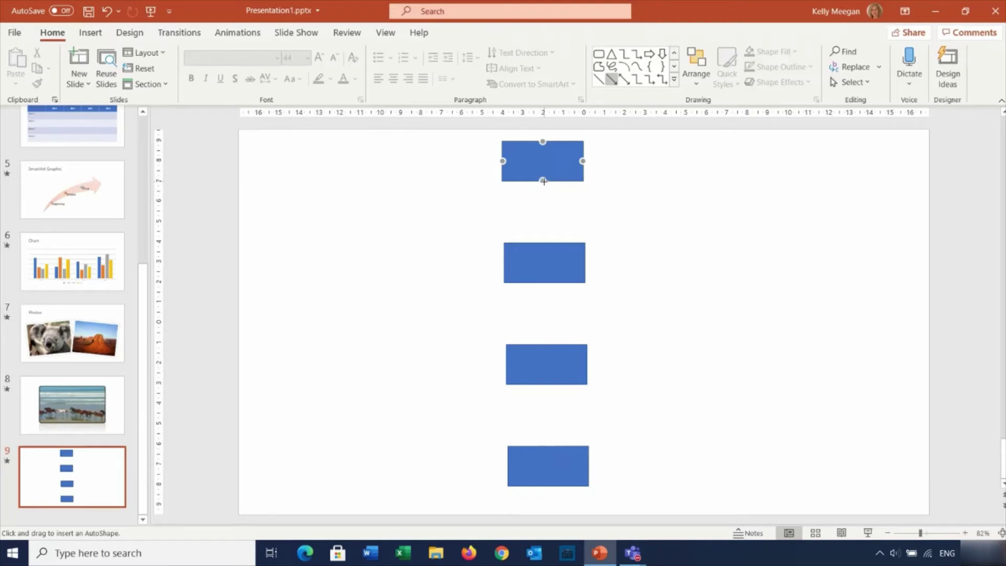
left_click_drag(543, 181, 544, 243)
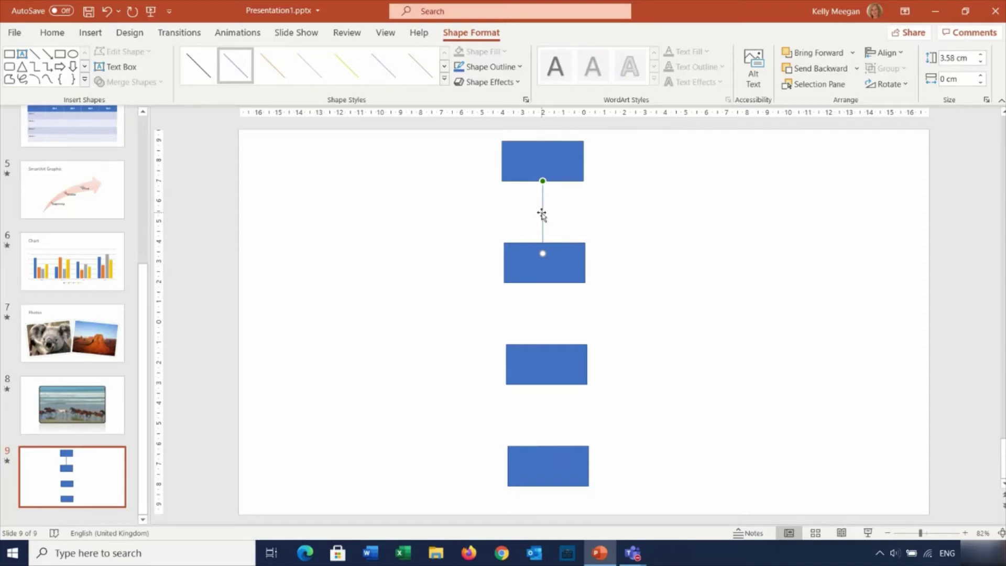
key("Delete")
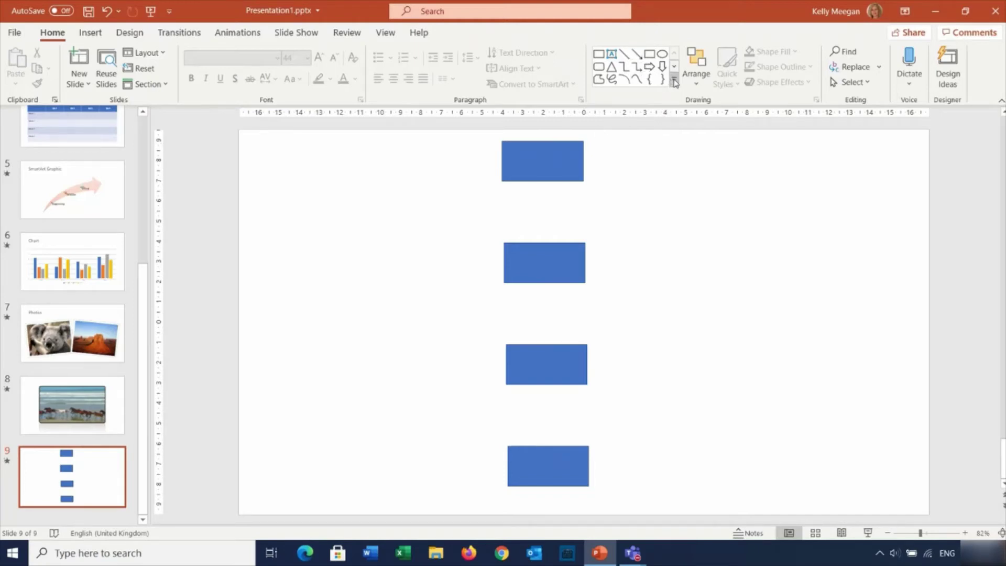
Lock drawing mode on the Line Arrow shape for repeated arrows
right_click(637, 54)
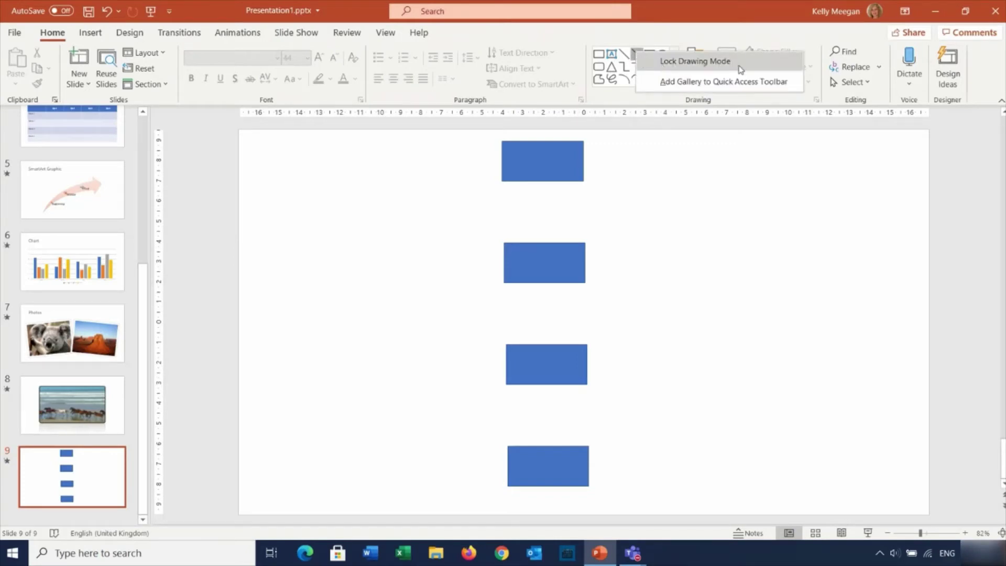
left_click(672, 62)
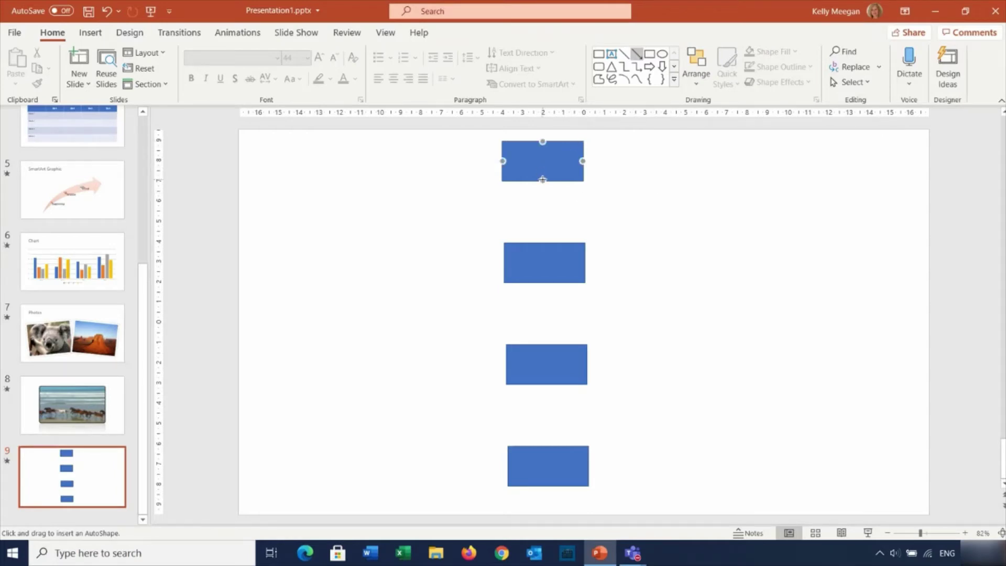
Draw arrows linking box 1 to 2, 2 to 3 and 3 to 4, then stop drawing
left_click_drag(542, 180, 544, 243)
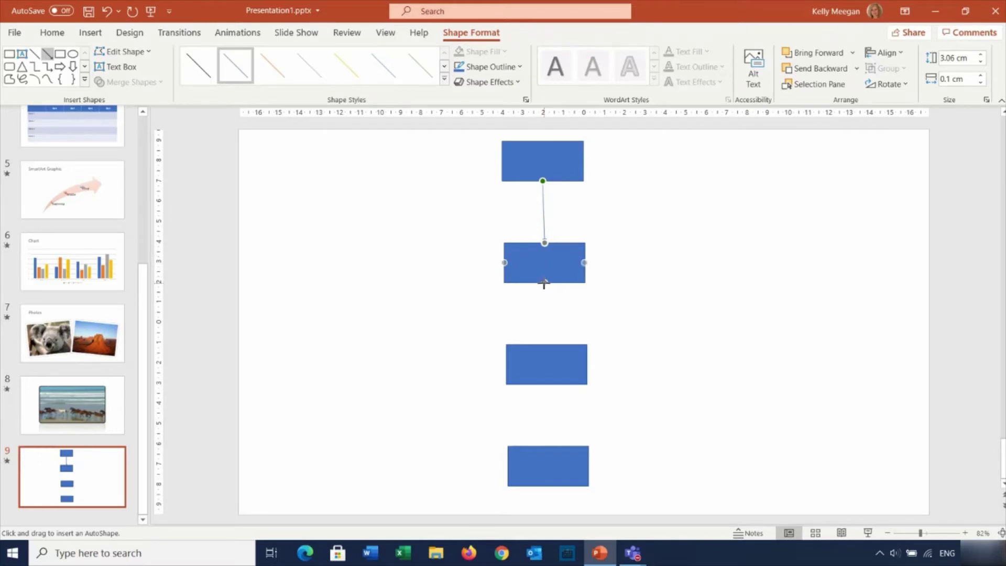
left_click_drag(544, 283, 546, 350)
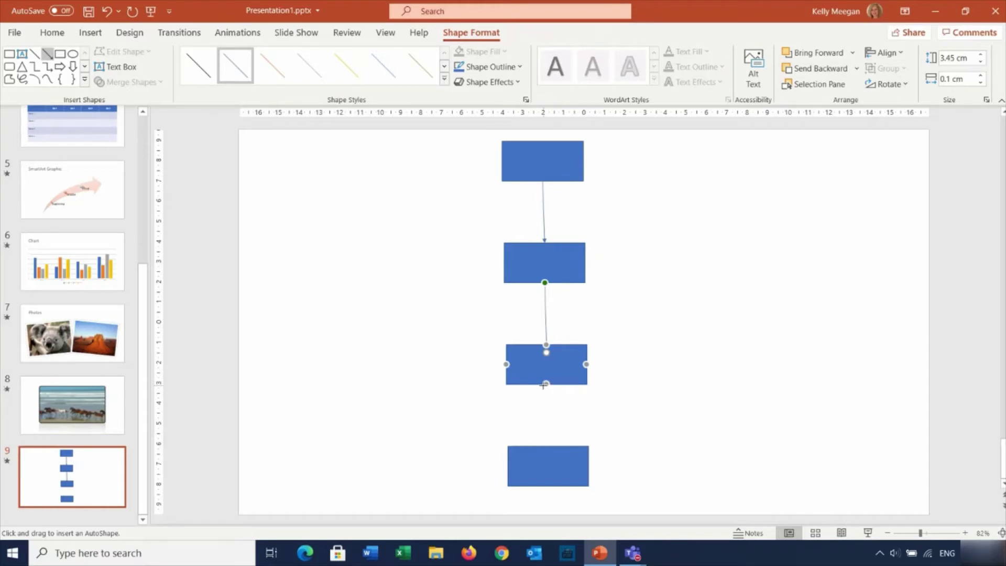
left_click_drag(546, 384, 548, 446)
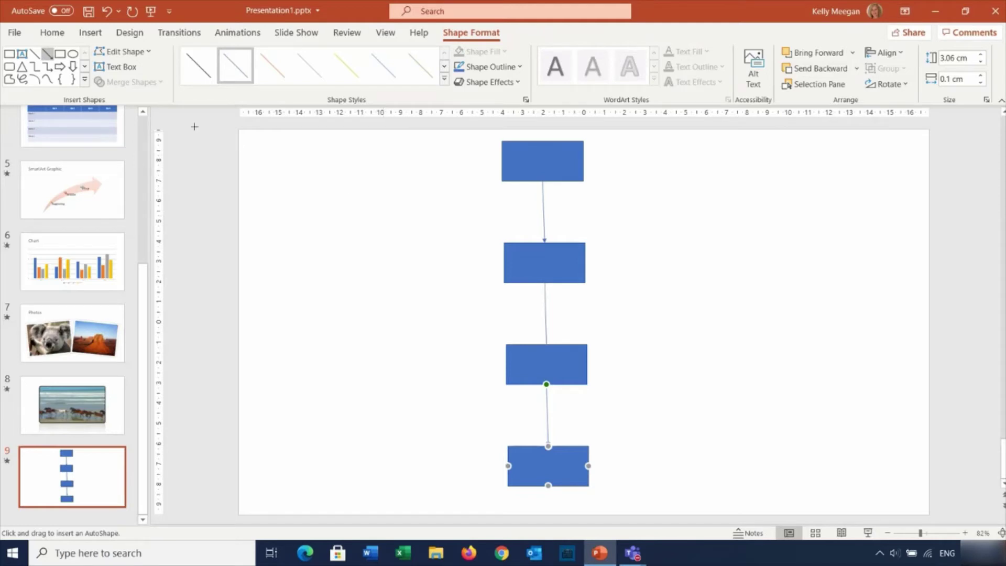
left_click(48, 54)
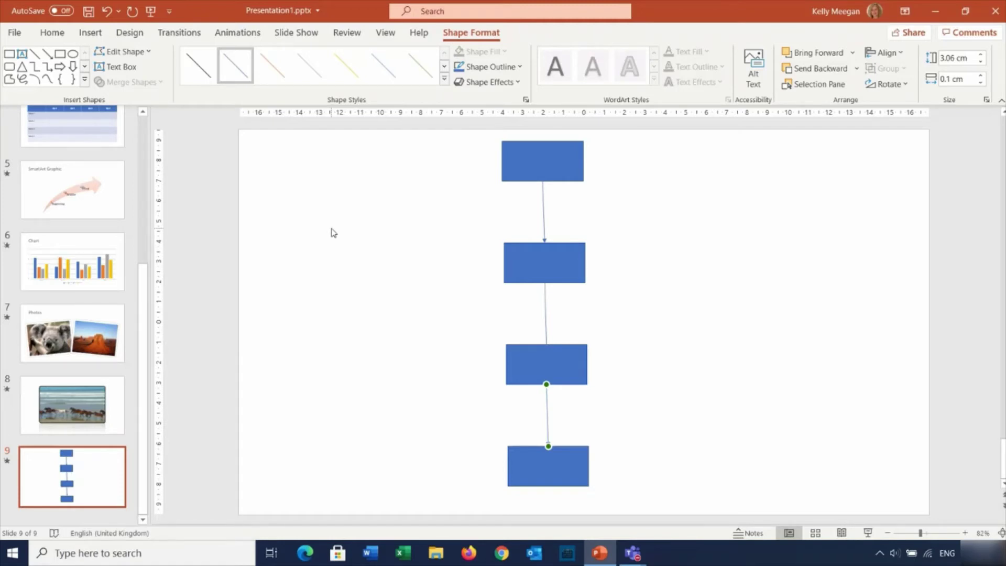
Deselect the arrow and display slide 1, the 'PowerPoint Webinar' title slide
left_click(334, 233)
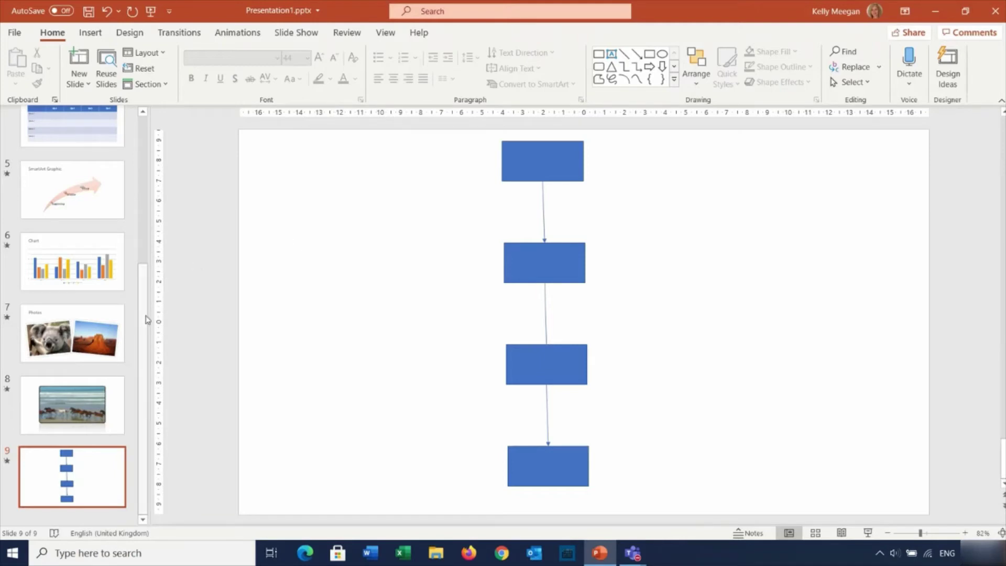
left_click_drag(144, 317, 158, 162)
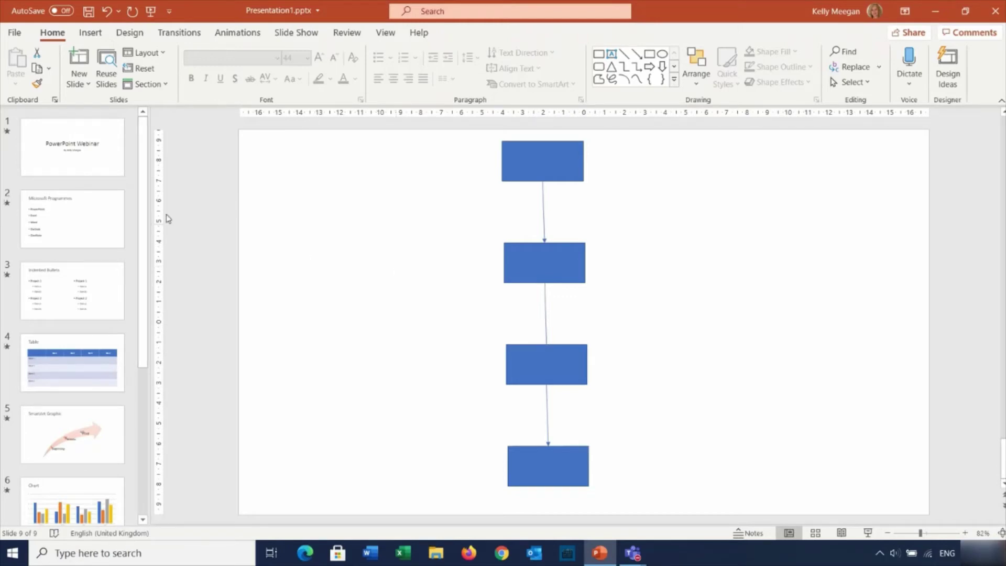
left_click(75, 168)
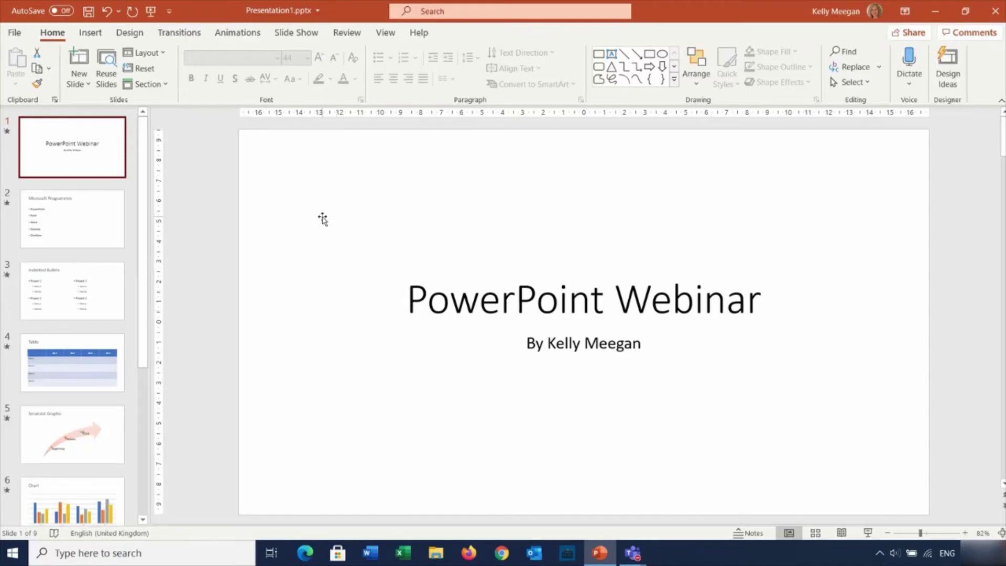
left_click(387, 33)
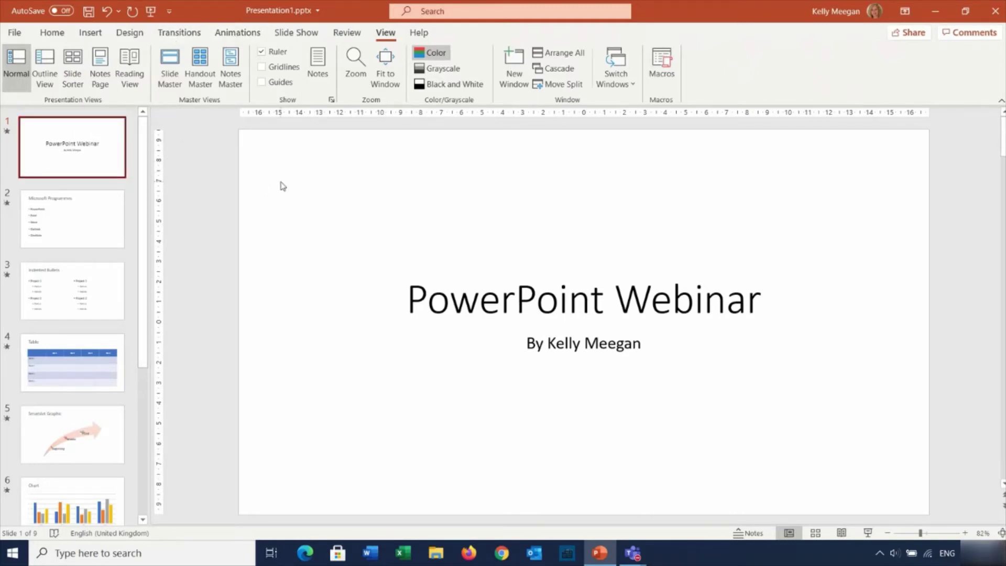
left_click(170, 76)
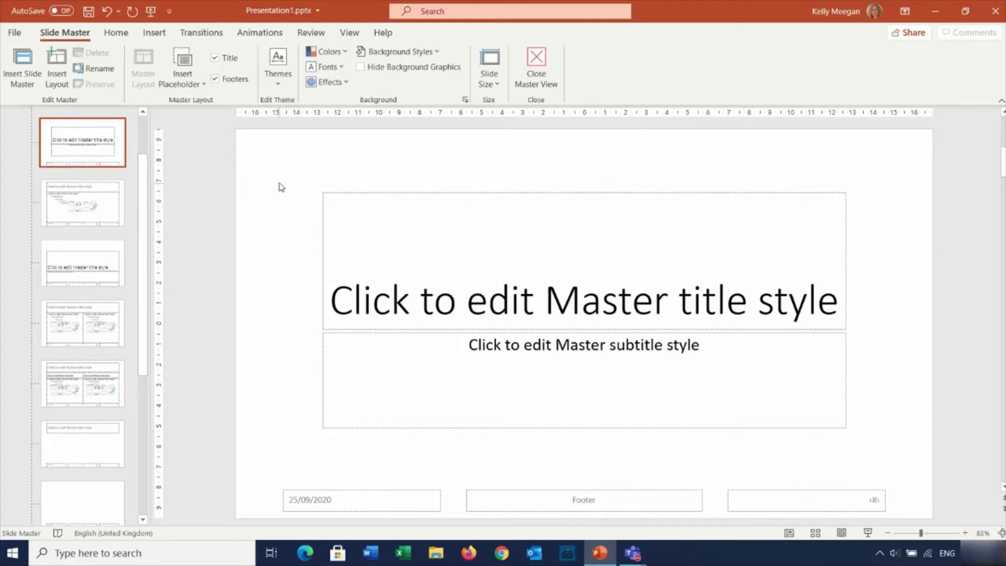
left_click(536, 84)
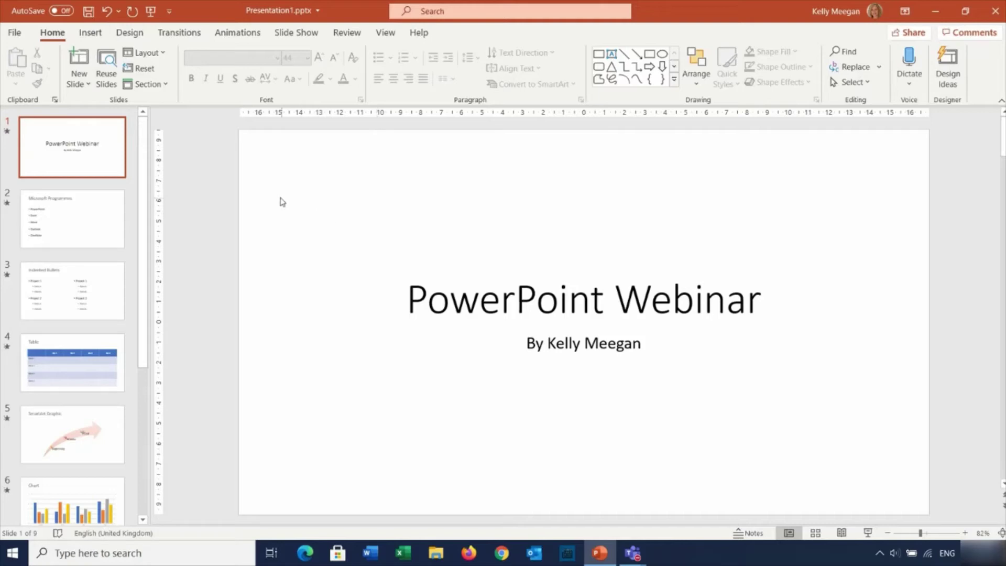
Open and dismiss the New Slide layout list, then show the View ribbon options
left_click(81, 88)
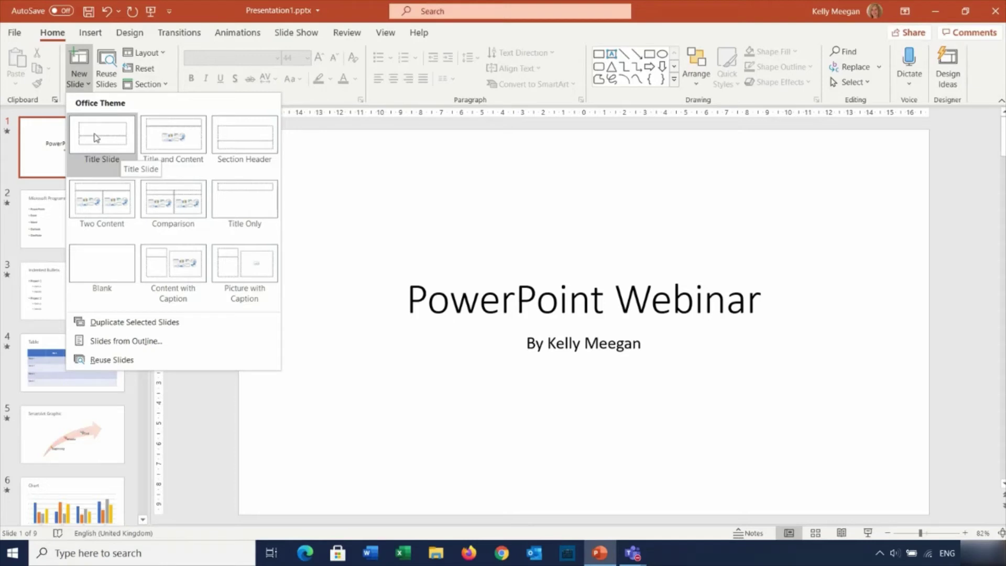
left_click(322, 180)
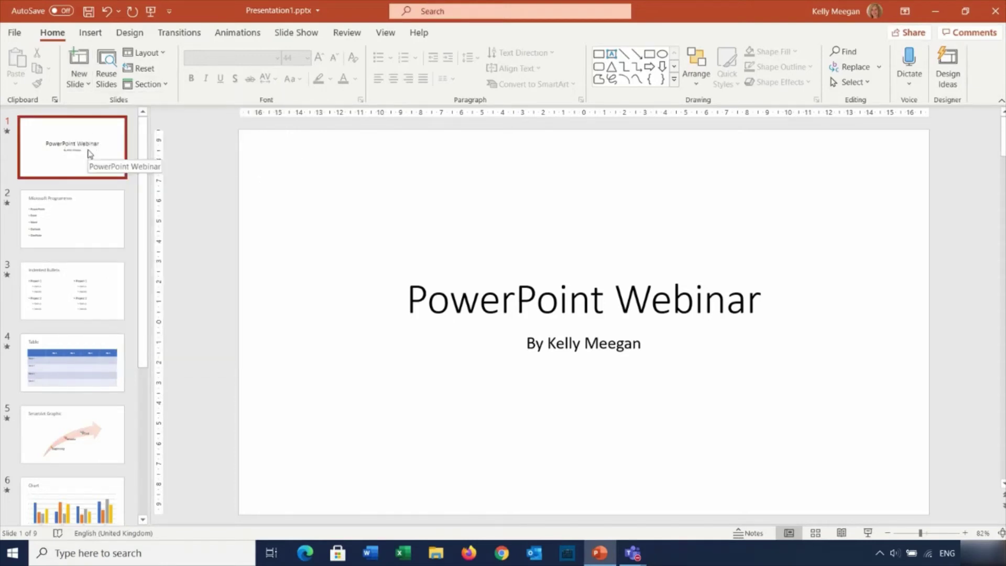
left_click(388, 36)
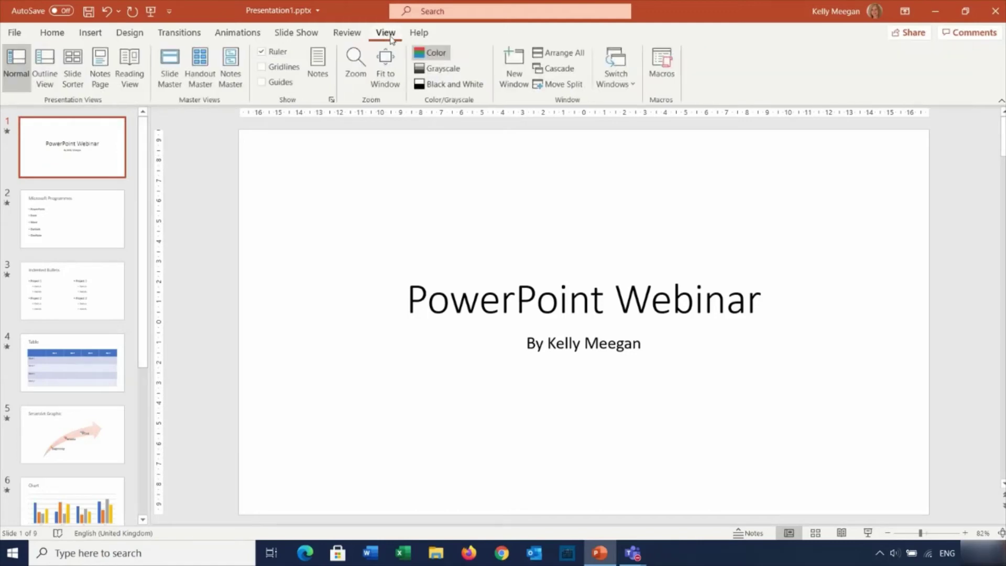
Open Slide Master view and select the top-level parent master at the top of the thumbnails
left_click(168, 79)
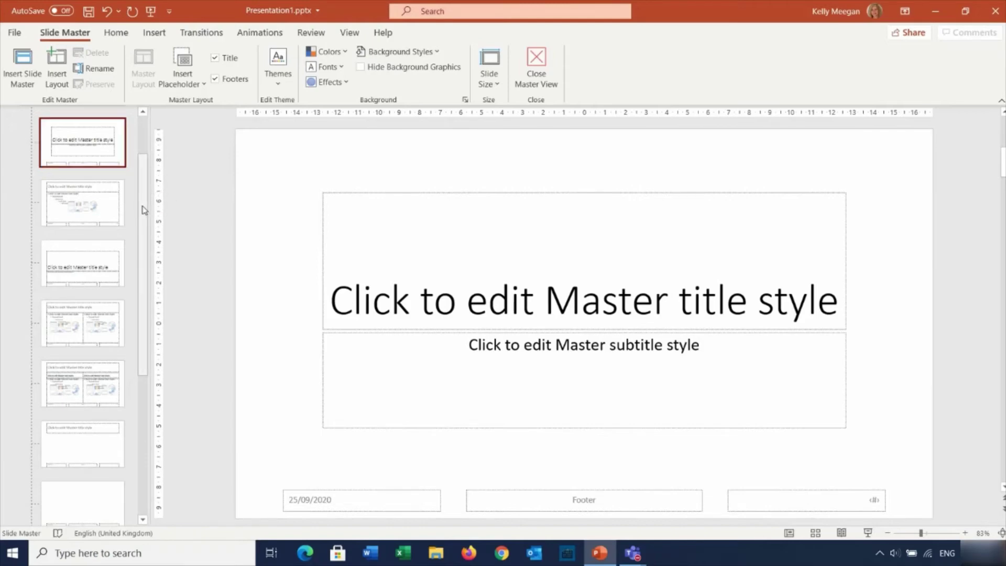
scroll(141, 194, "up", 2)
scroll(140, 182, "up", 1)
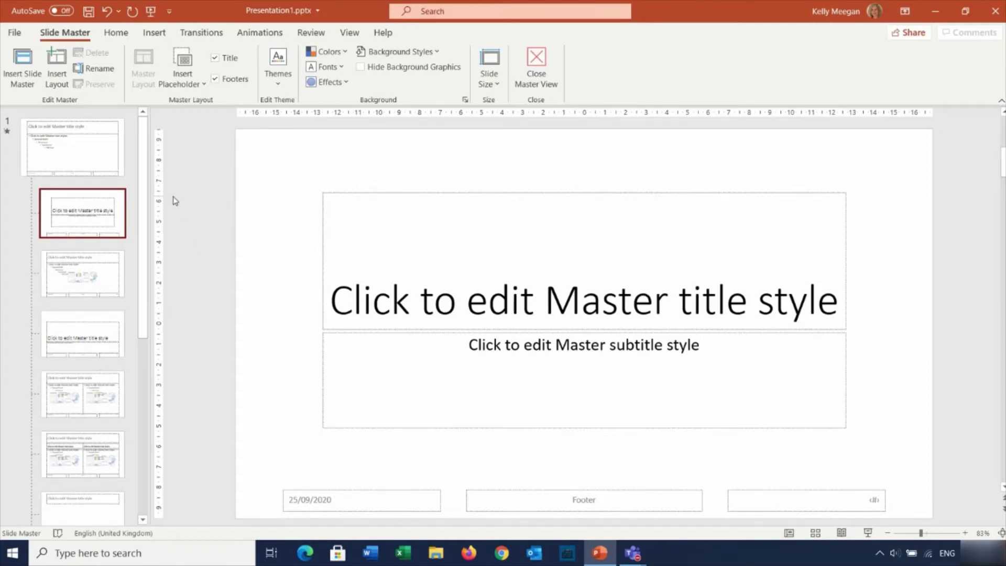
left_click(86, 151)
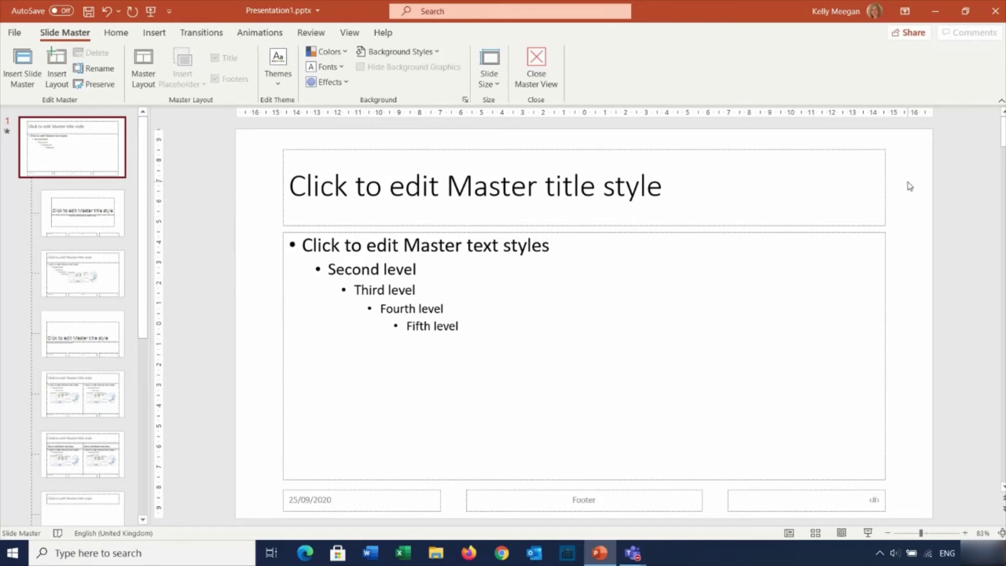
Pick the Moon shape from Basic Shapes in the Insert tab's Shapes gallery
left_click(151, 38)
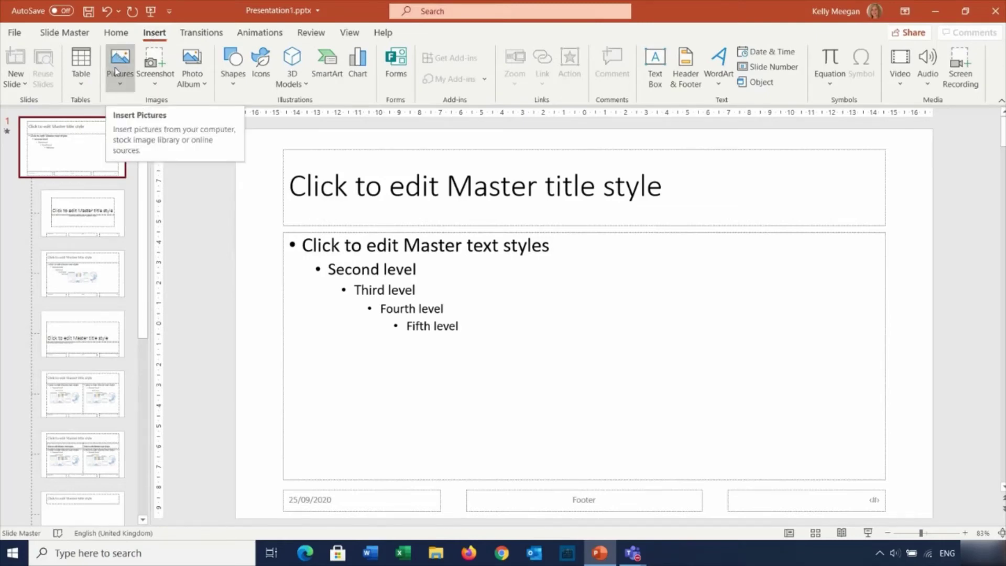
left_click(232, 78)
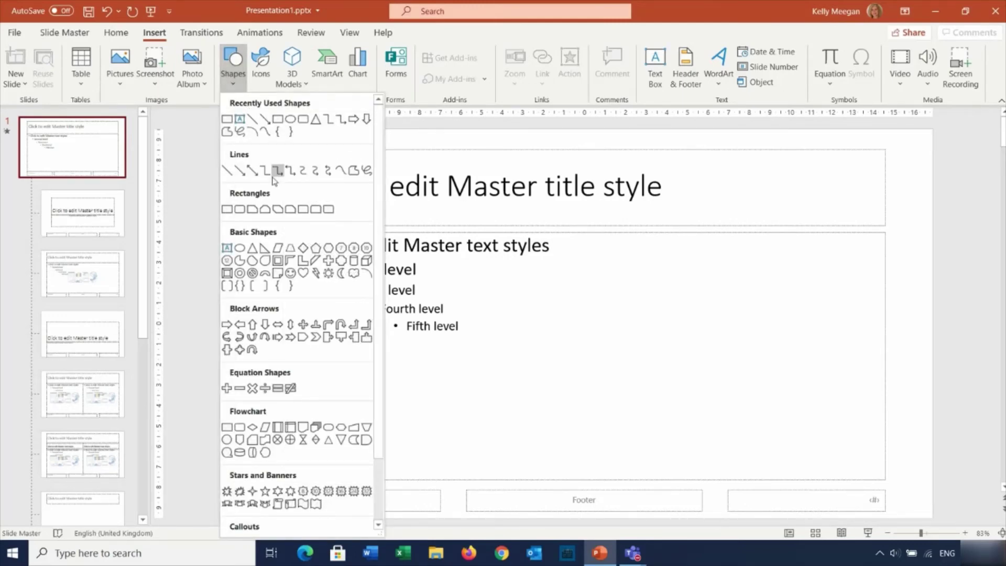
left_click(341, 273)
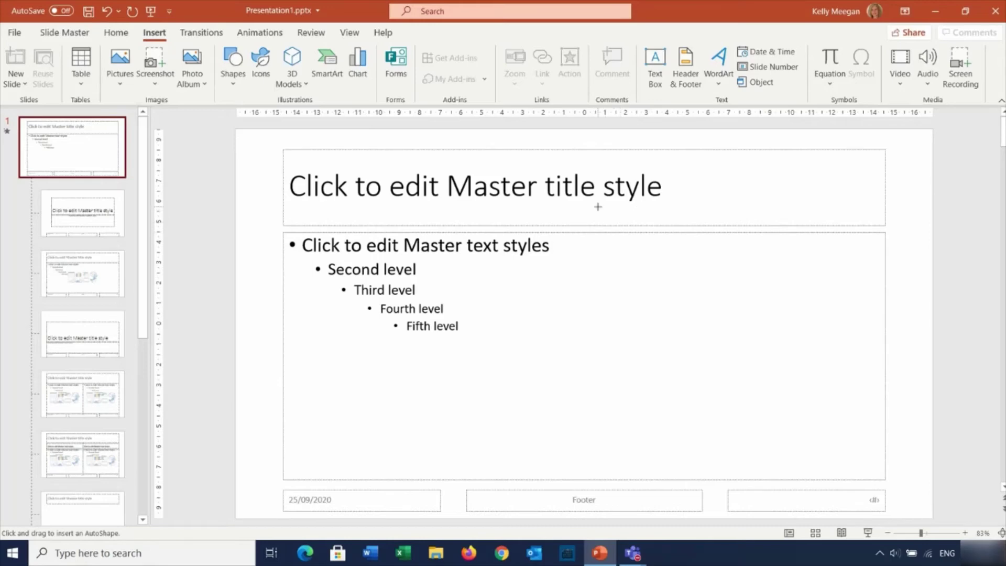
Draw the moon, shrink it, tilt it slightly and move it to the top-right corner
left_click_drag(597, 206, 776, 375)
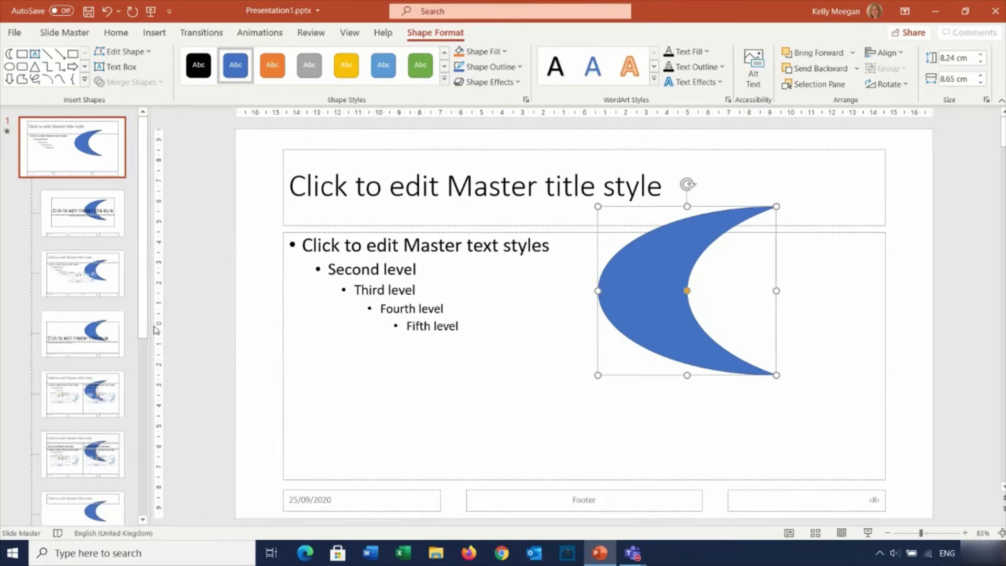
left_click_drag(143, 253, 182, 223)
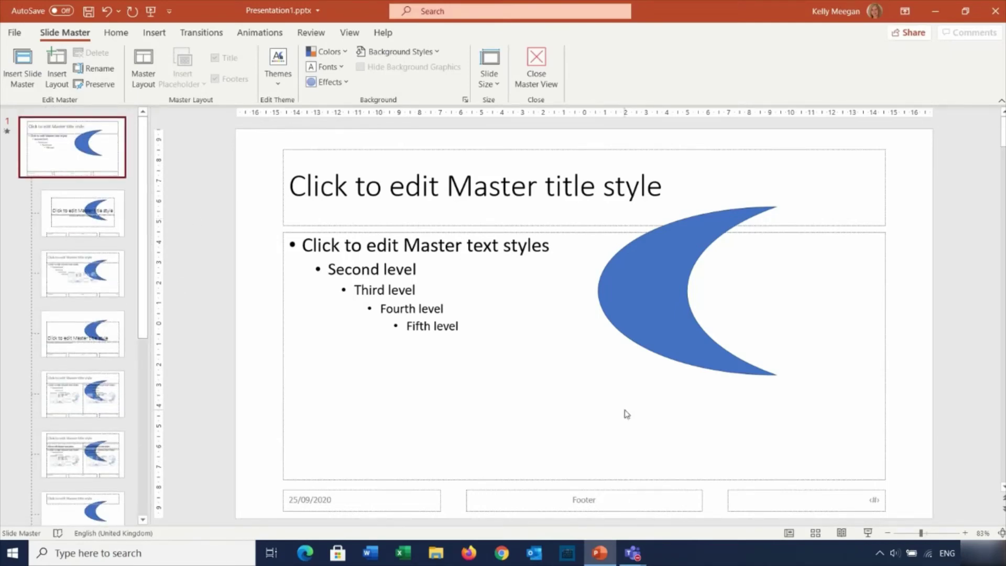
left_click(643, 292)
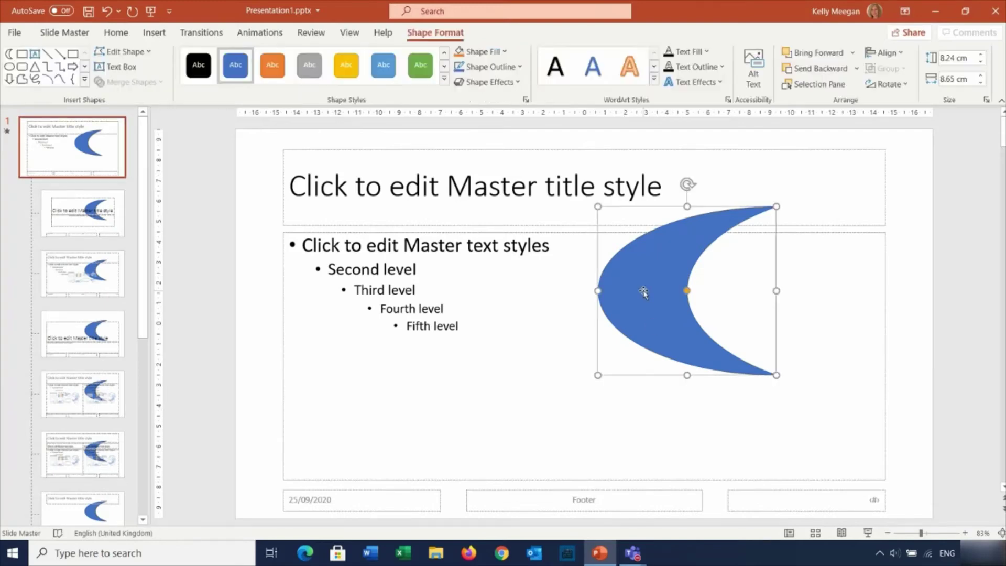
left_click_drag(777, 208, 622, 342)
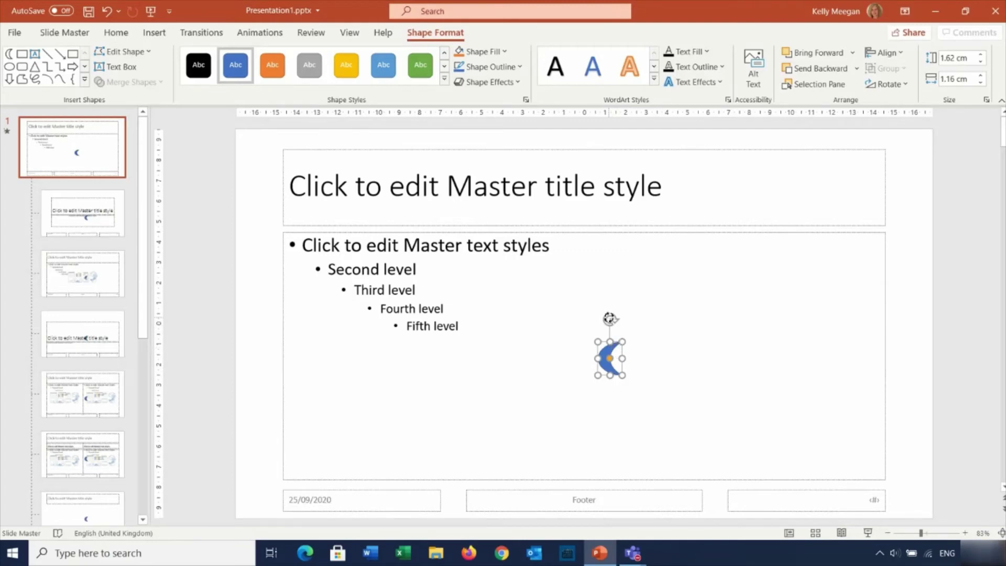
left_click_drag(609, 319, 627, 321)
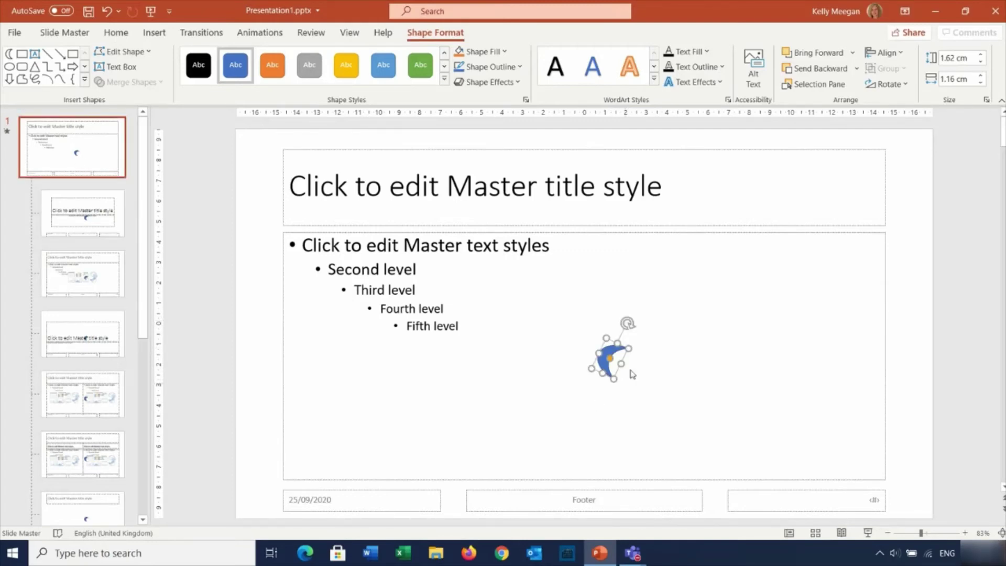
left_click_drag(618, 351, 928, 158)
Deselect the moon and return to the Slide Master tab
left_click(926, 275)
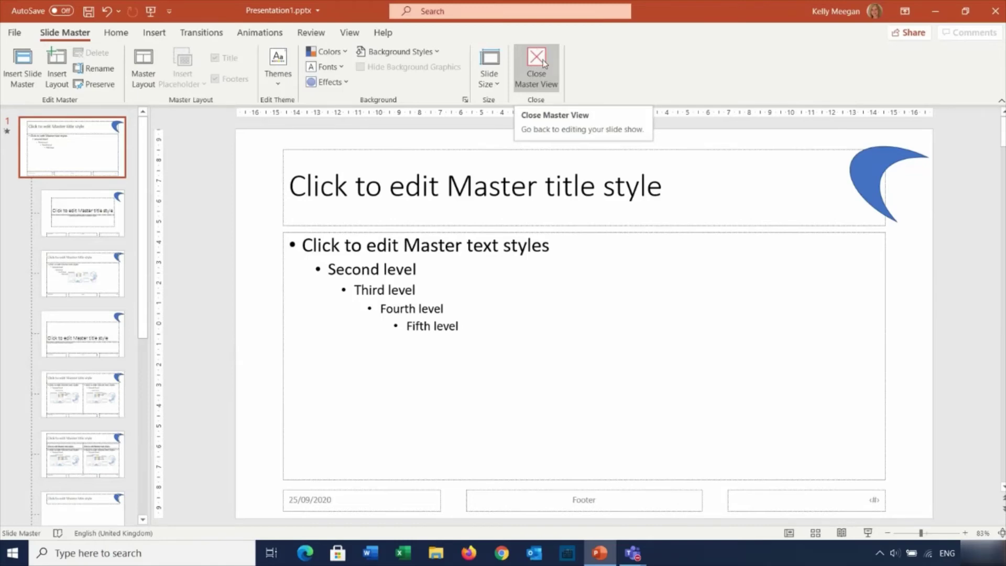
left_click(153, 35)
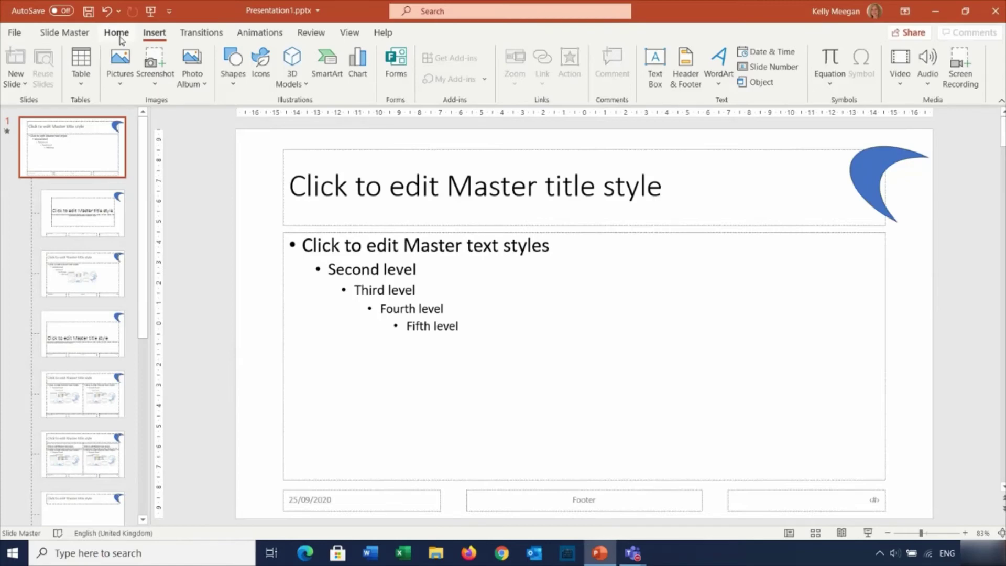
left_click(68, 34)
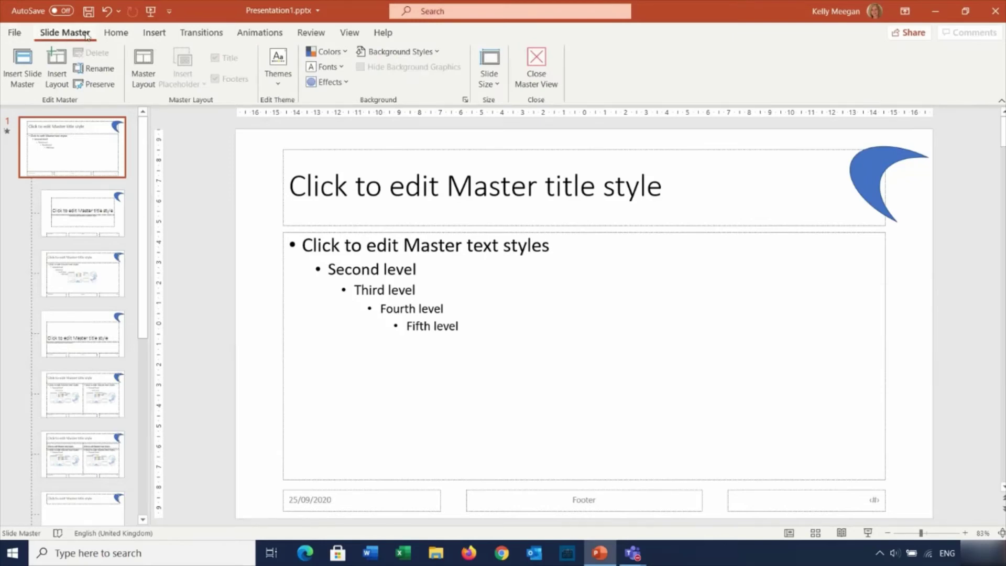
Close Master View, confirm the blue moon on every slide thumbnail, and bring up the View tab
left_click(533, 73)
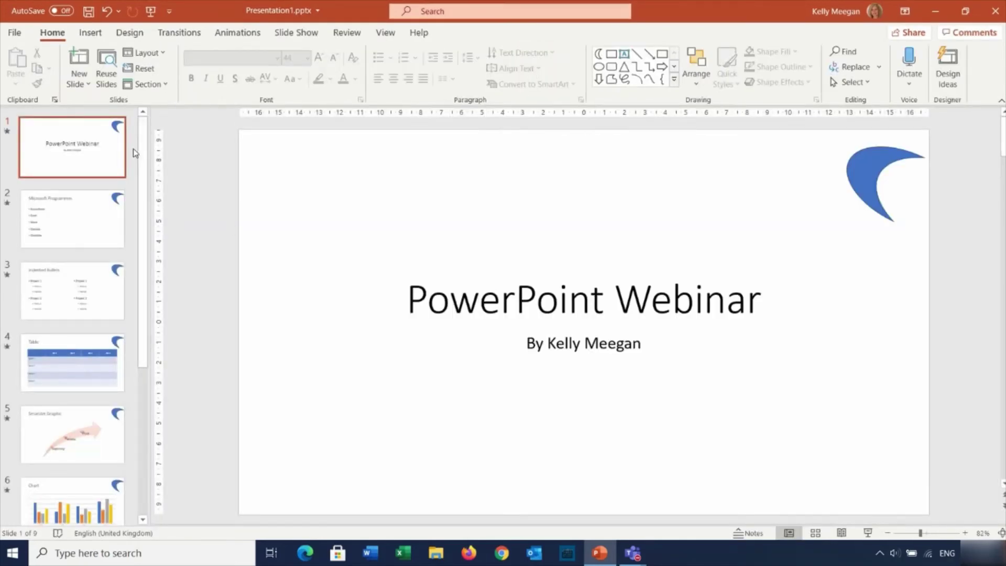
left_click_drag(146, 152, 168, 189)
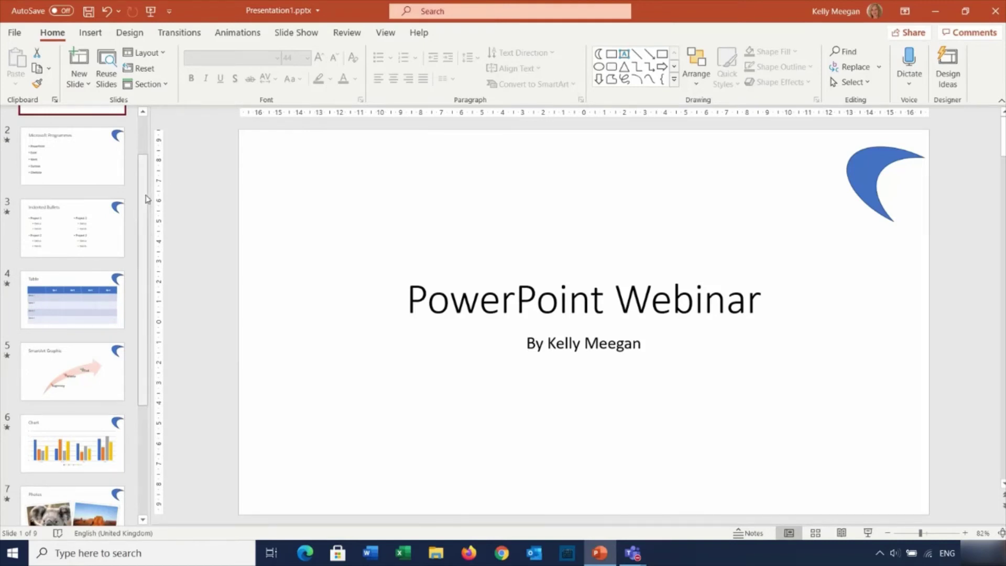
scroll(146, 197, "up", 2)
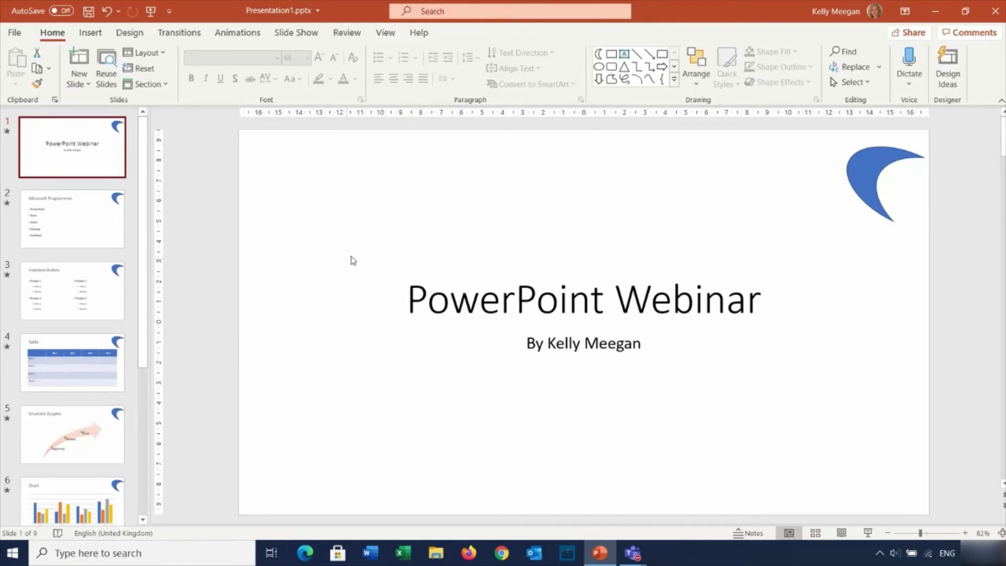
left_click(386, 34)
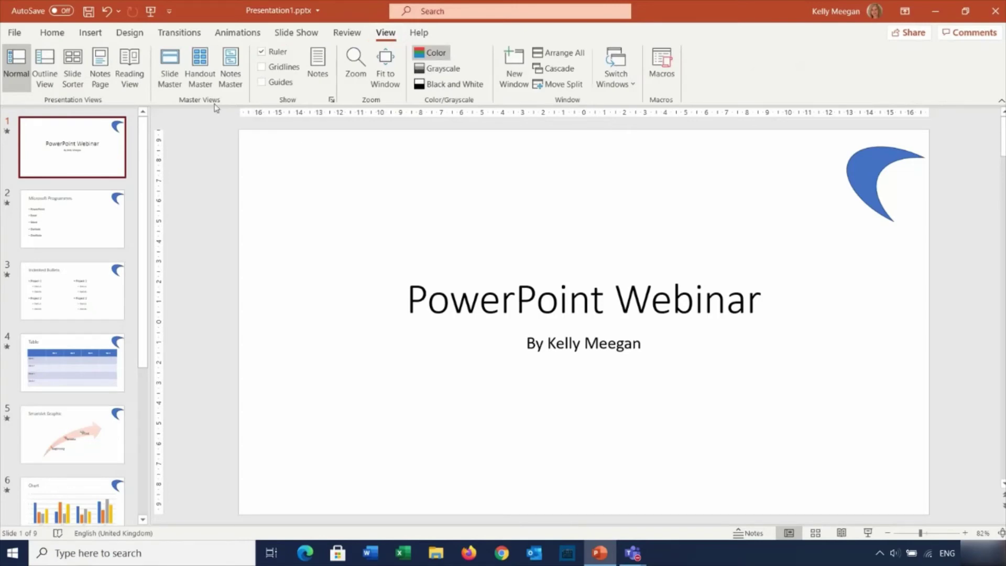
Reopen Slide Master view and select the top-level master thumbnail
left_click(169, 78)
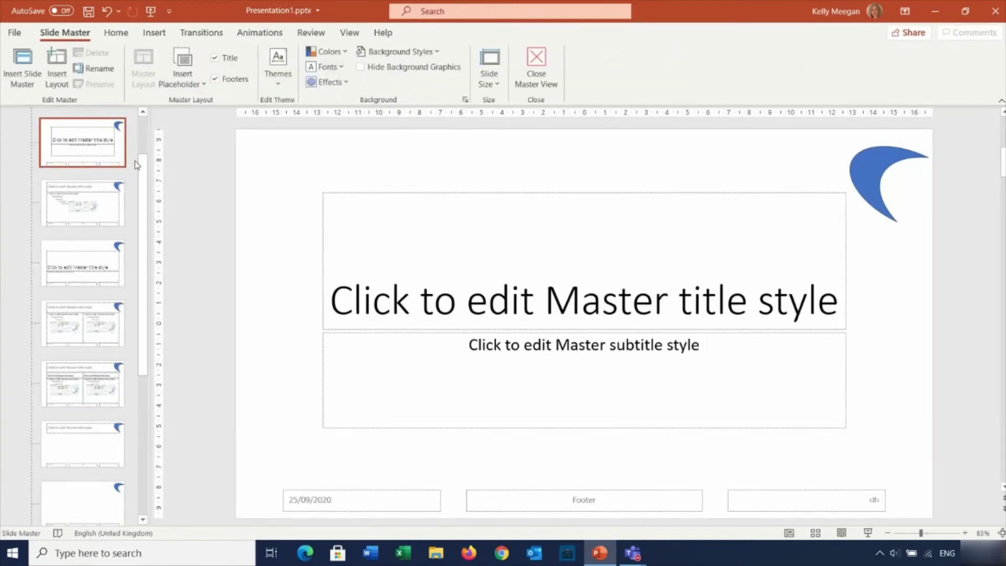
scroll(142, 191, "up", 3)
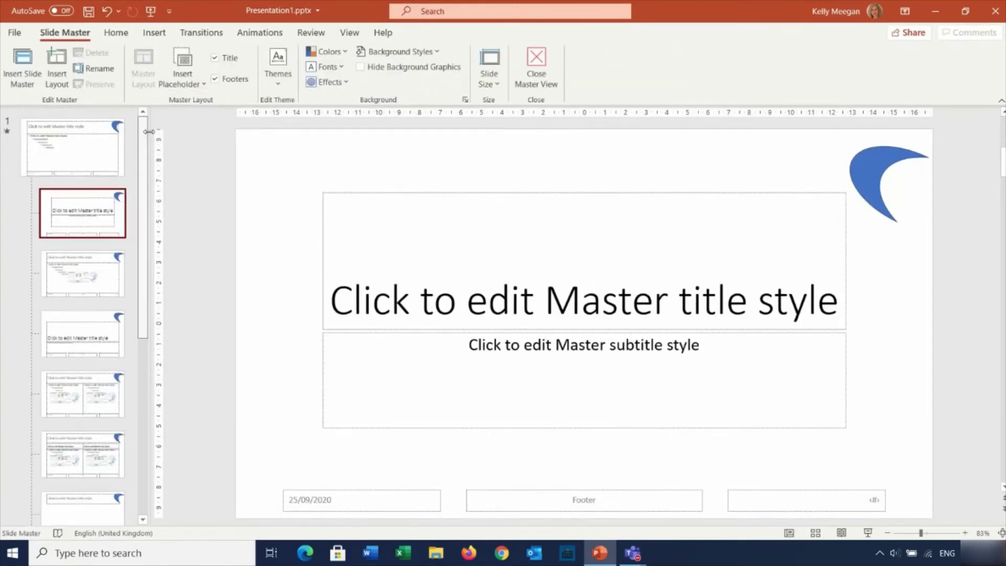
left_click(96, 155)
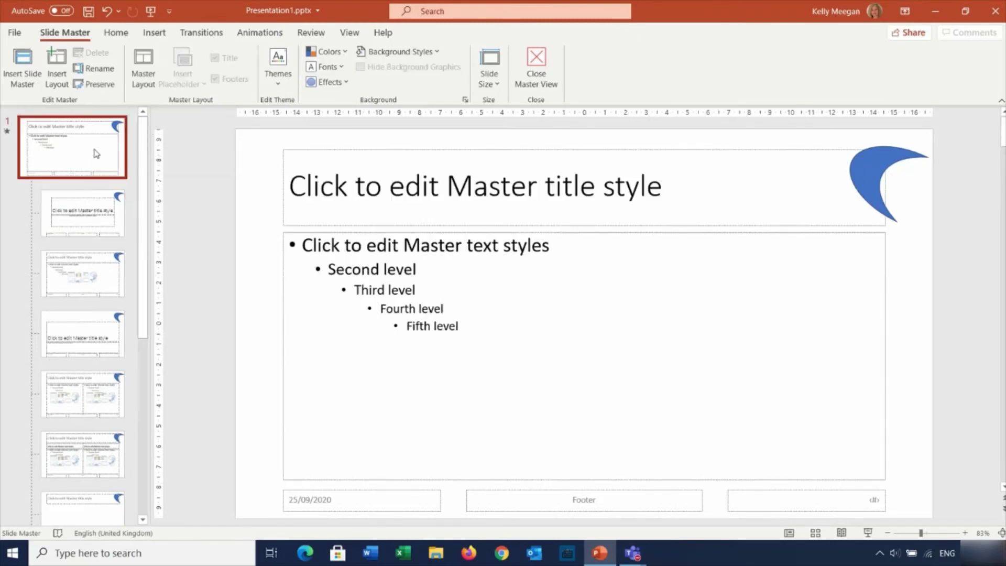
Move the moon down onto the placeholders and enlarge it considerably
left_click_drag(877, 171, 896, 183)
left_click_drag(829, 199, 750, 235)
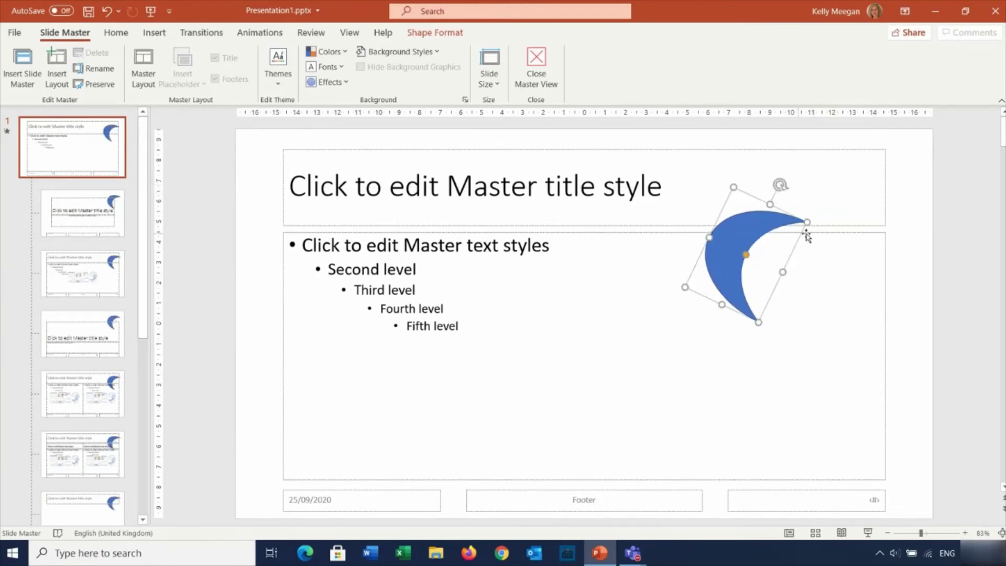
left_click_drag(814, 224, 862, 198)
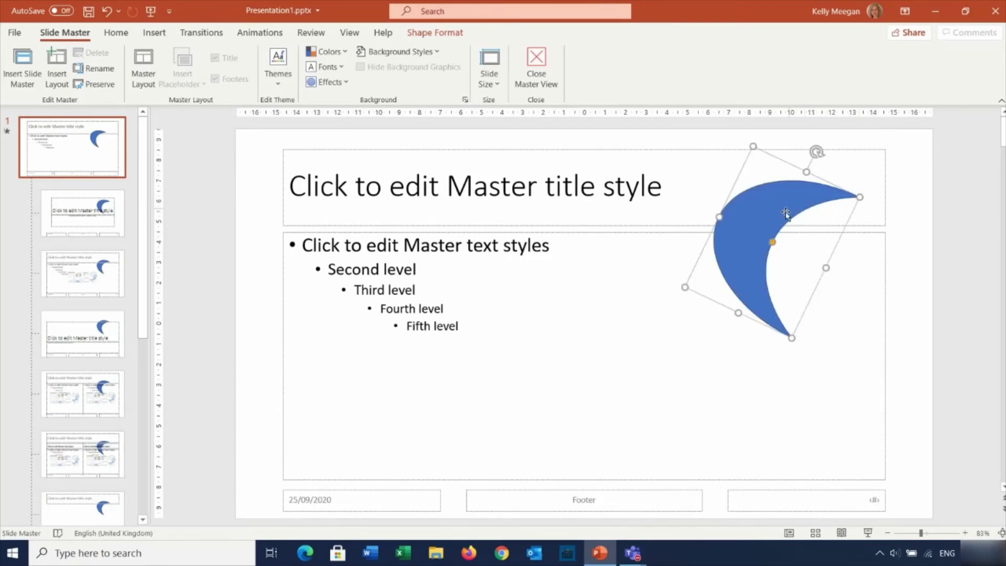
left_click_drag(778, 223, 774, 232)
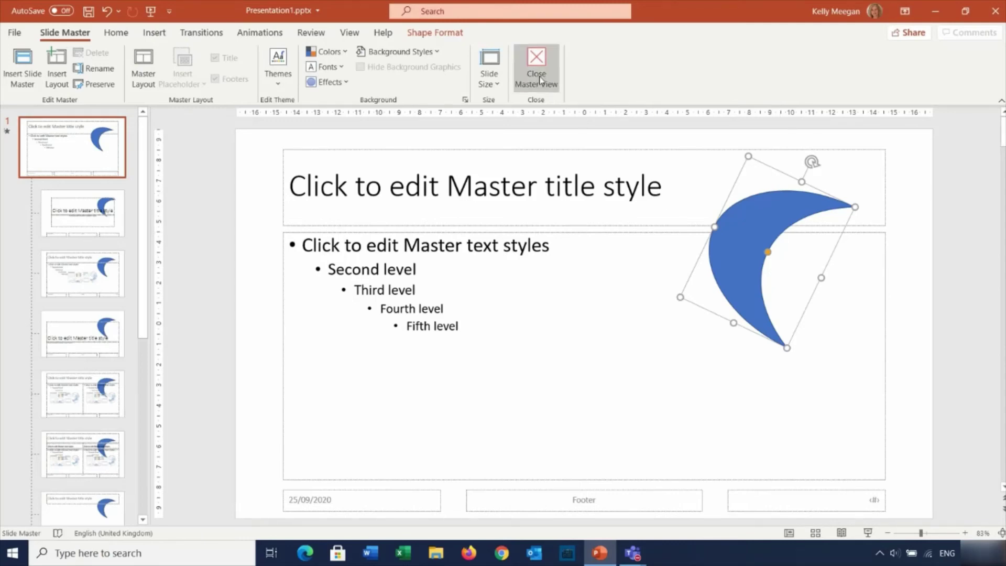
Close Master View and review the Table, SmartArt Graphic and Chart slides for the enlarged moon
left_click(540, 81)
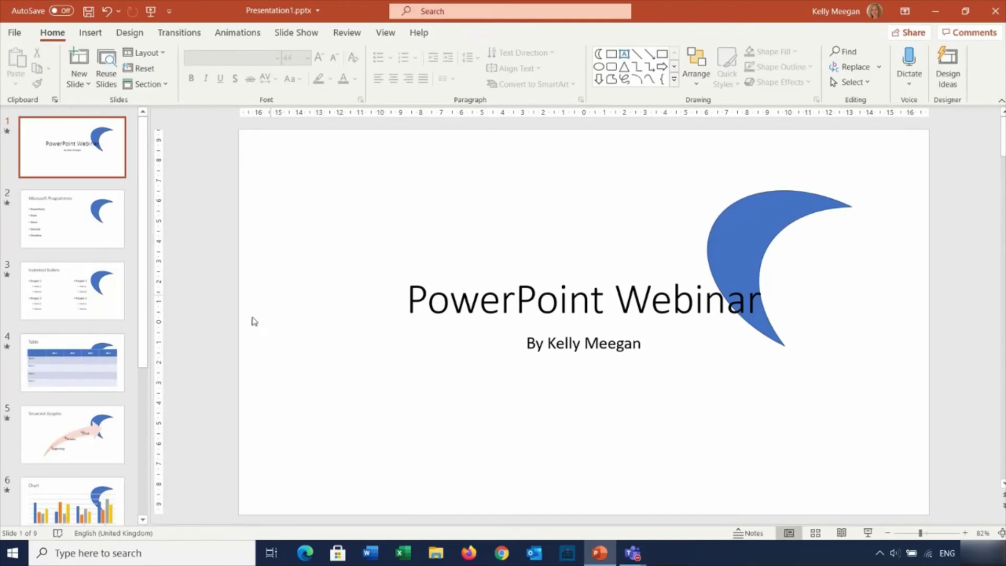
left_click(106, 367)
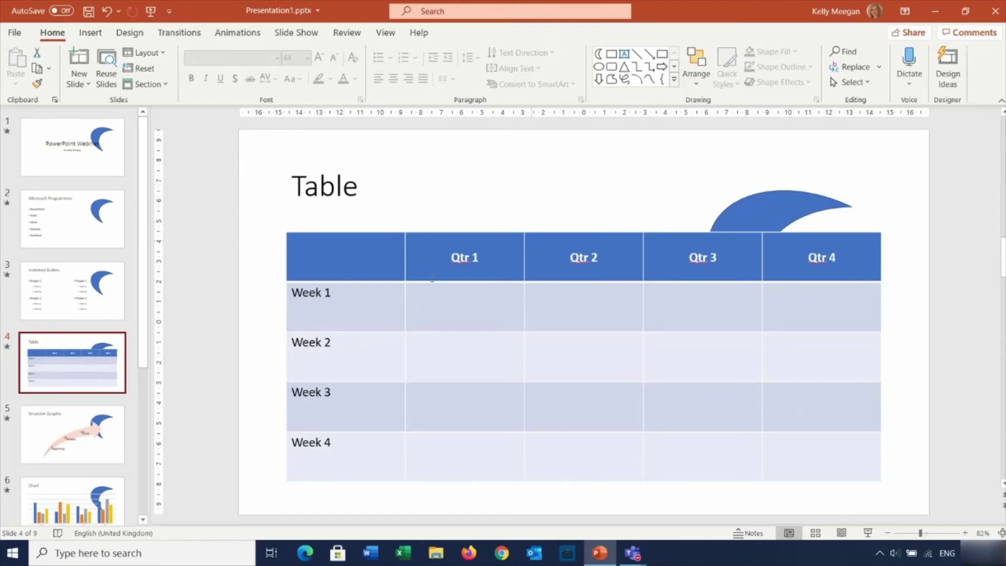
left_click(94, 440)
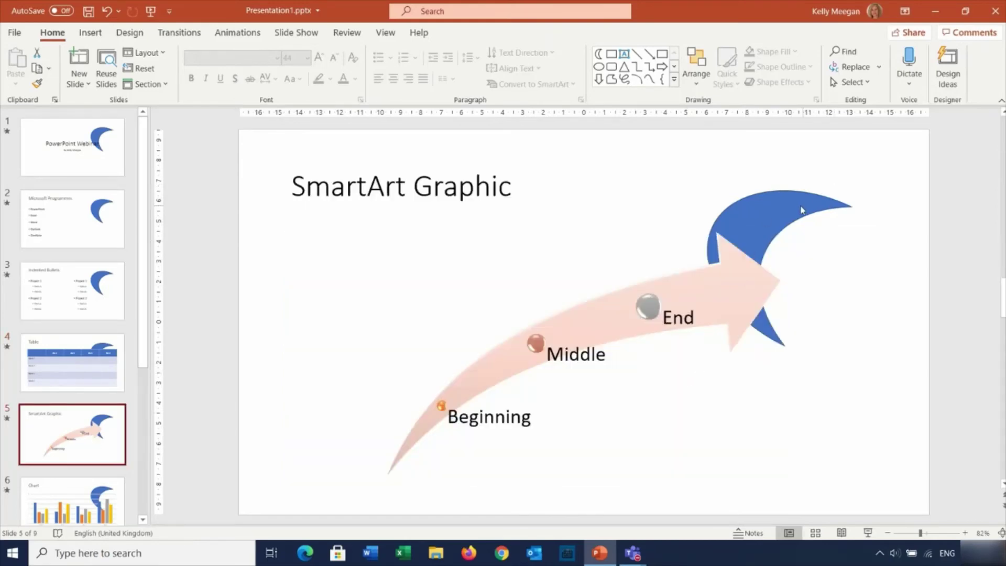
left_click(108, 492)
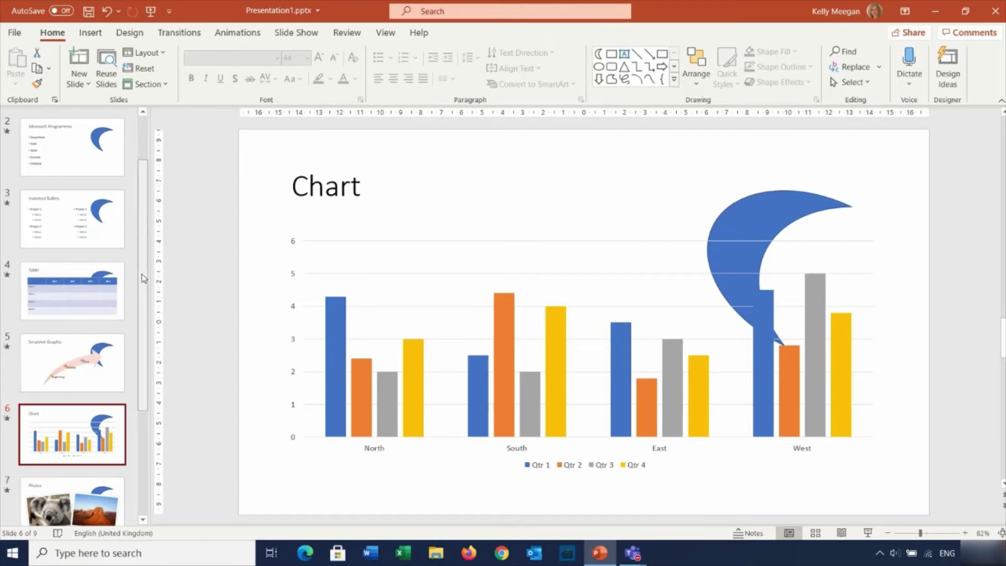
scroll(143, 278, "up", 2)
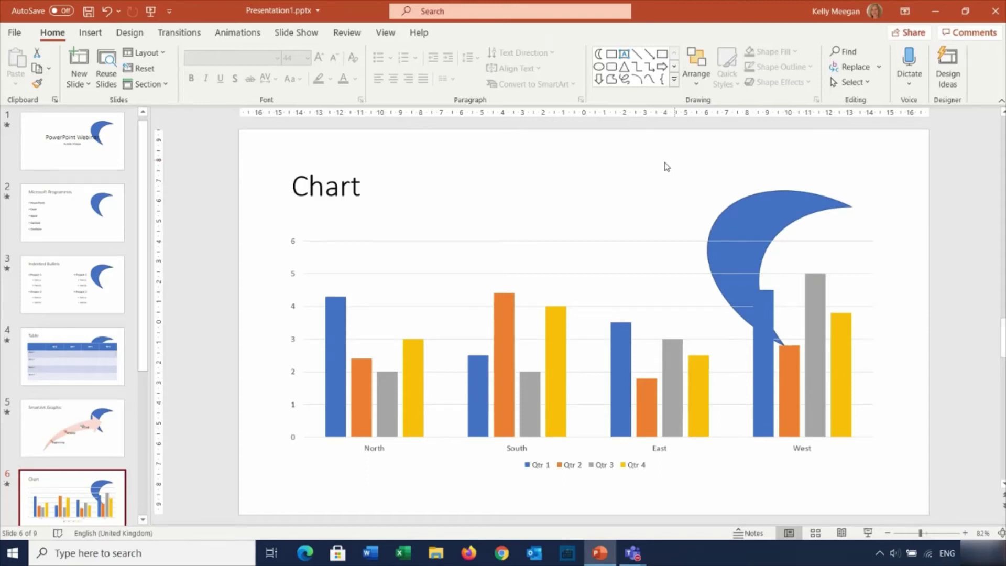
scroll(147, 173, "up", 1)
scroll(148, 173, "up", 1)
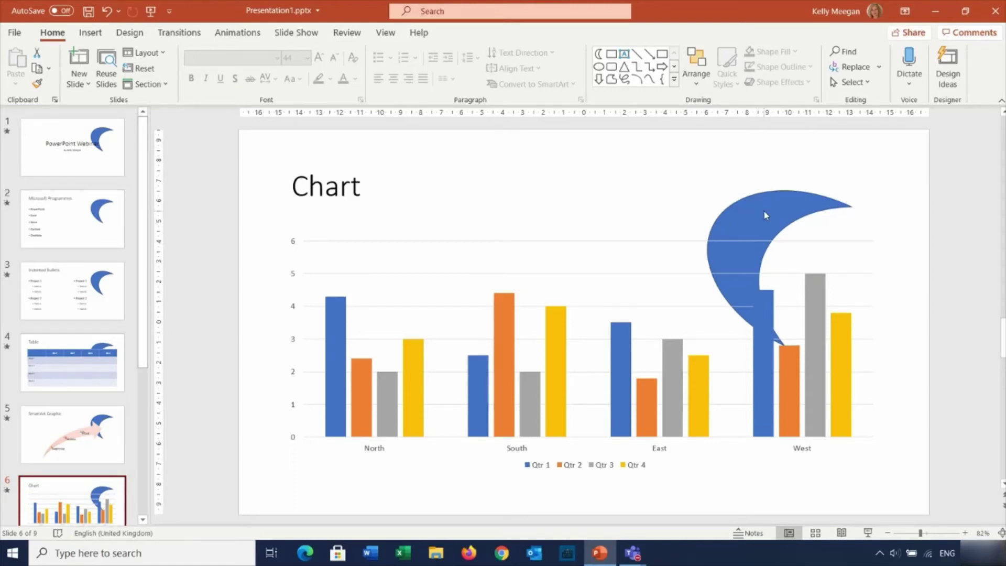
scroll(150, 168, "down", 1)
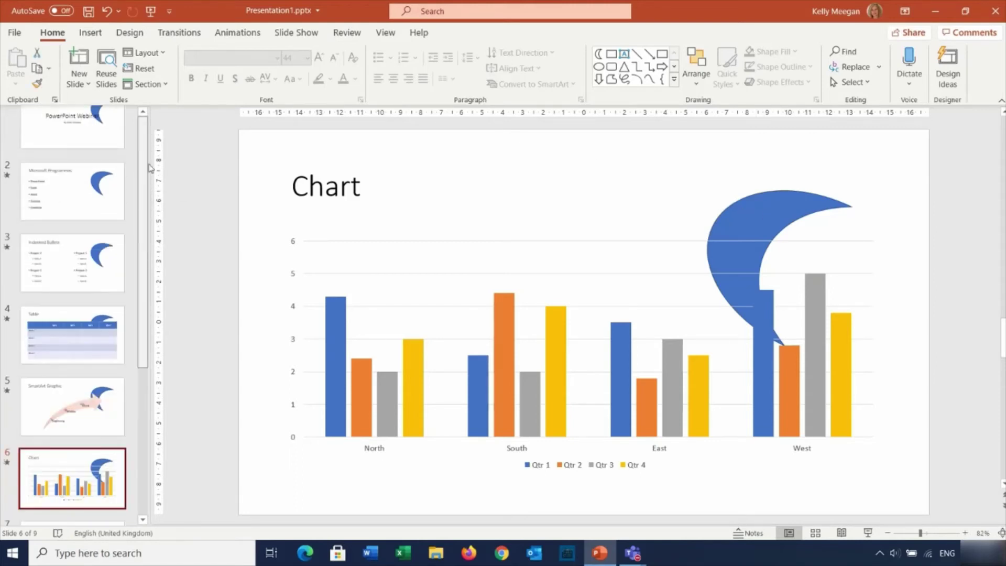
scroll(150, 167, "up", 1)
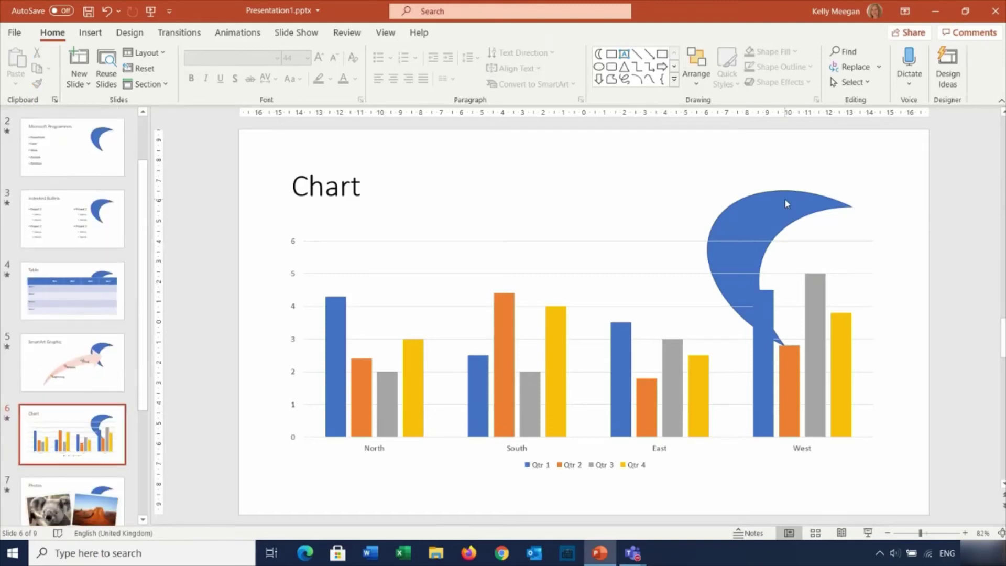
Reopen Slide Master view and select the top-level master thumbnail
left_click(389, 35)
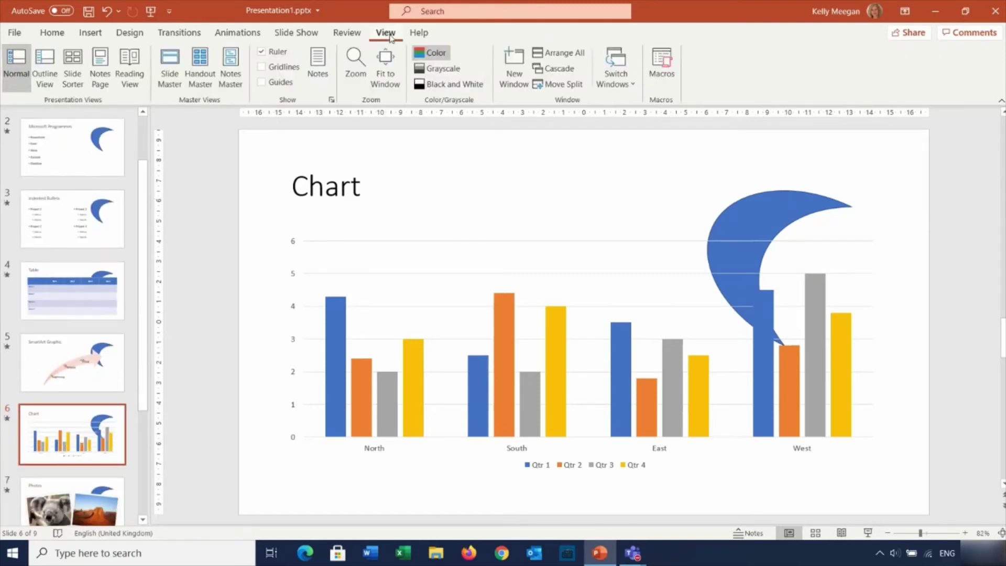
left_click(174, 76)
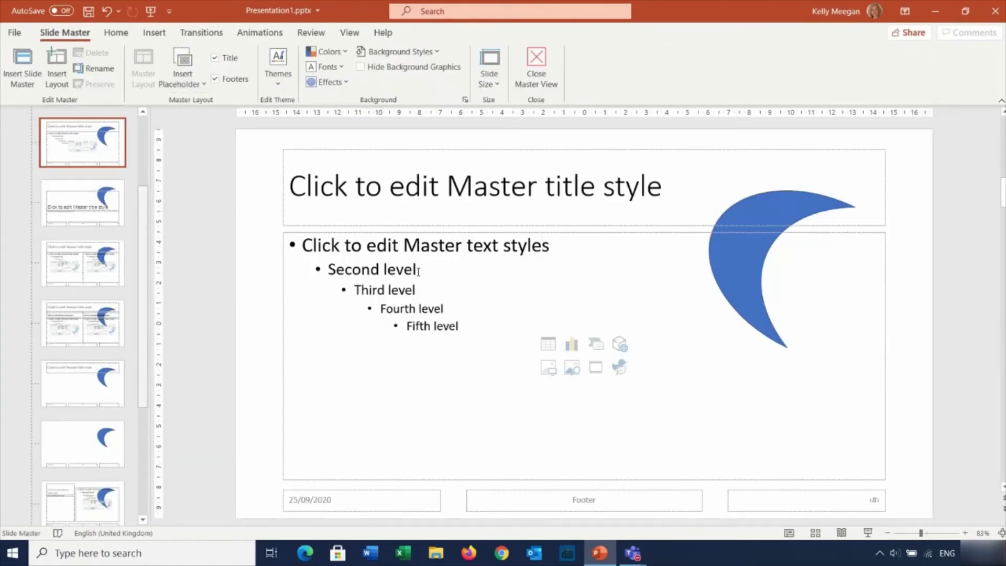
left_click(763, 261)
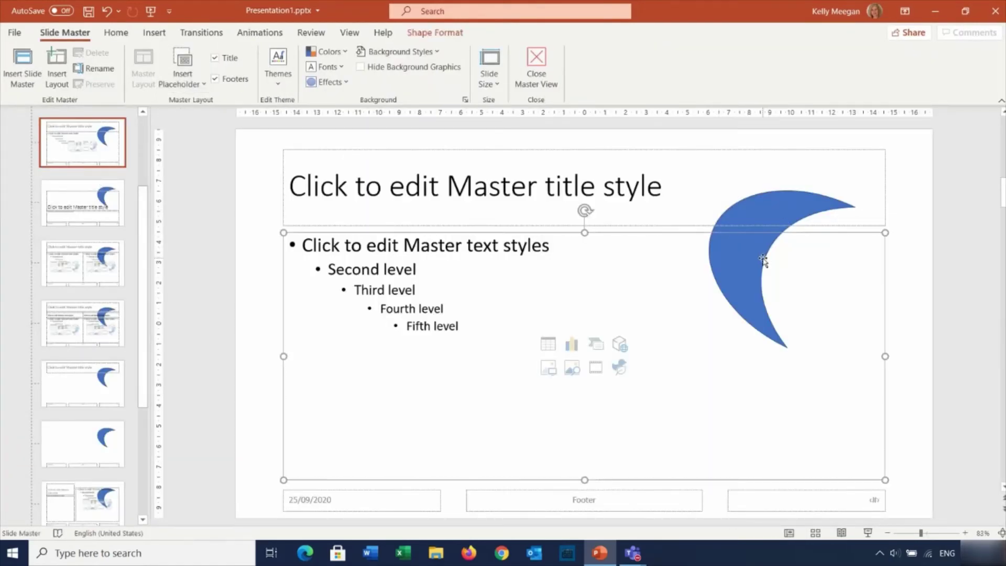
left_click_drag(142, 242, 143, 143)
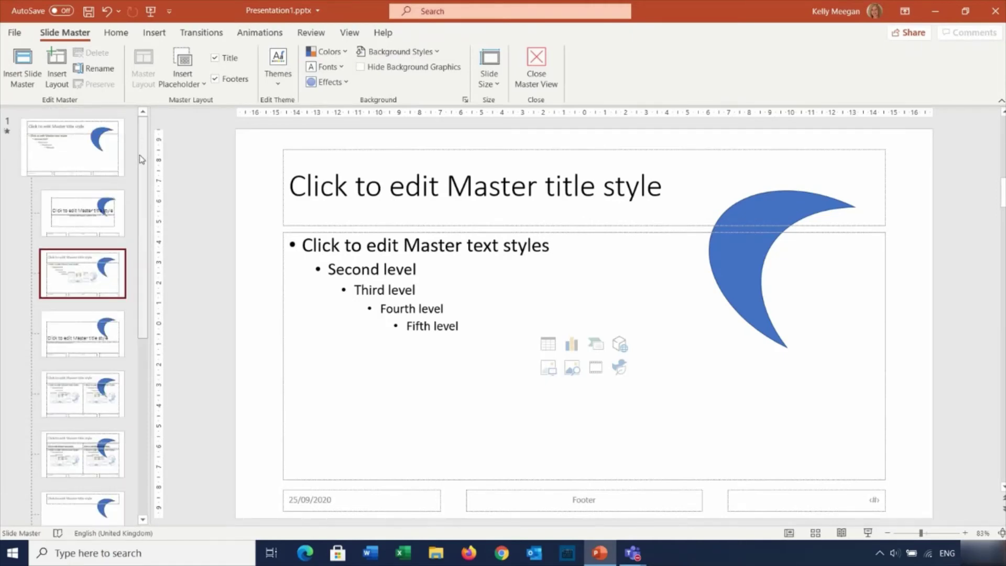
left_click(96, 153)
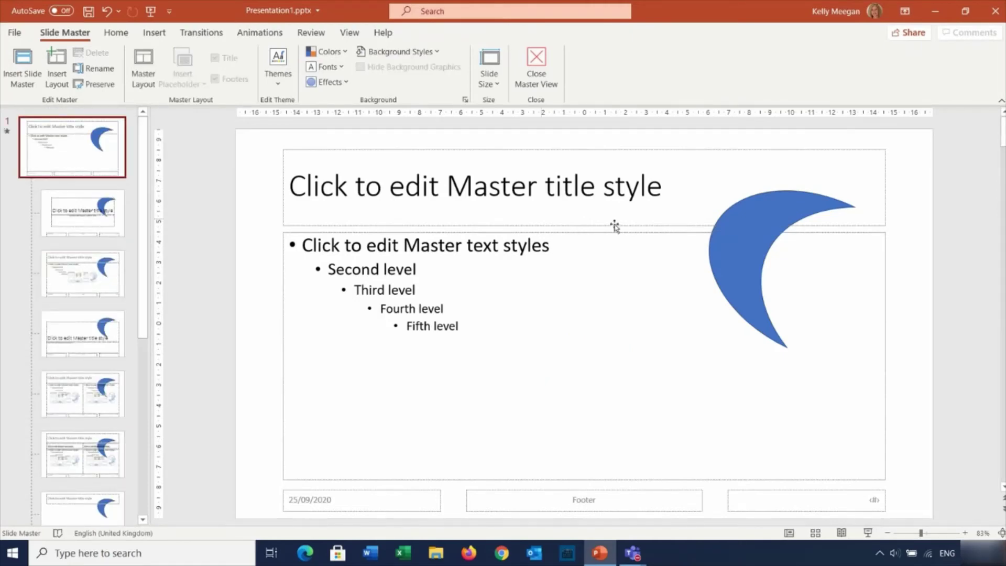
Shrink the moon back to a small size in the top-right corner
left_click(743, 236)
left_click_drag(858, 208, 910, 143)
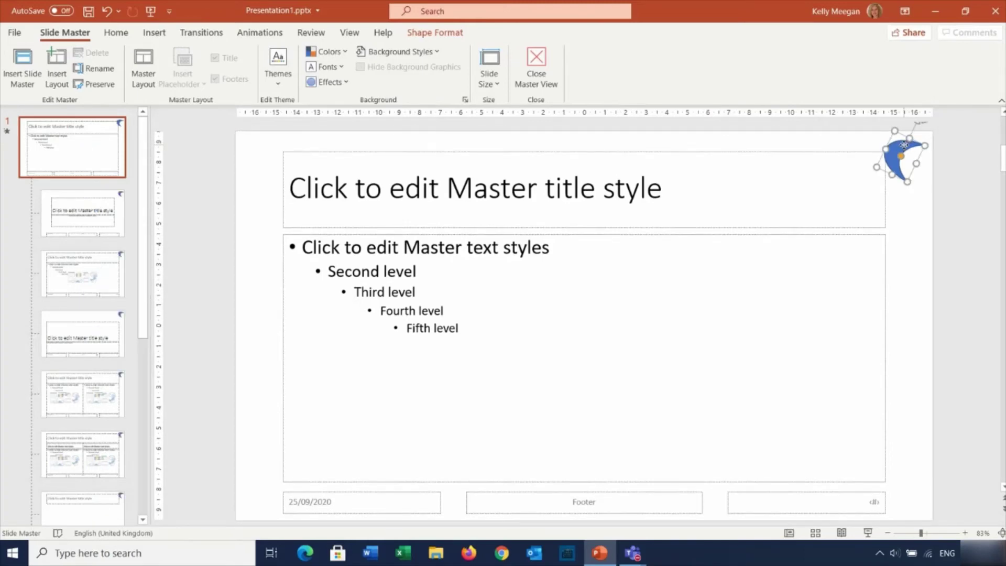
key("Escape")
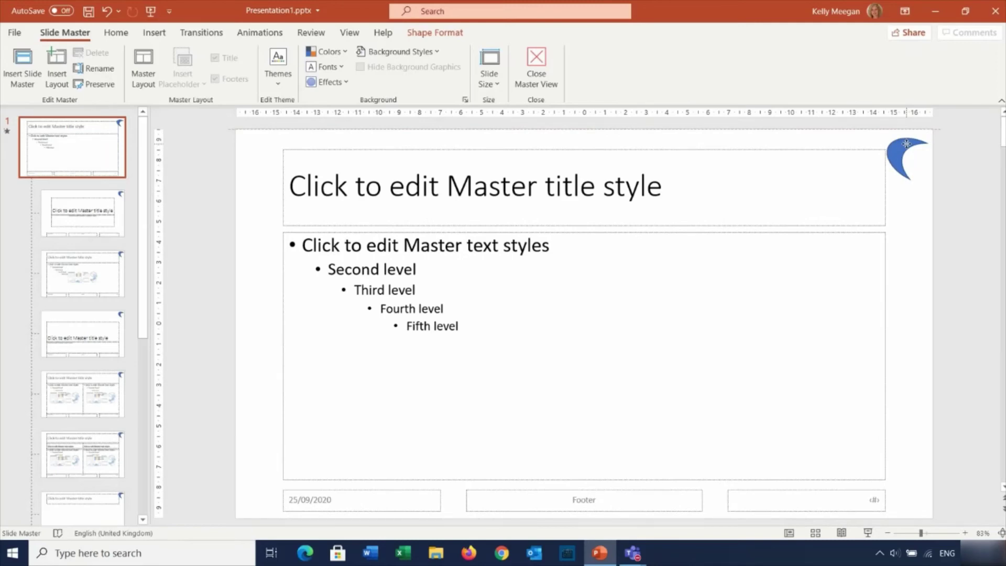
Reselect the moon and open the Theme Fonts list from the Fonts dropdown
left_click(908, 144)
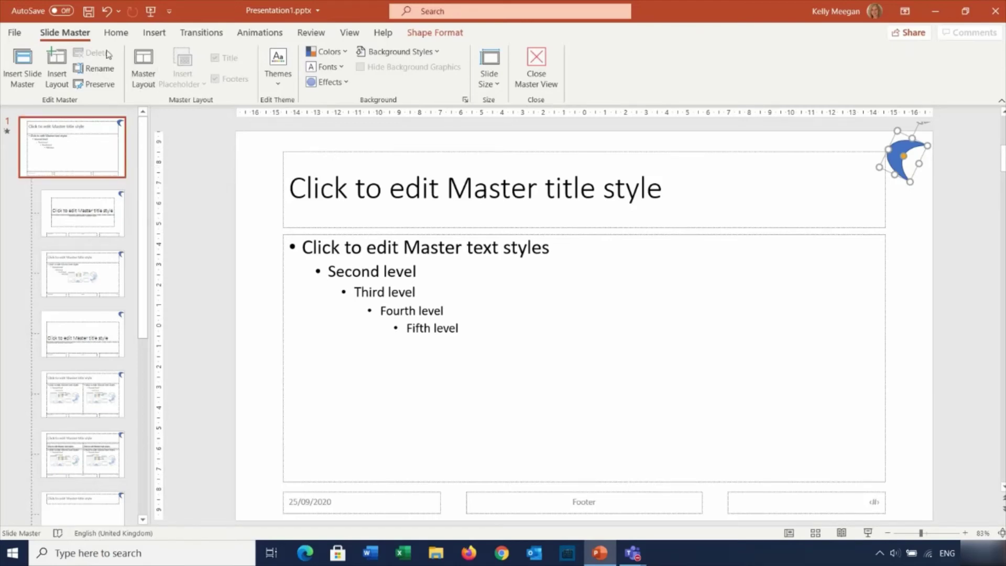
left_click(328, 68)
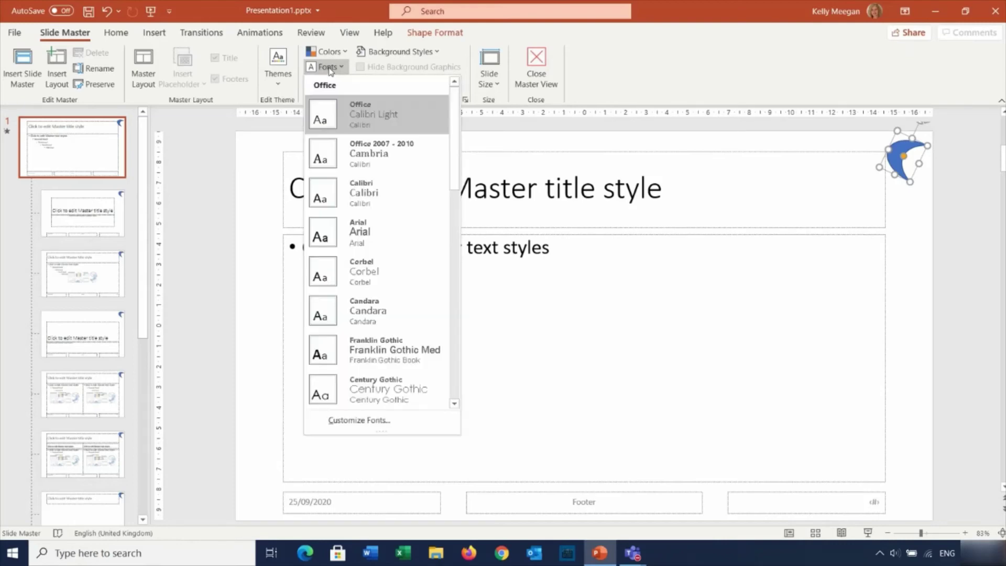
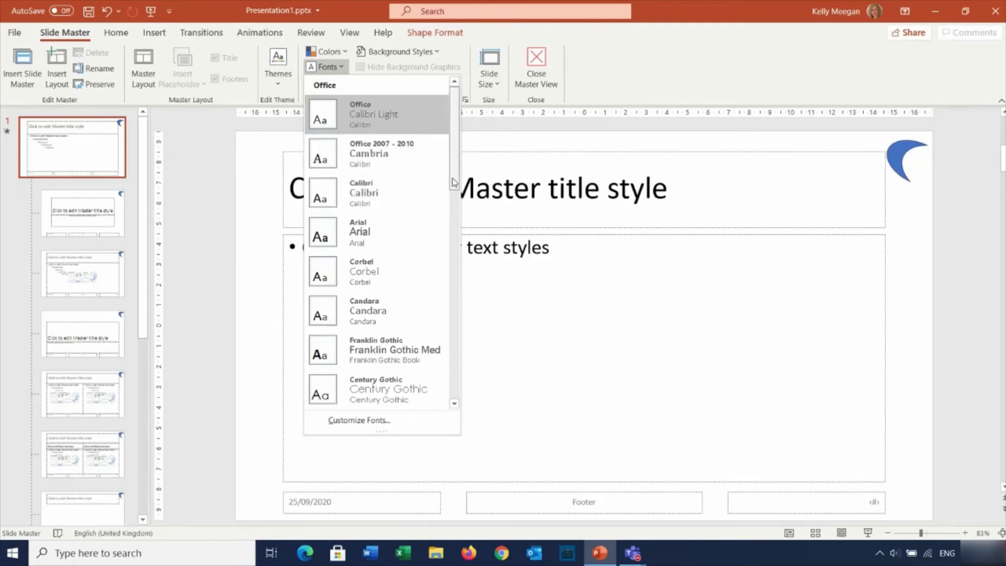
Scroll the theme Fonts list and apply Century Schoolbook to the slide master and layouts
left_click_drag(454, 193, 457, 219)
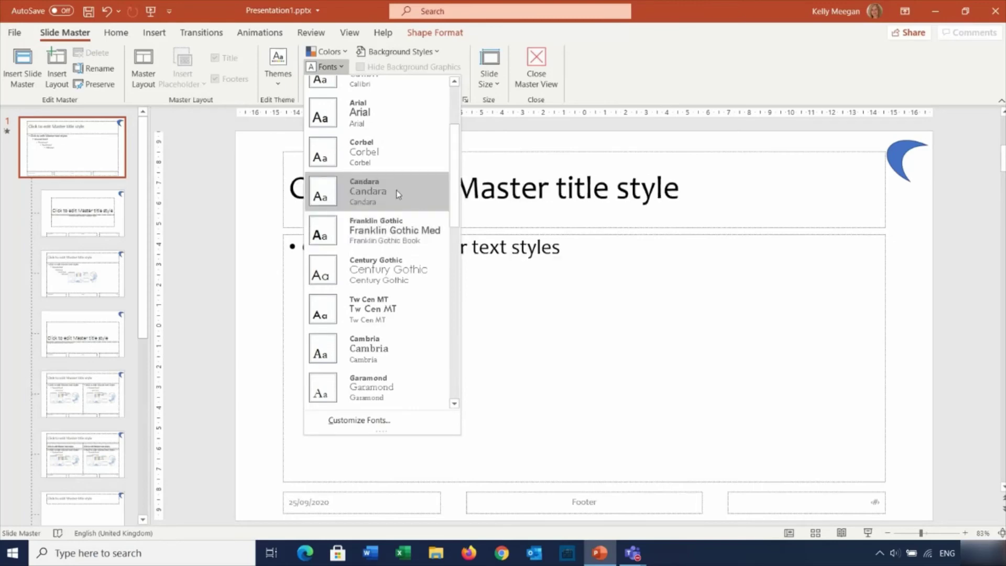
left_click_drag(454, 195, 458, 241)
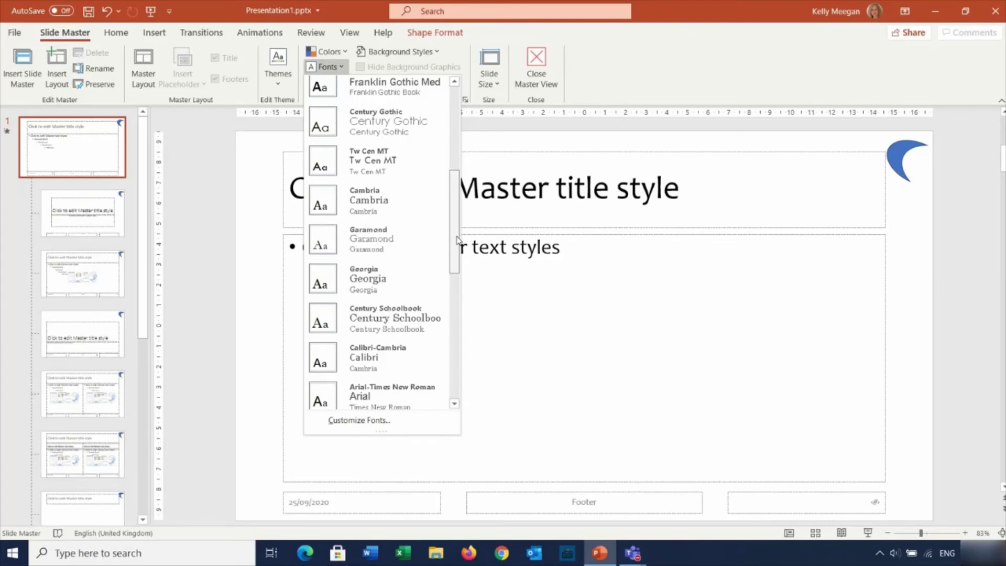
left_click_drag(457, 240, 456, 279)
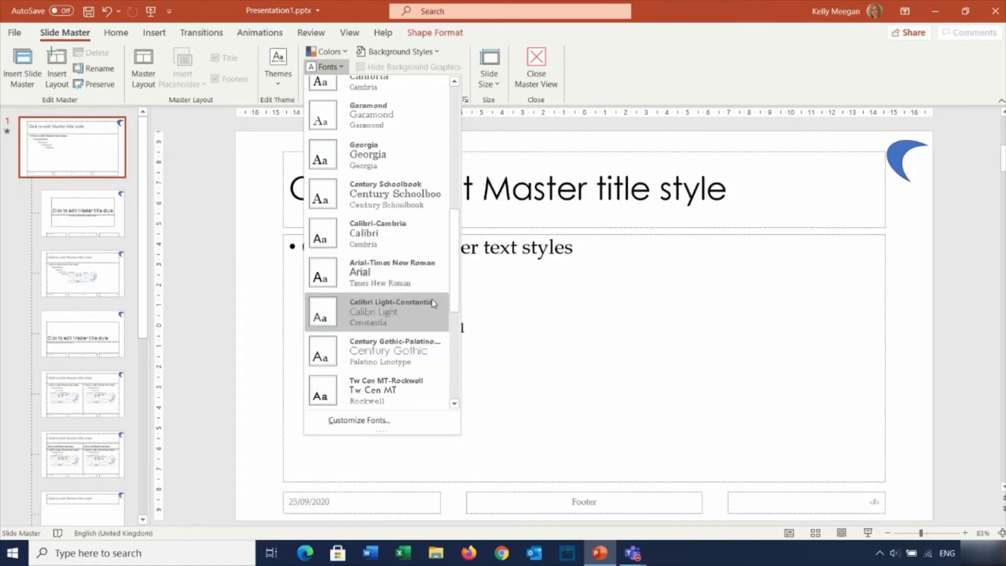
scroll(455, 267, "down", 5)
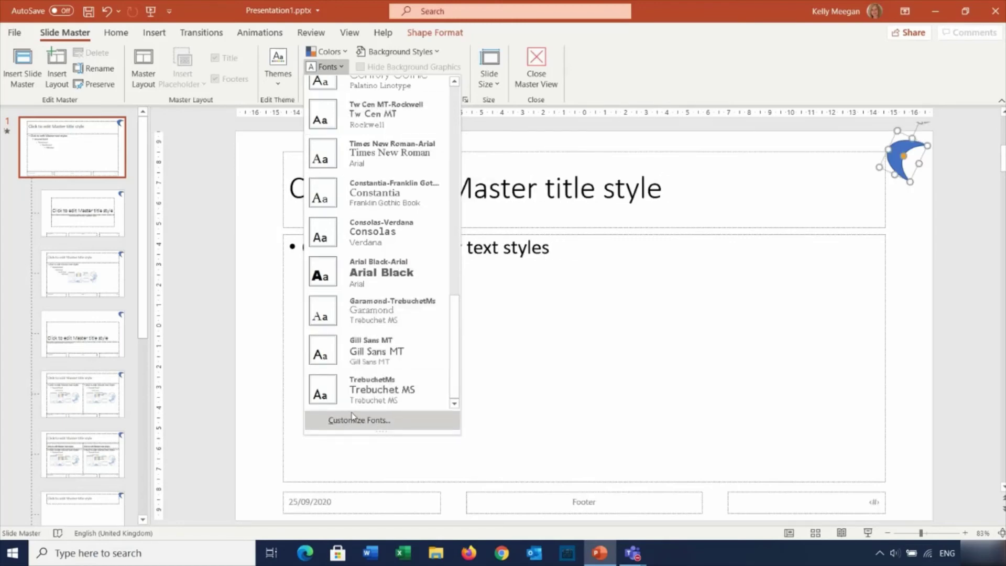
left_click_drag(456, 371, 462, 310)
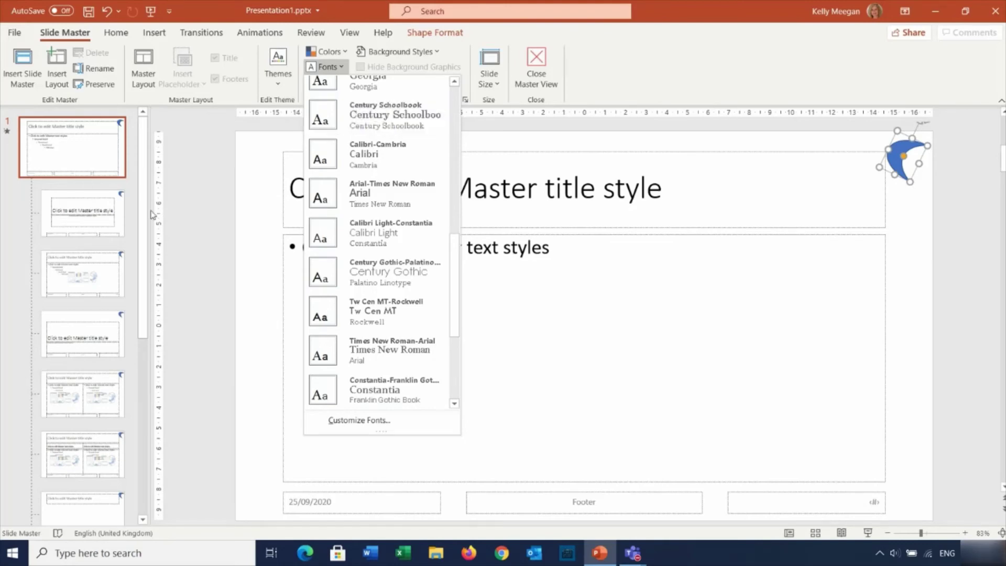
left_click(380, 115)
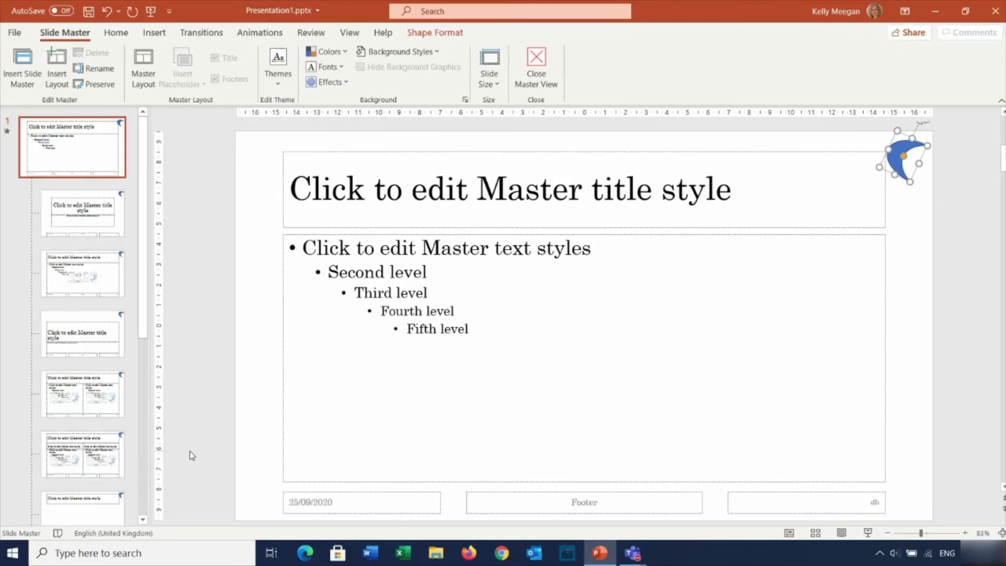
Close Master View and check slides 3, 2 and 1, ending on the PowerPoint Webinar title slide
left_click(531, 80)
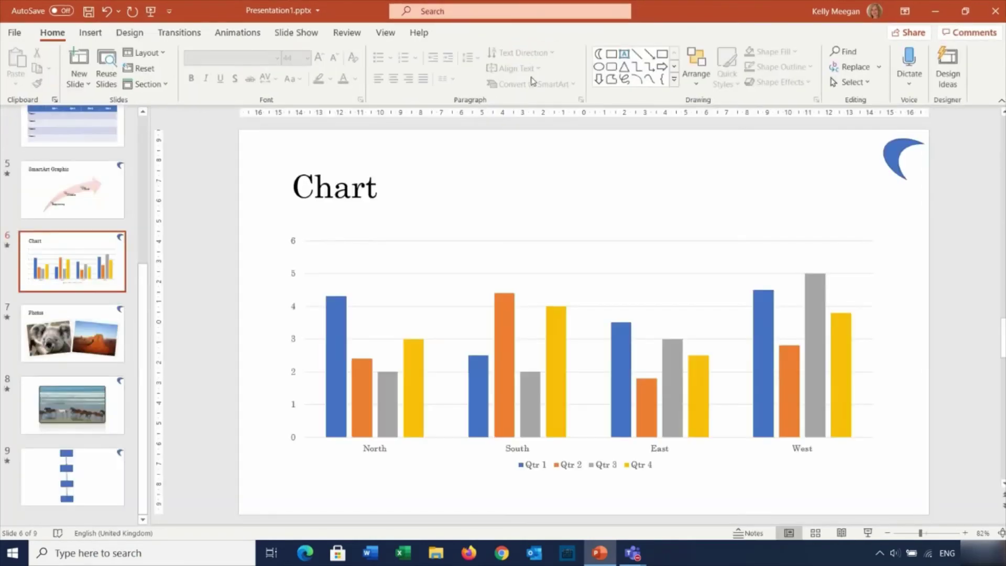
left_click_drag(144, 300, 166, 136)
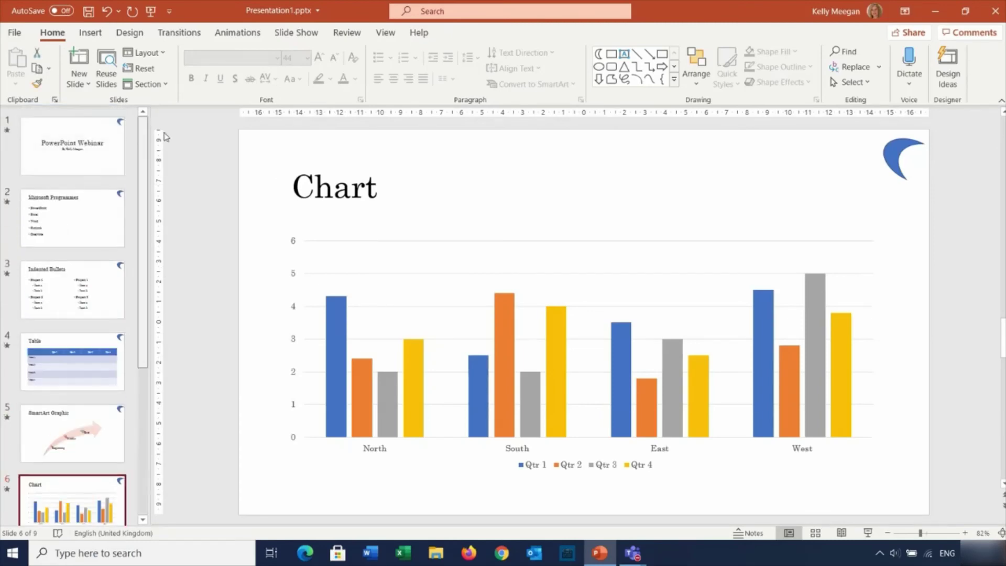
left_click(77, 279)
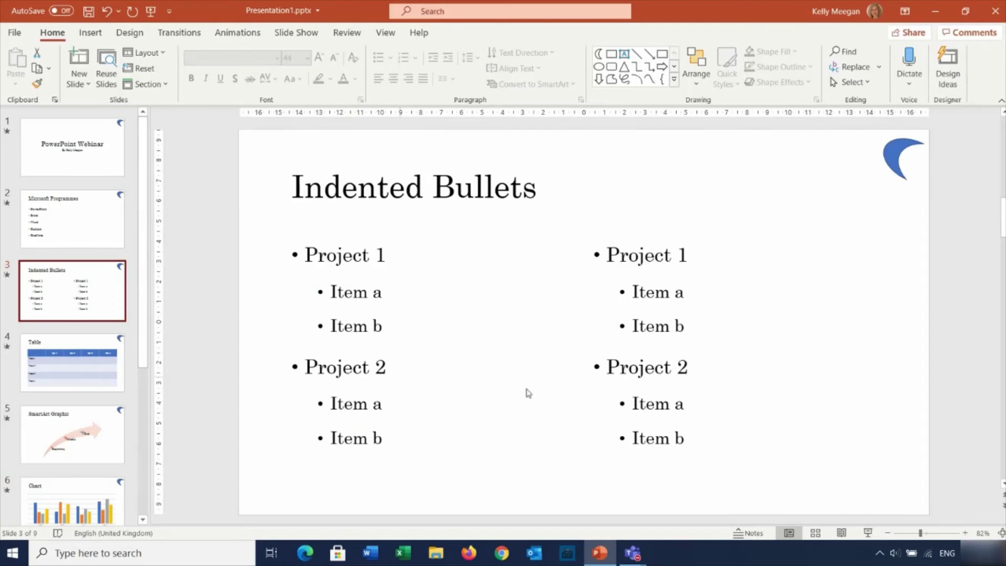
left_click(74, 207)
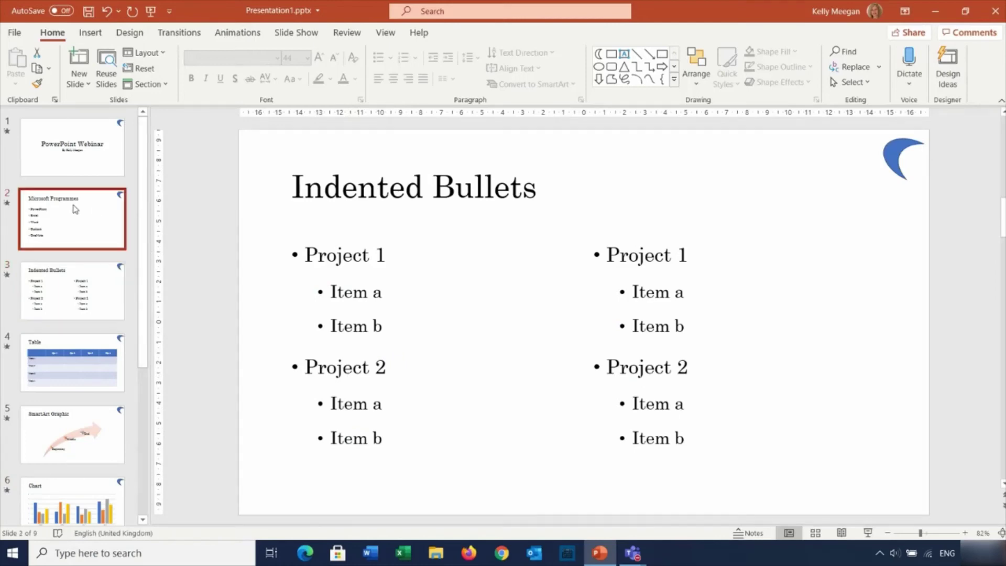
left_click(87, 160)
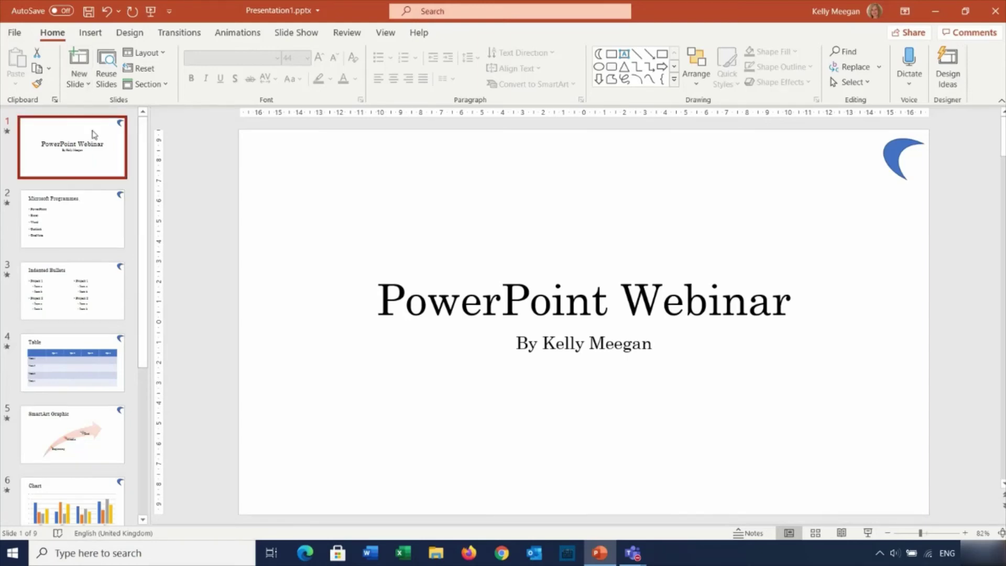
Add a Title and Content slide after the title slide, then delete it again
left_click(78, 85)
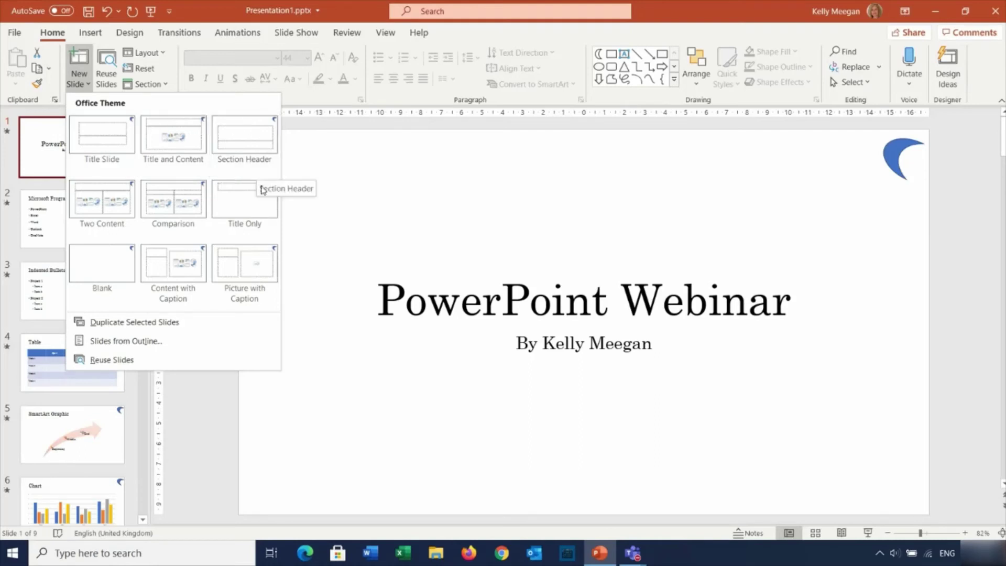
left_click(194, 133)
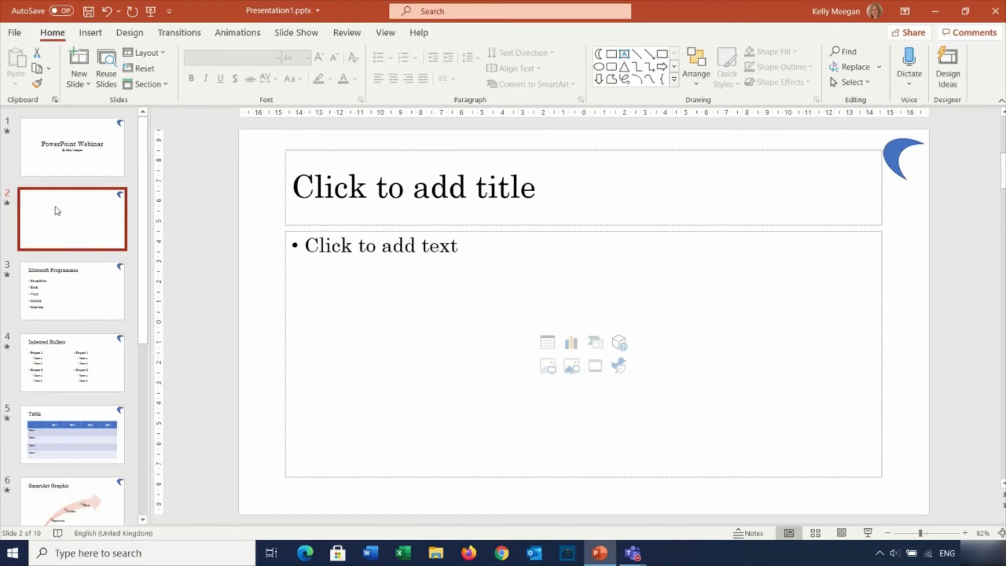
key("Delete")
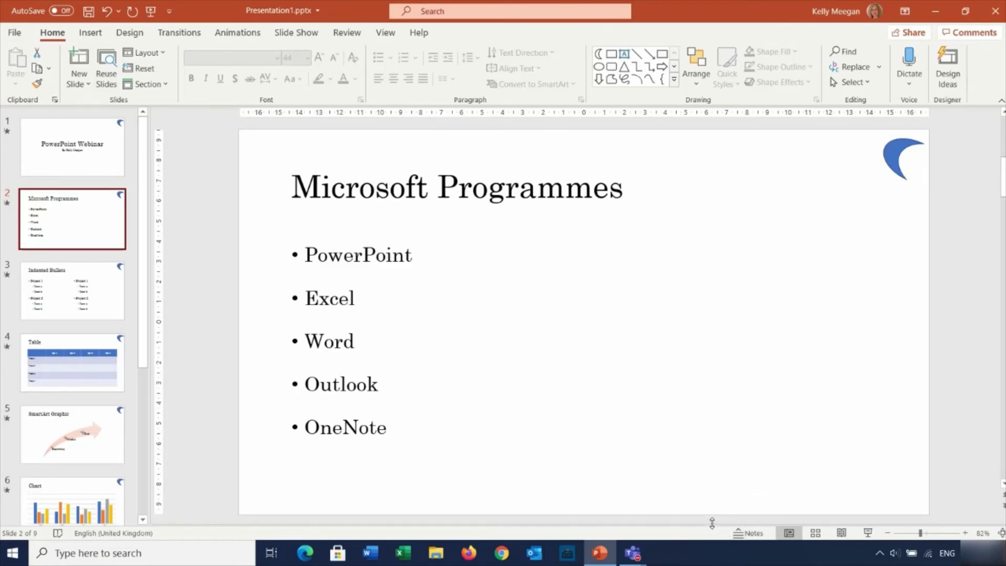
Show the notes pane and enlarge it well below the Microsoft Programmes slide
left_click(752, 533)
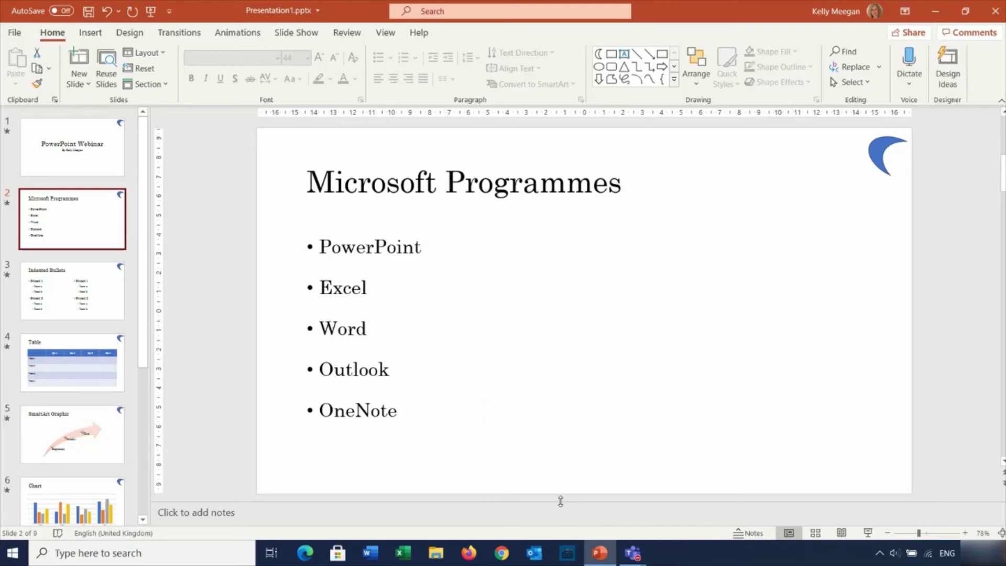
left_click_drag(560, 501, 579, 247)
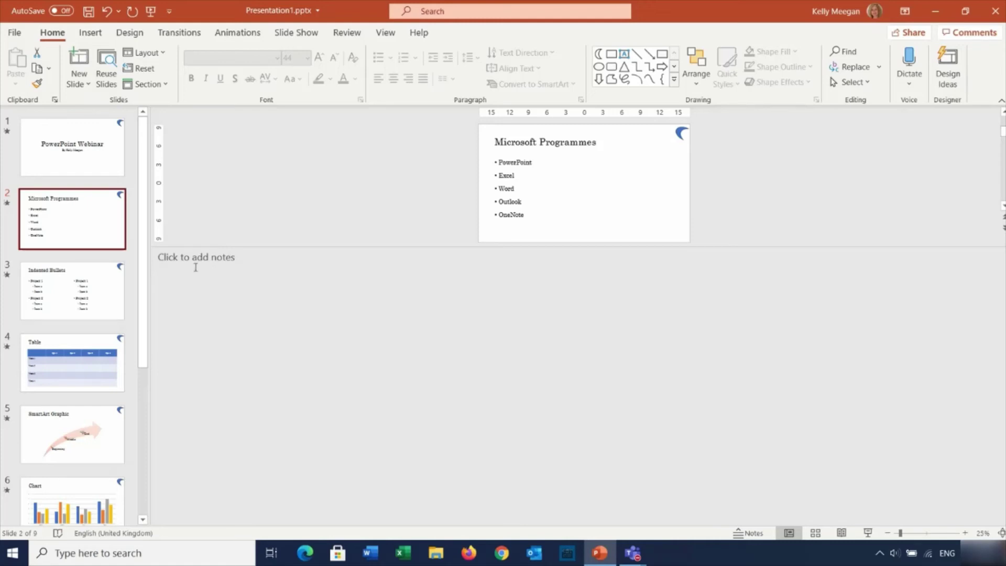
Type the notes 'Don't forget the story about the Excel chart going wrong' and 'Remember about Outlook email'
left_click(212, 264)
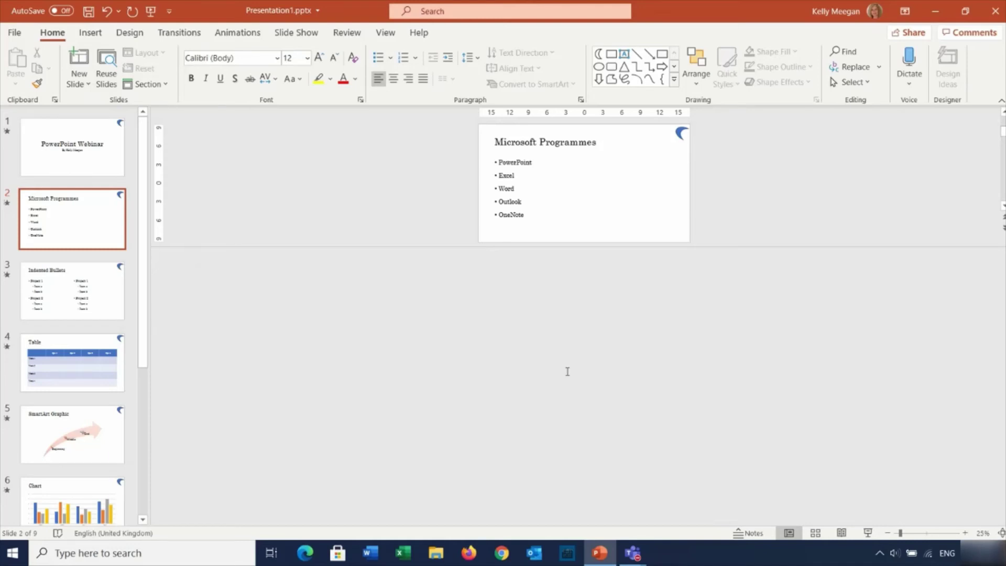
type("Don't fr")
key("BackSpace")
type("orget the story about t")
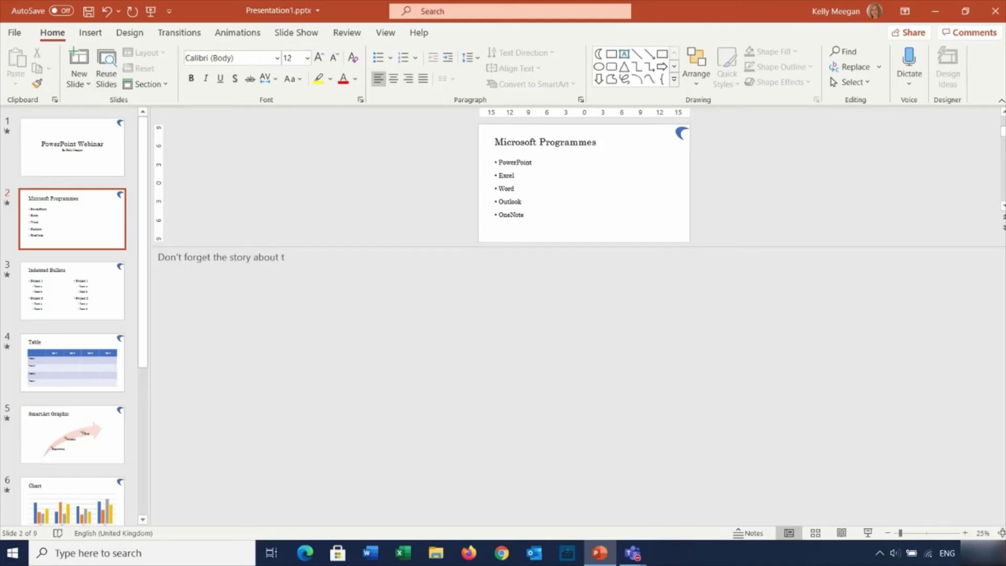
type("he Excel chart going w")
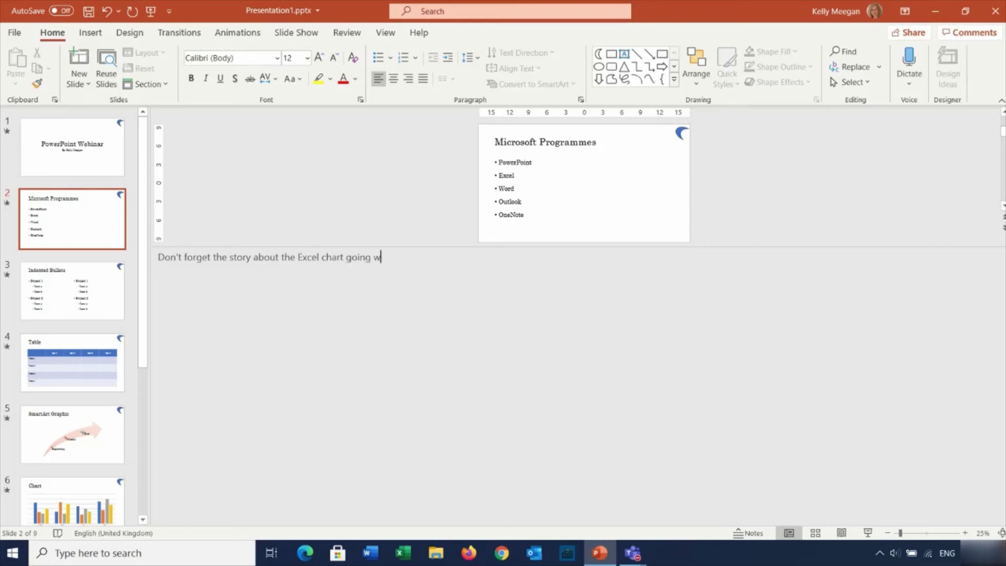
type("rong")
key("Return")
type("Remember about Ou")
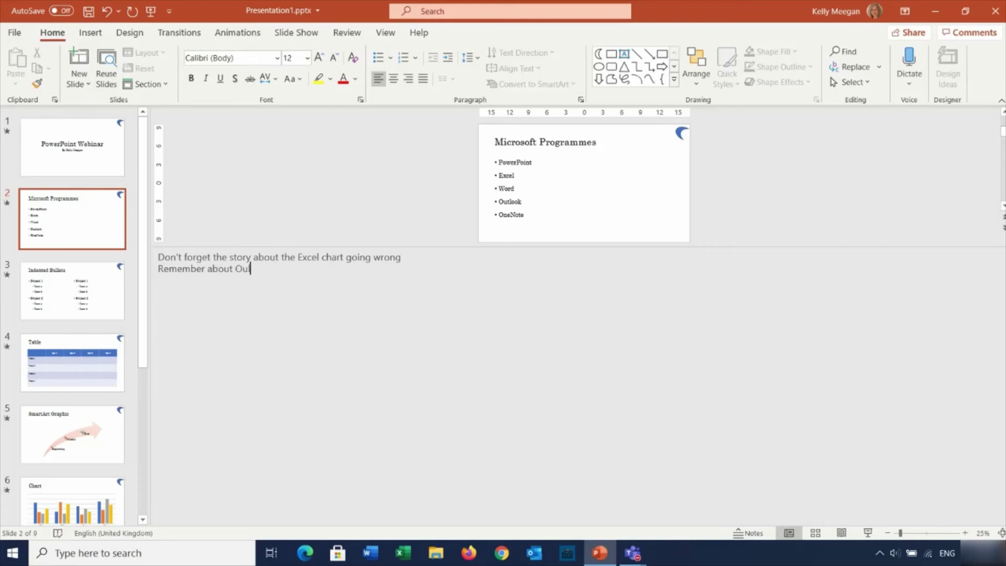
type("tlook email")
Bullet both notes lines, then shrink the notes pane to give the slide more room
left_click_drag(158, 256, 206, 269)
left_click(382, 63)
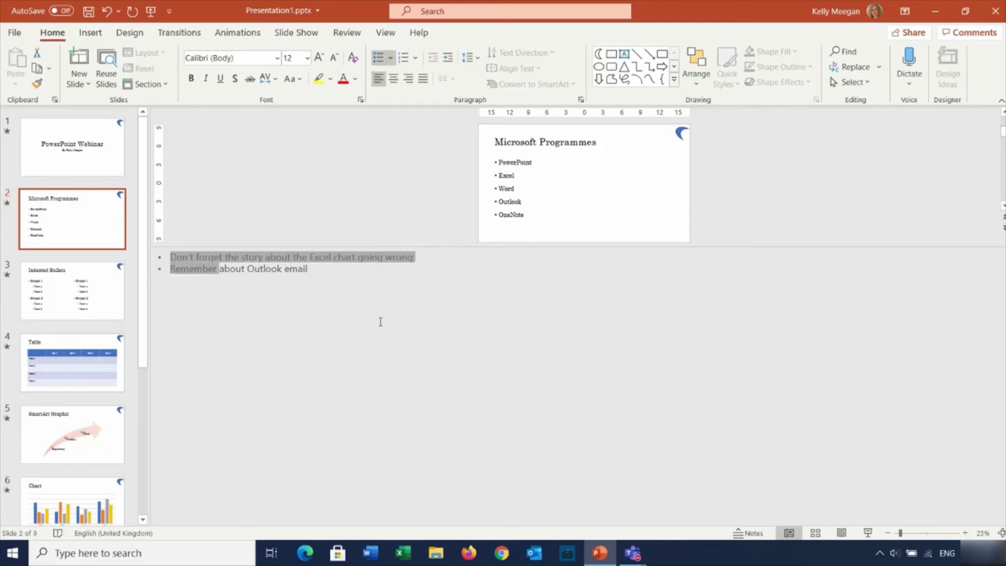
left_click(385, 304)
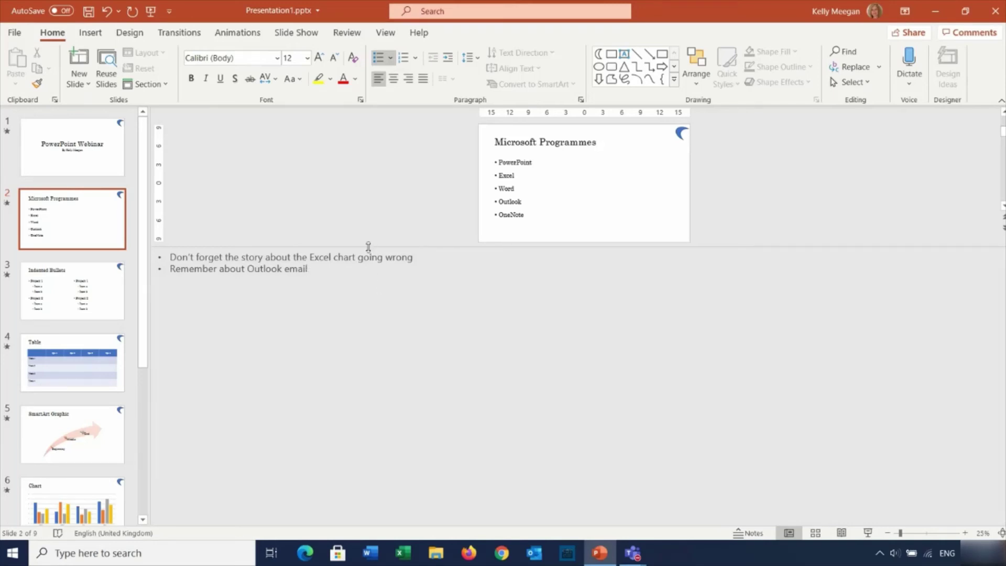
left_click_drag(368, 247, 388, 347)
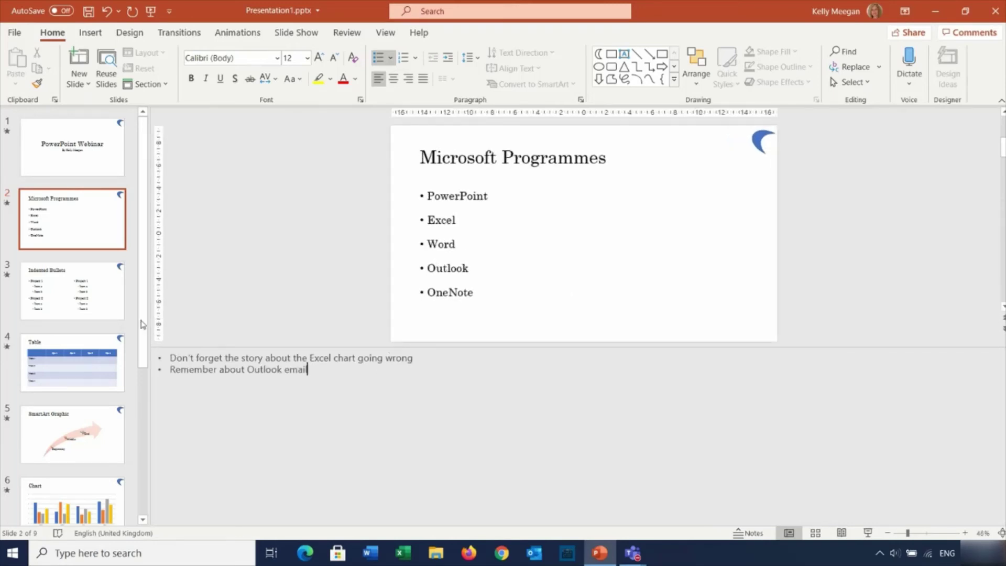
On the Indented Bullets slide, add the note 'Speak about the problems on Project 2'
left_click(76, 292)
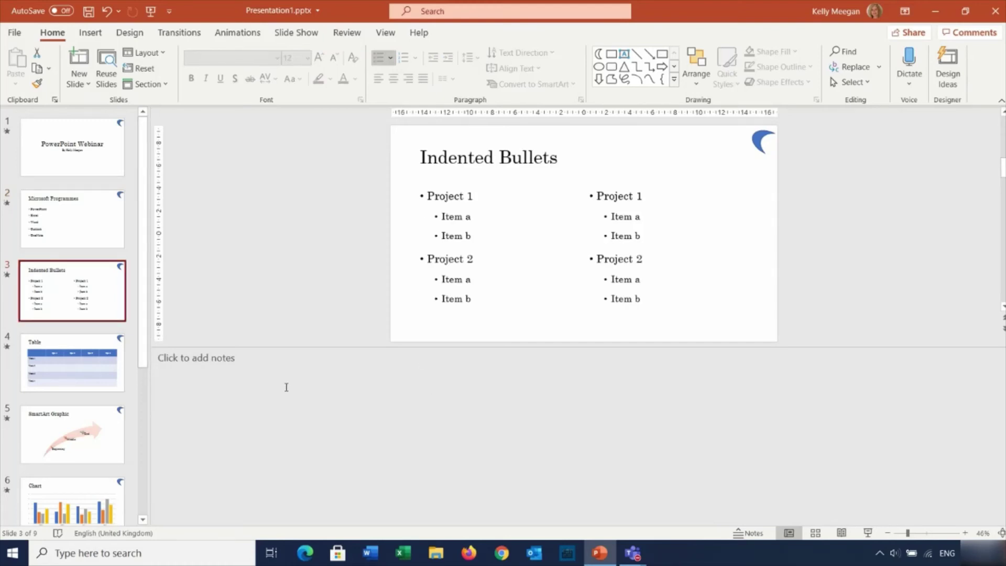
left_click(286, 366)
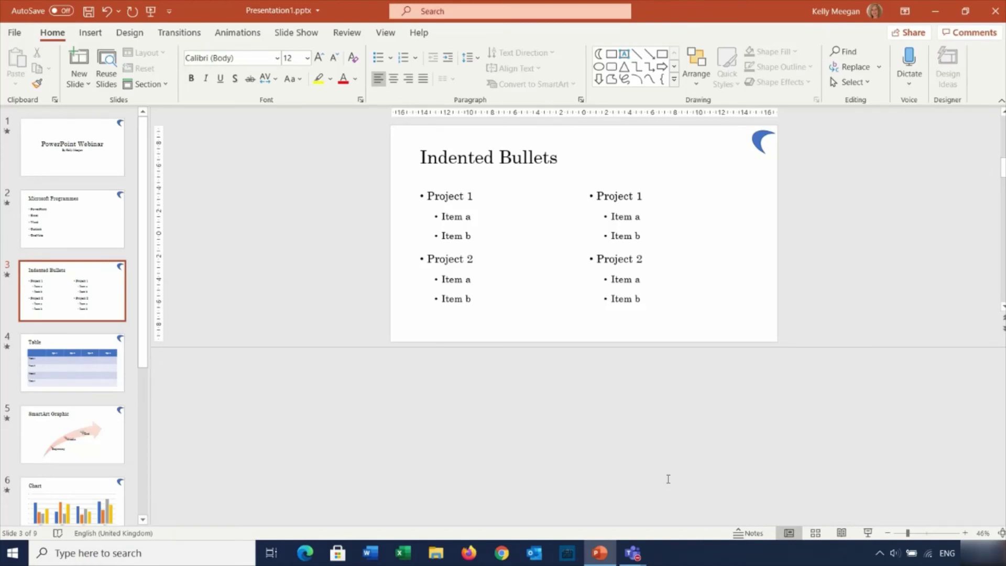
type("Speak about the problems o")
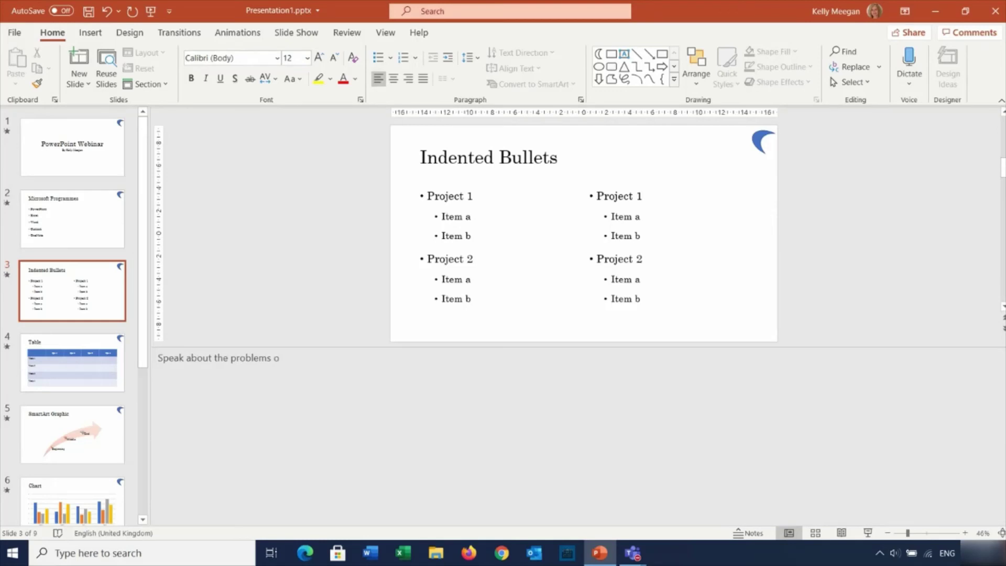
type("n Project 2")
Review the Table, SmartArt Graphic and Chart slides, shrink the notes strip, and return to slide 1
left_click(95, 372)
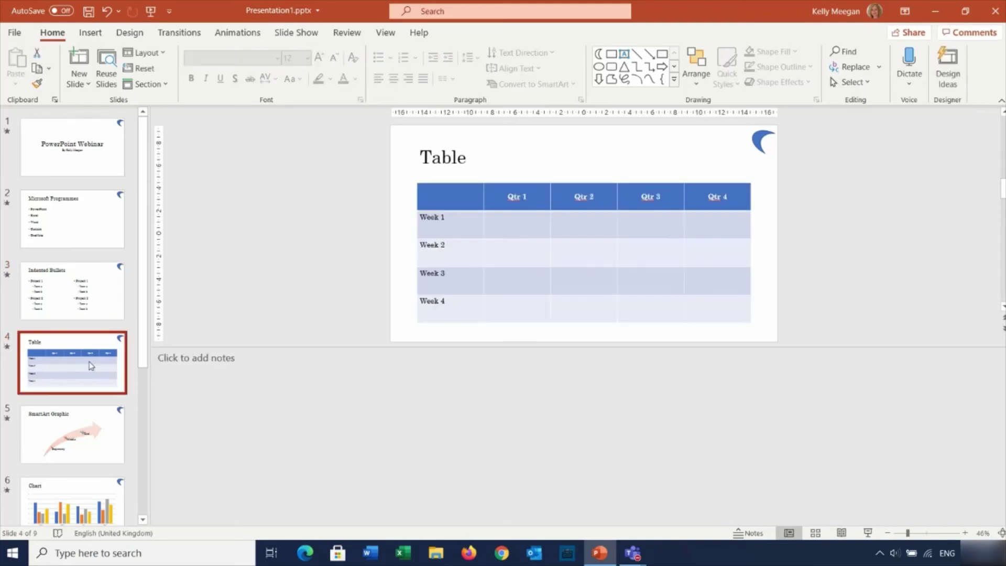
left_click(98, 432)
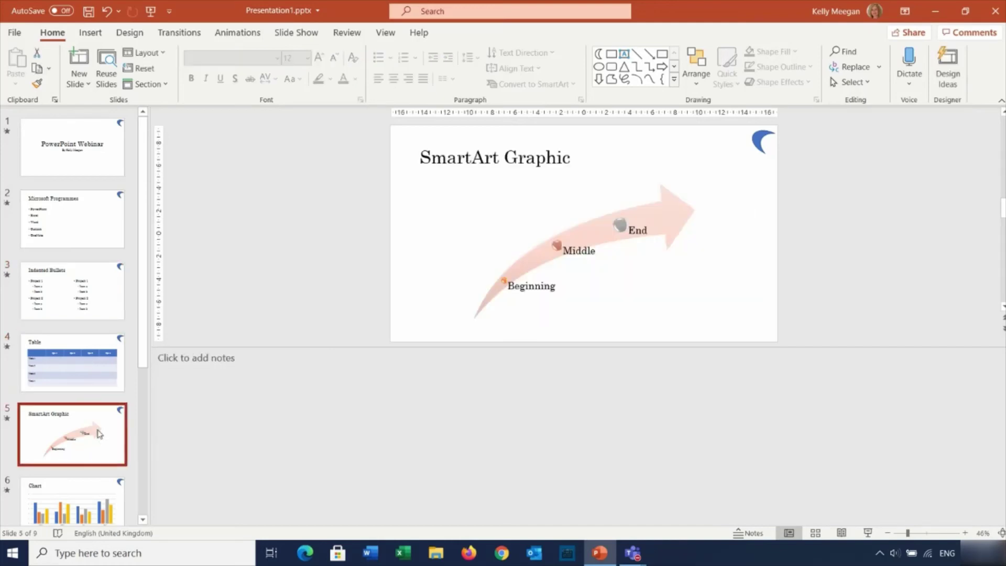
left_click_drag(144, 339, 144, 430)
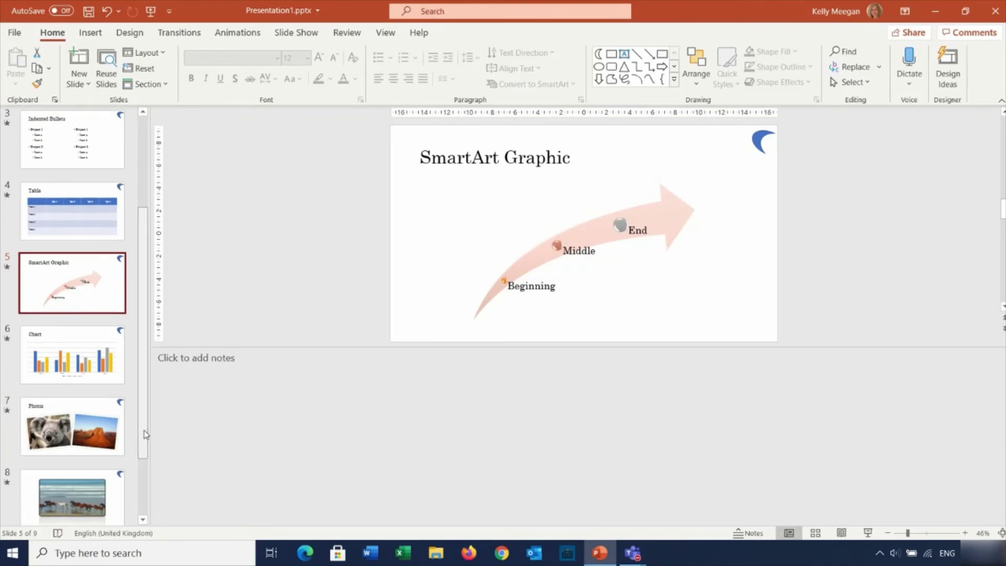
left_click(53, 360)
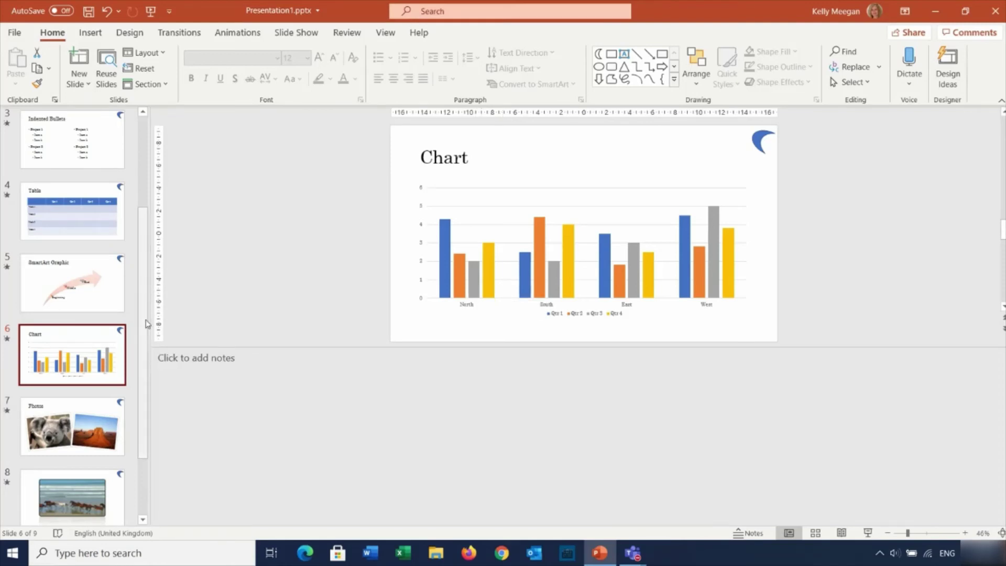
left_click_drag(141, 315, 144, 221)
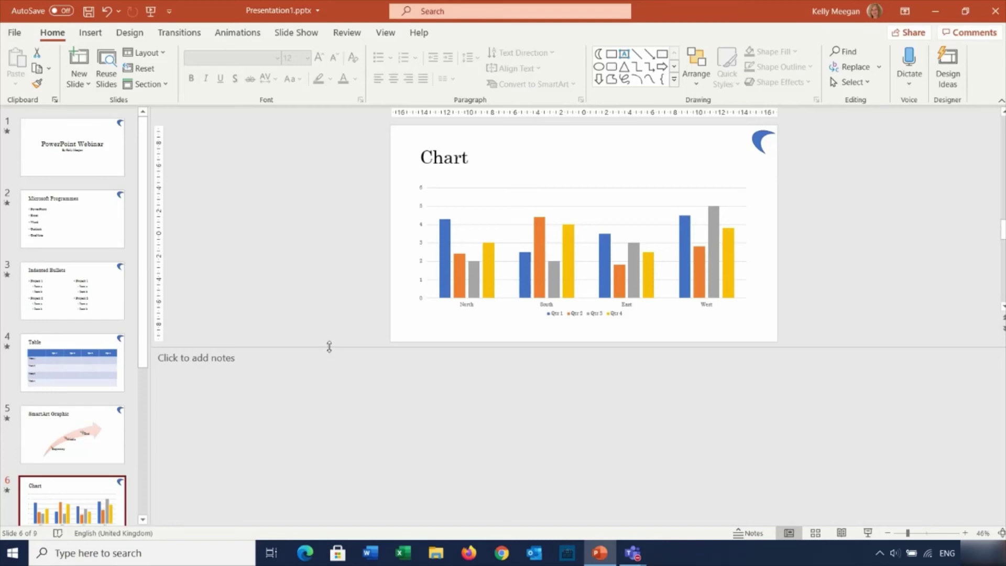
left_click_drag(329, 347, 318, 503)
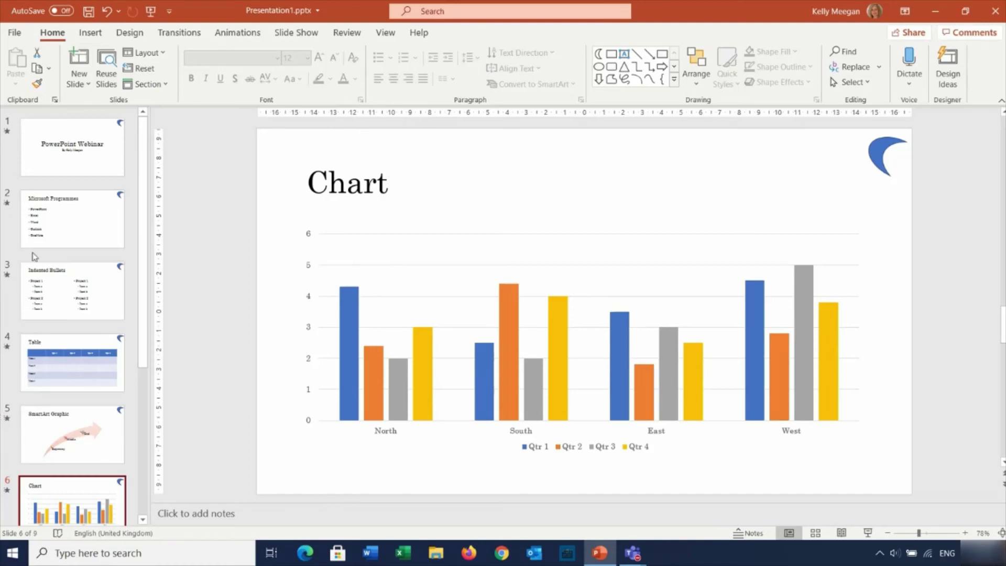
left_click(86, 168)
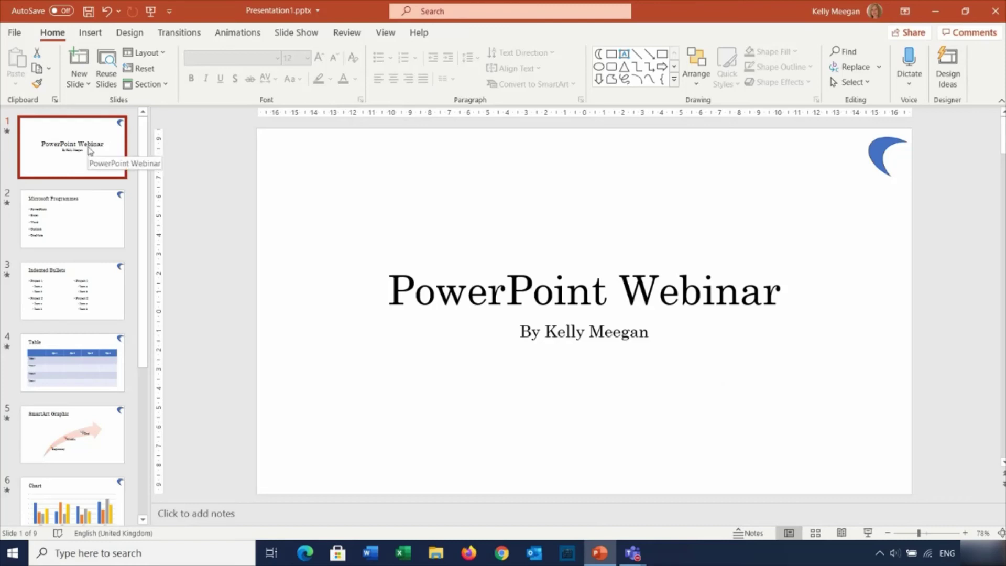
Start the slide show from the title slide and display its more-options menu
left_click(866, 534)
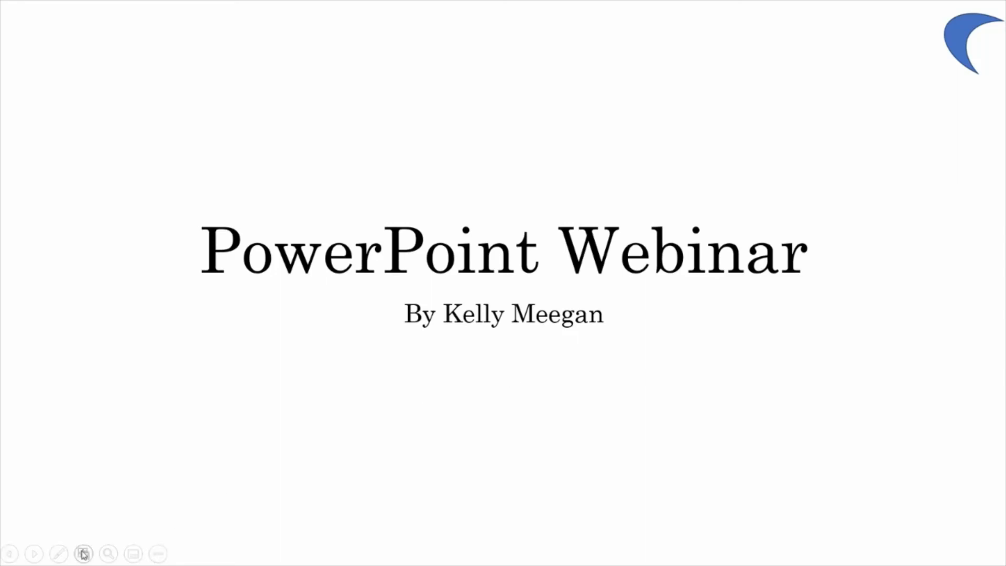
left_click(159, 554)
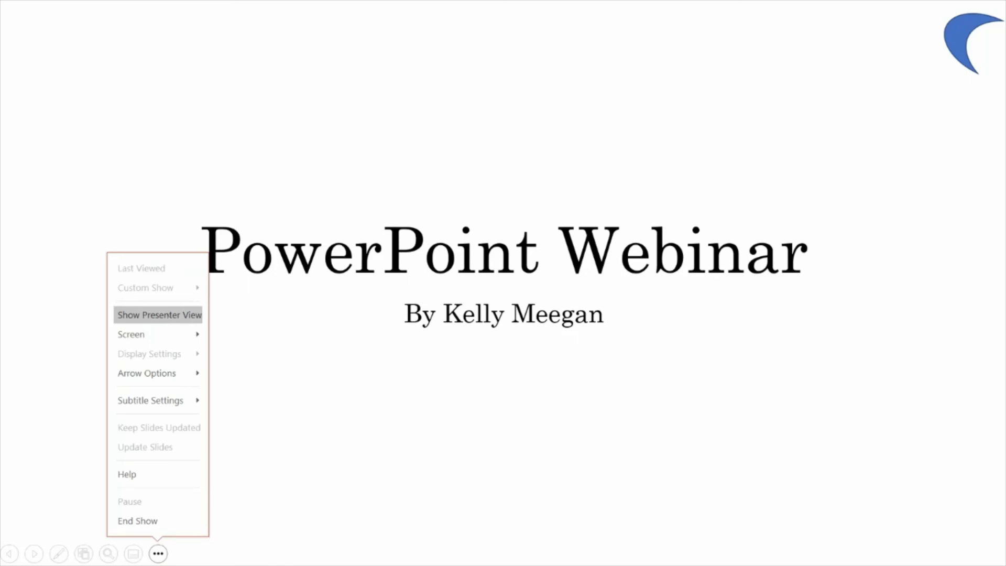
Switch to Presenter View and advance to slide 2, Microsoft Programmes
left_click(166, 316)
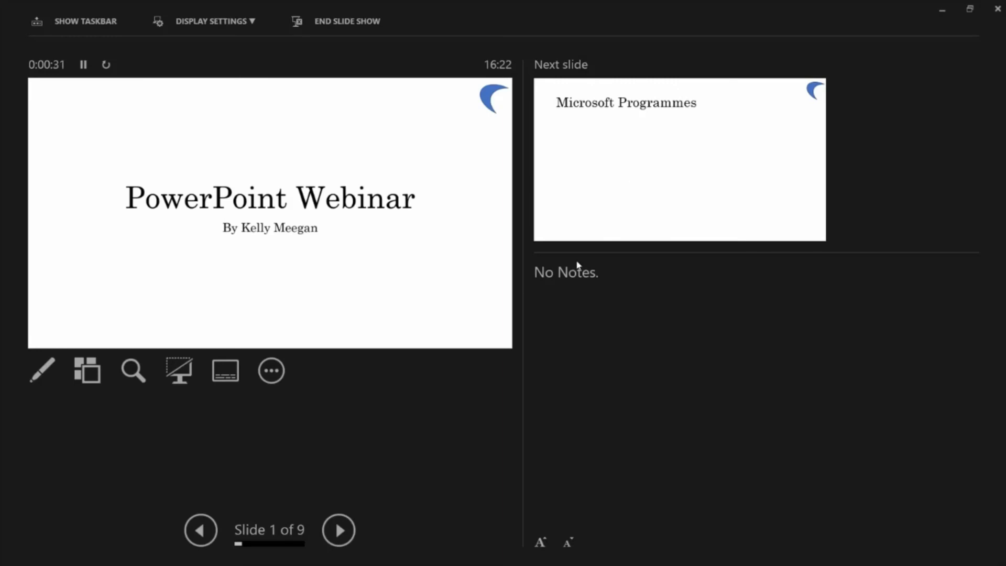
left_click(339, 532)
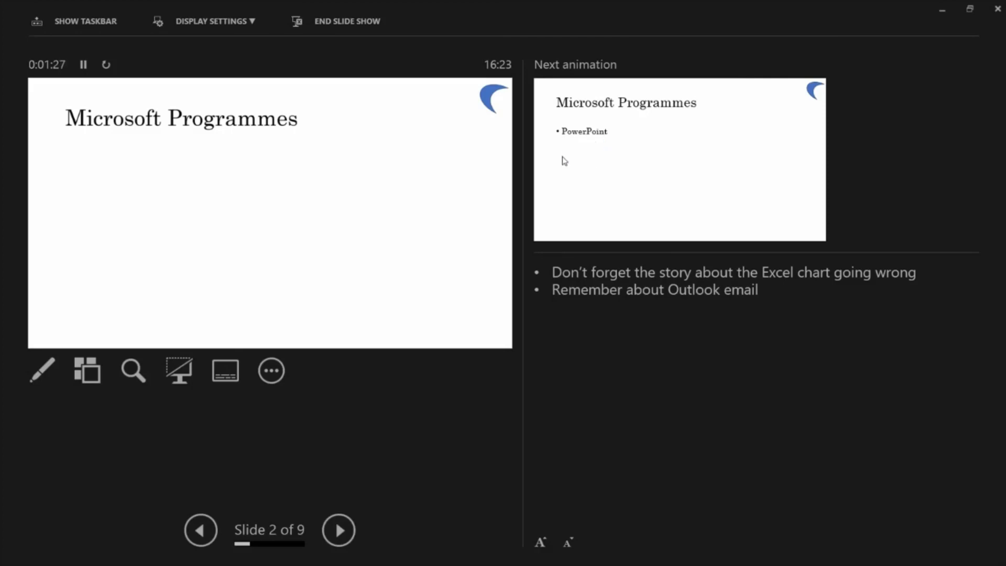
Reveal the PowerPoint, Excel, Word, Outlook and OneNote bullets on slide 2
left_click(339, 539)
left_click(339, 540)
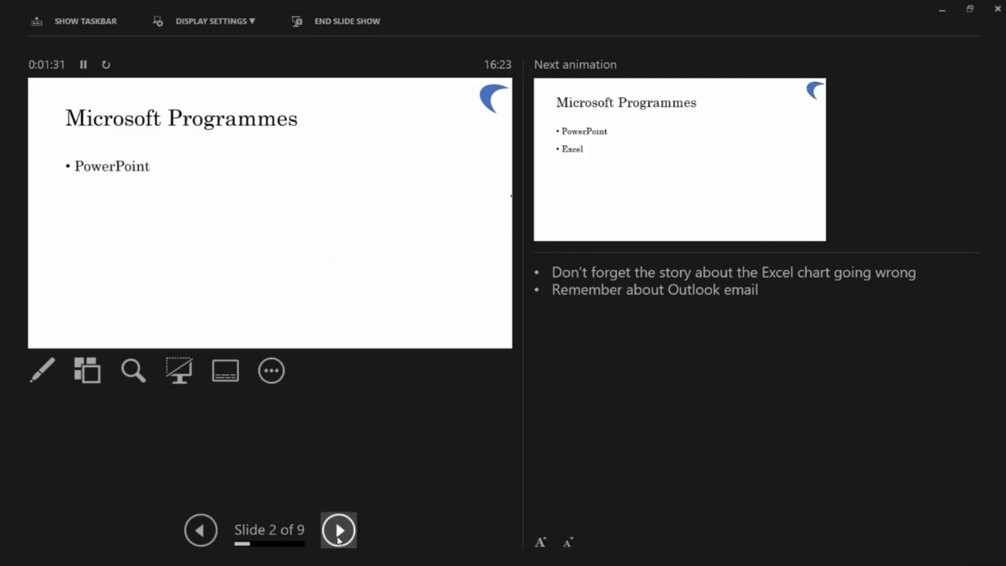
left_click(339, 540)
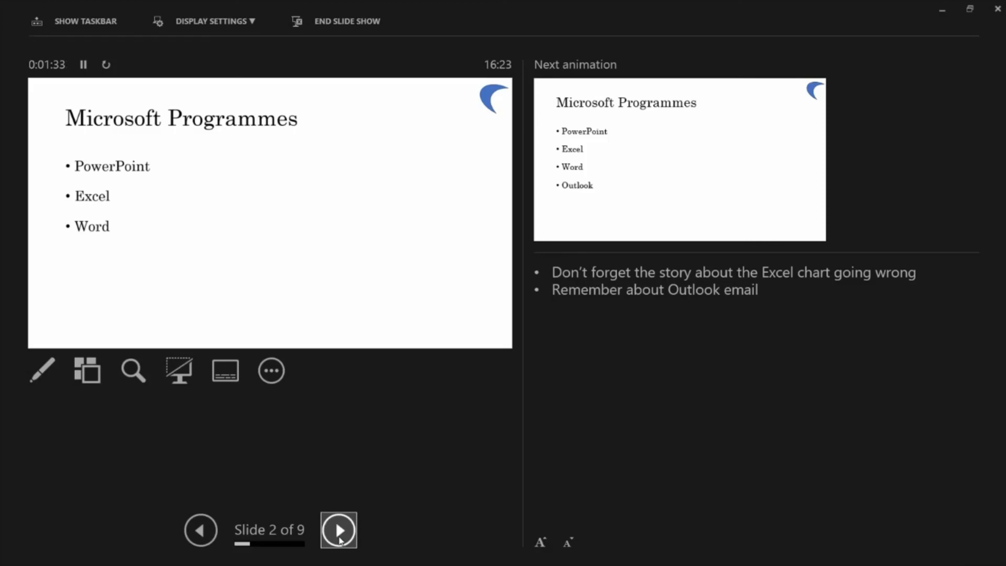
left_click(339, 540)
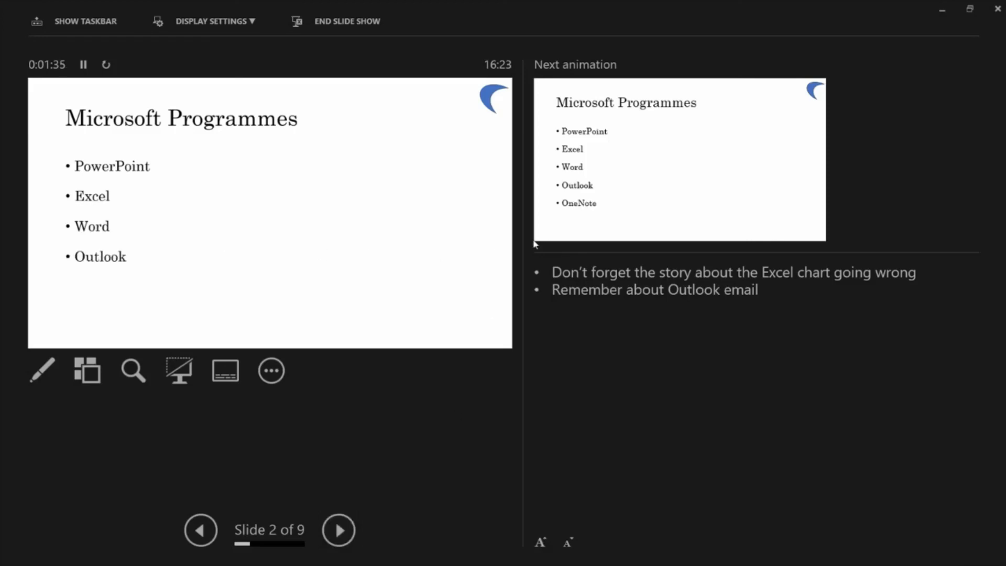
left_click(340, 534)
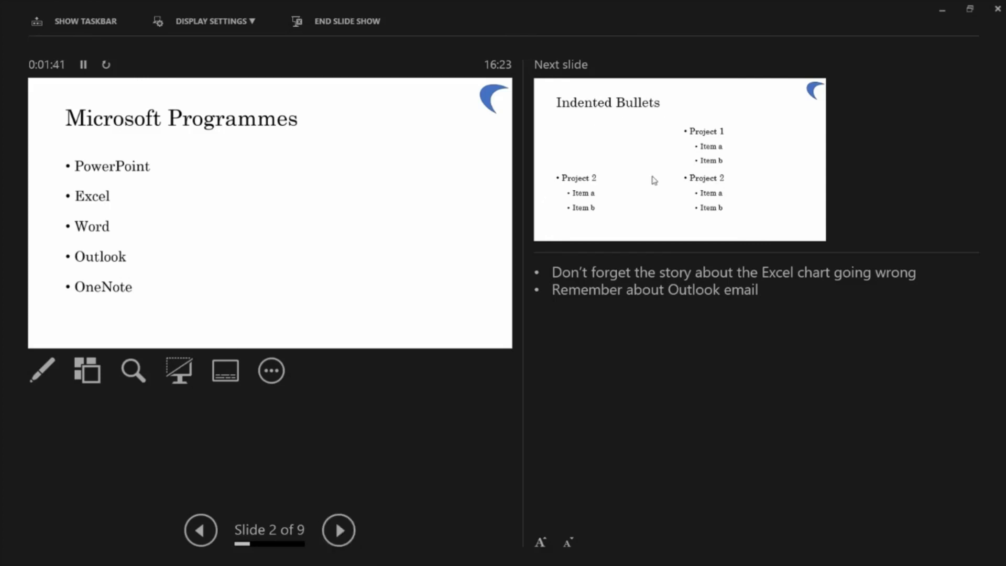
Advance to the Indented Bullets slide and reveal Project 1 with Items a and b
left_click(340, 531)
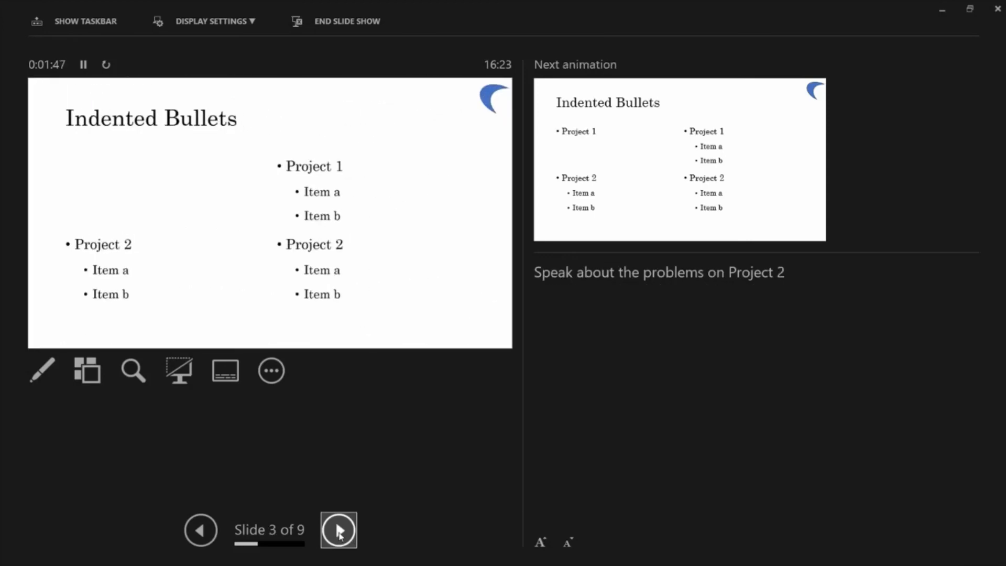
left_click(339, 532)
left_click(340, 532)
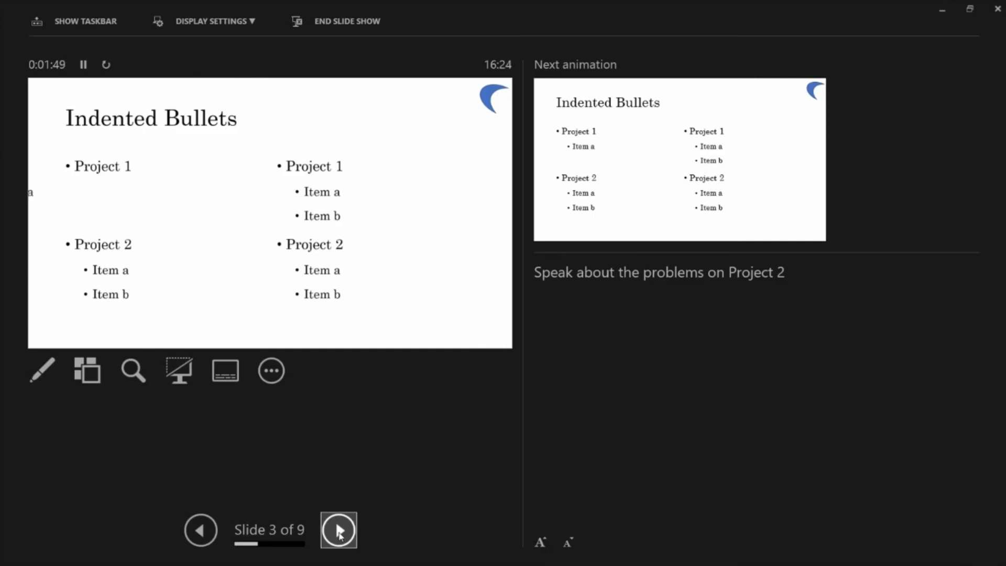
left_click(340, 531)
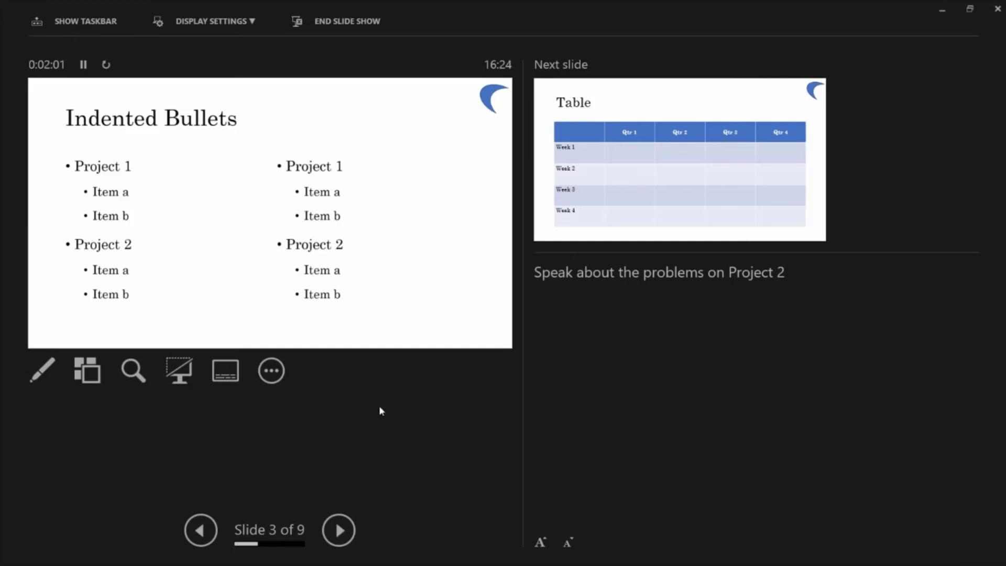
Try the laser pointer, underline Project 1 in red pen ink, then erase the underline
left_click(39, 375)
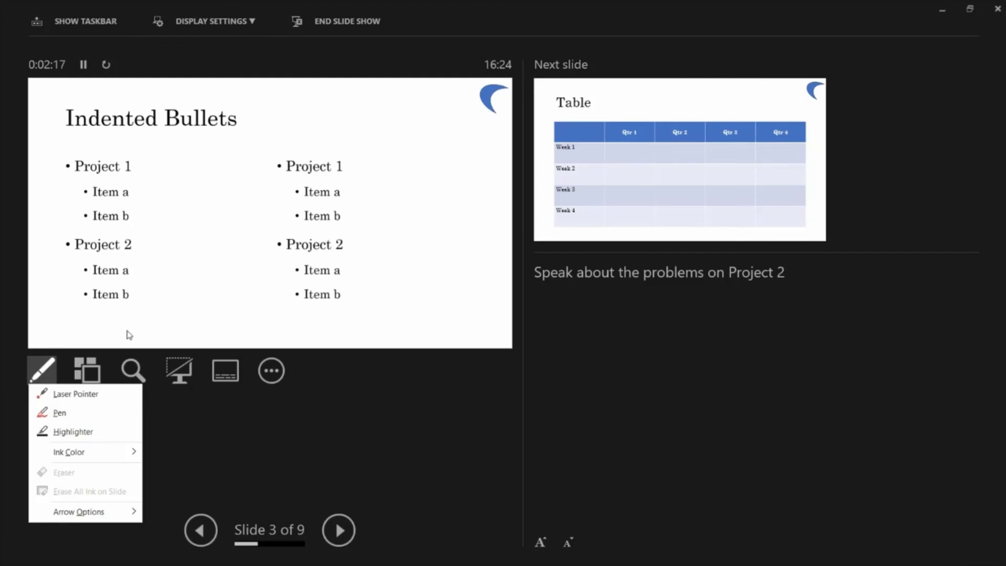
left_click(77, 395)
left_click(60, 413)
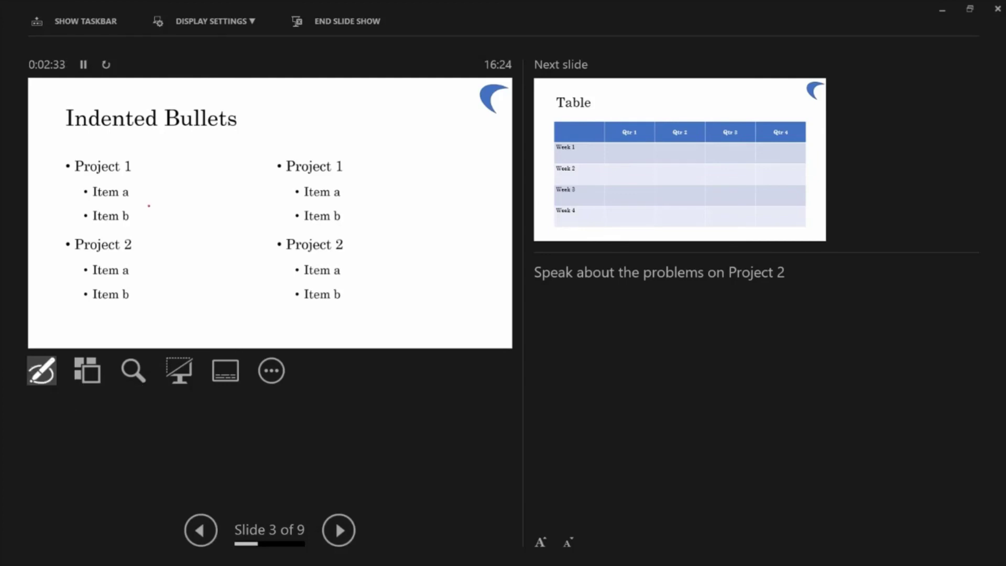
left_click_drag(102, 180, 222, 179)
left_click(39, 381)
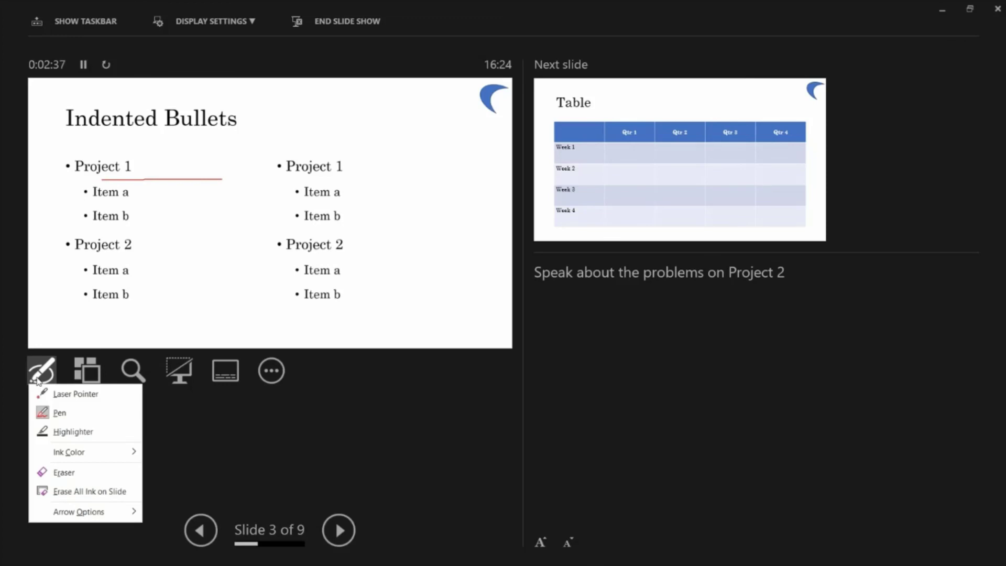
left_click(64, 473)
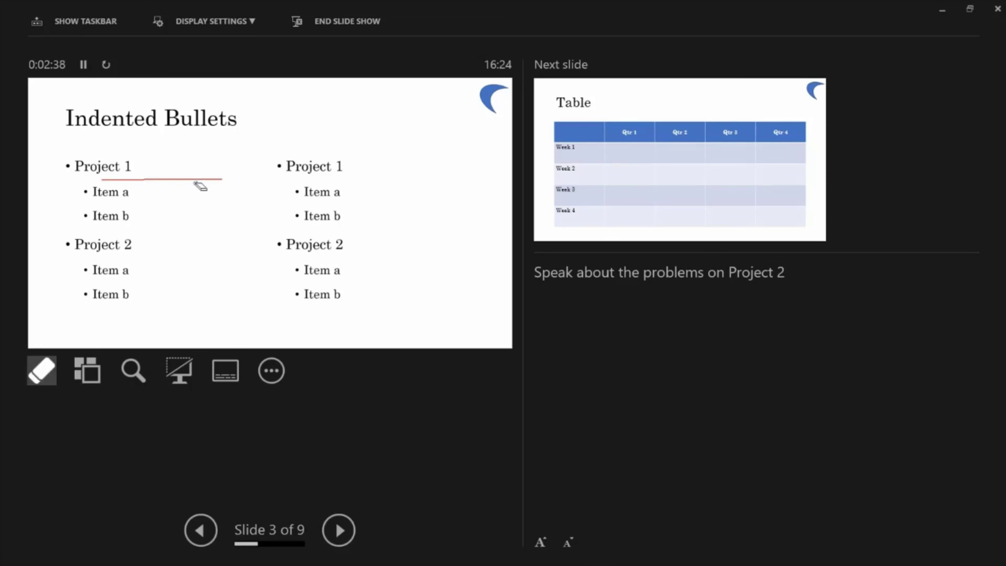
left_click(161, 180)
Set the arrow visibility option to Automatic
left_click(37, 375)
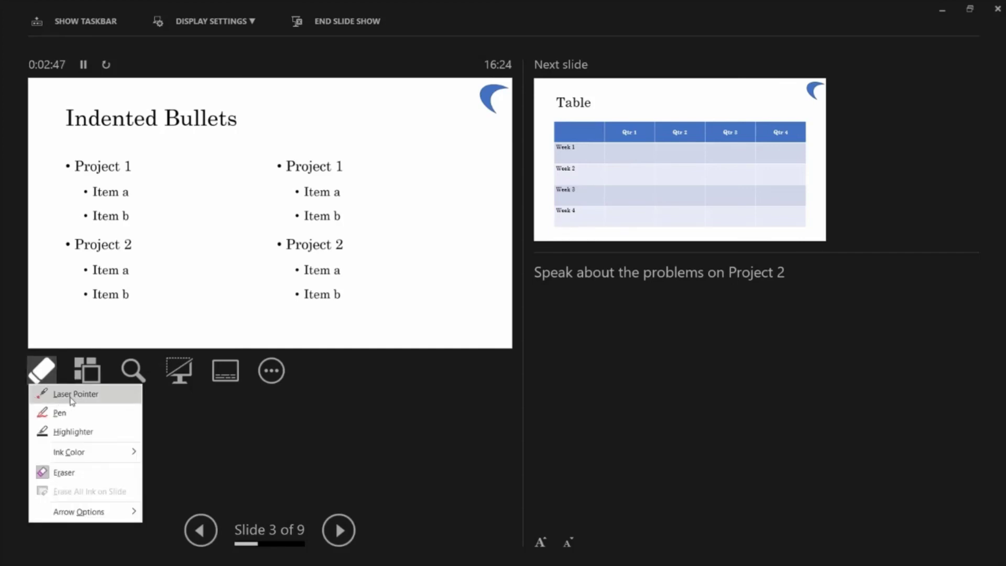
mouse_move(80, 519)
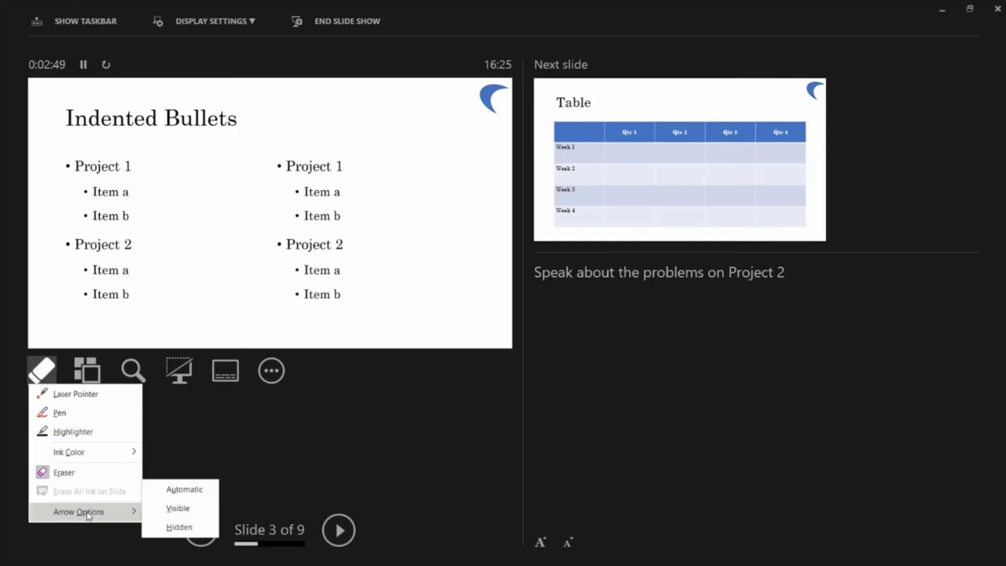
left_click(168, 491)
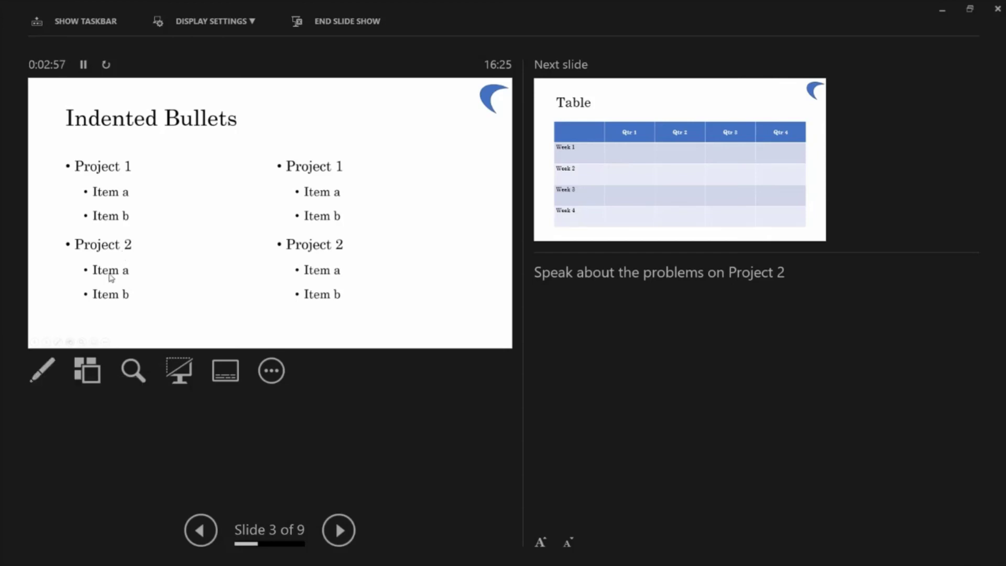
left_click(87, 375)
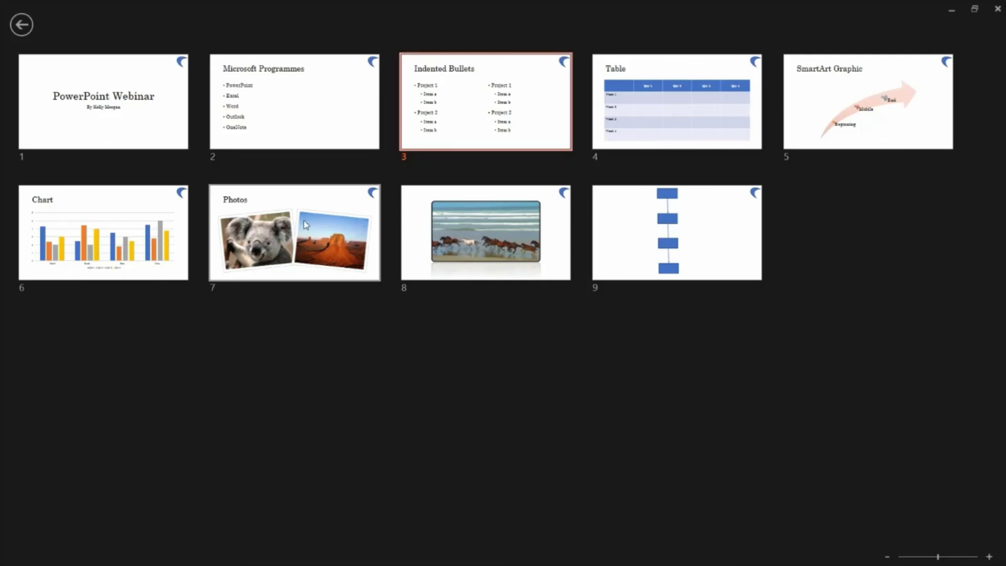
left_click(20, 25)
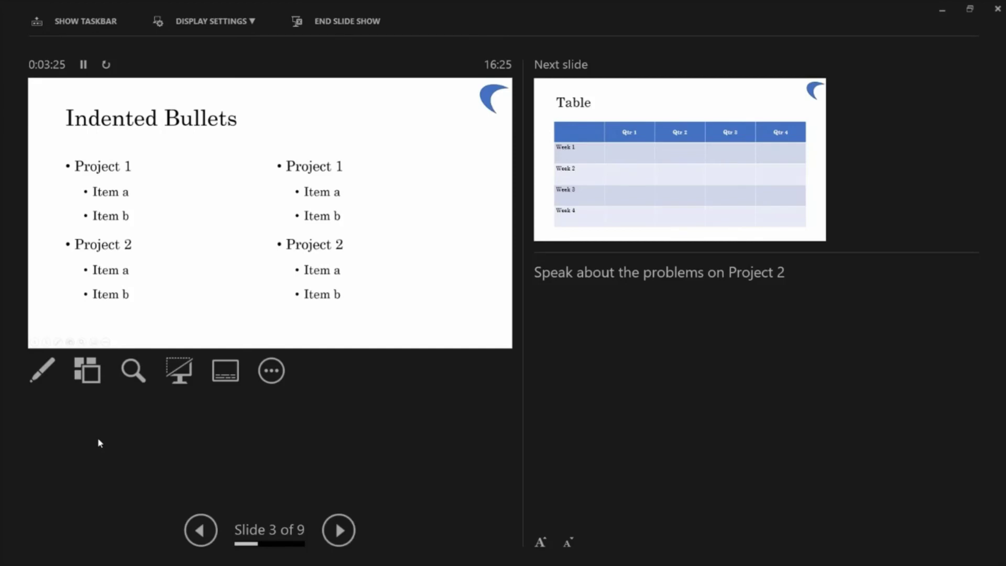
left_click(134, 371)
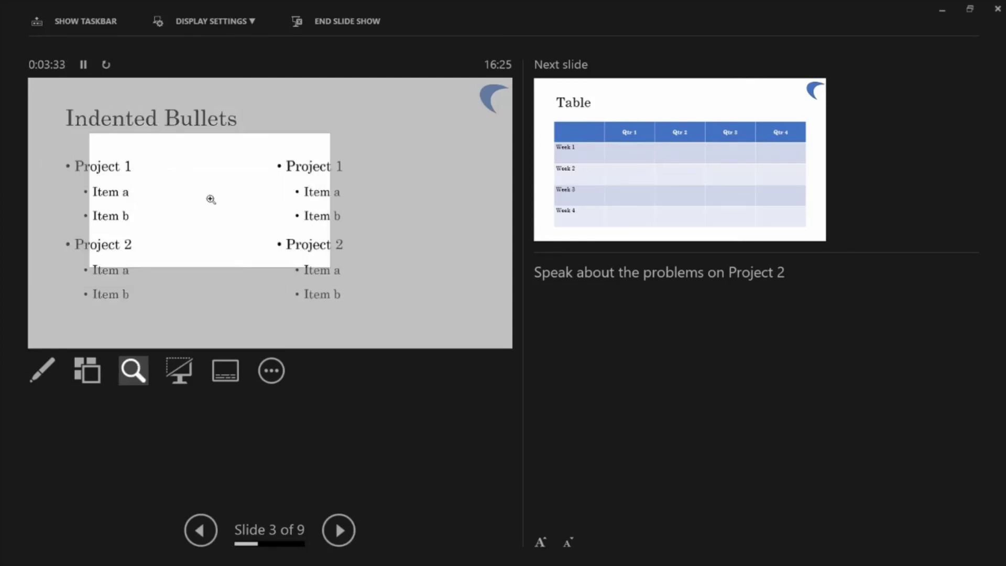
left_click(157, 190)
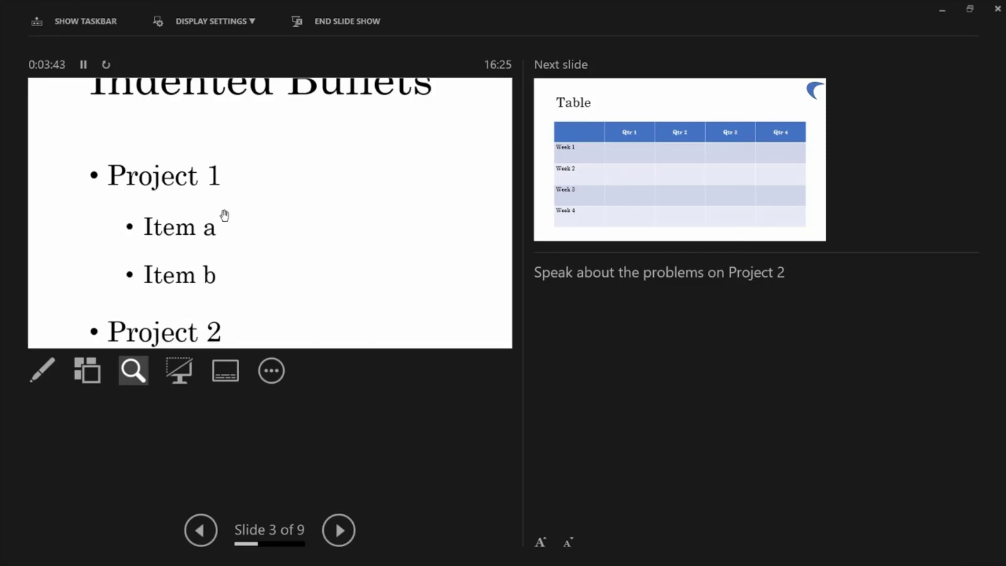
left_click_drag(229, 221, 233, 178)
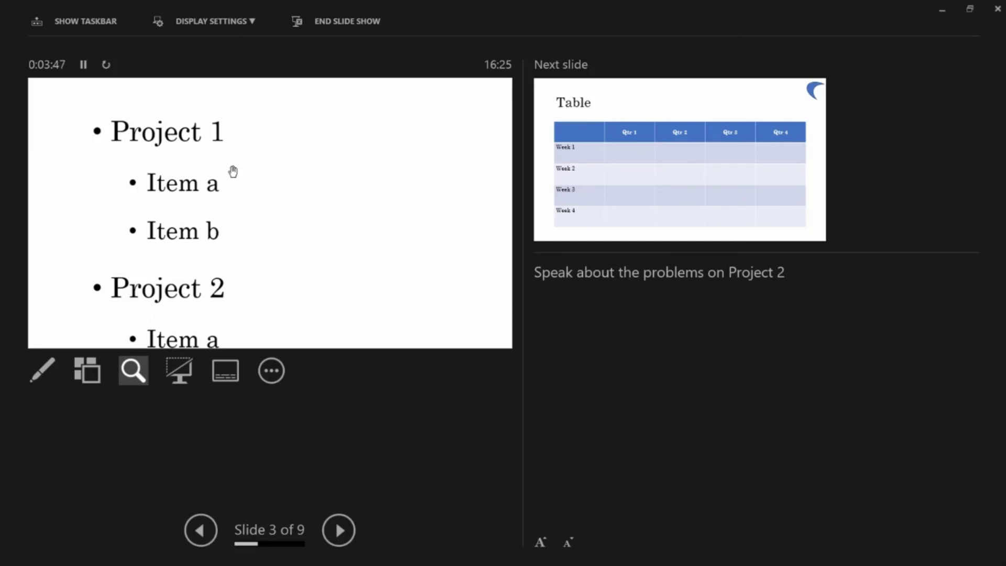
left_click(132, 370)
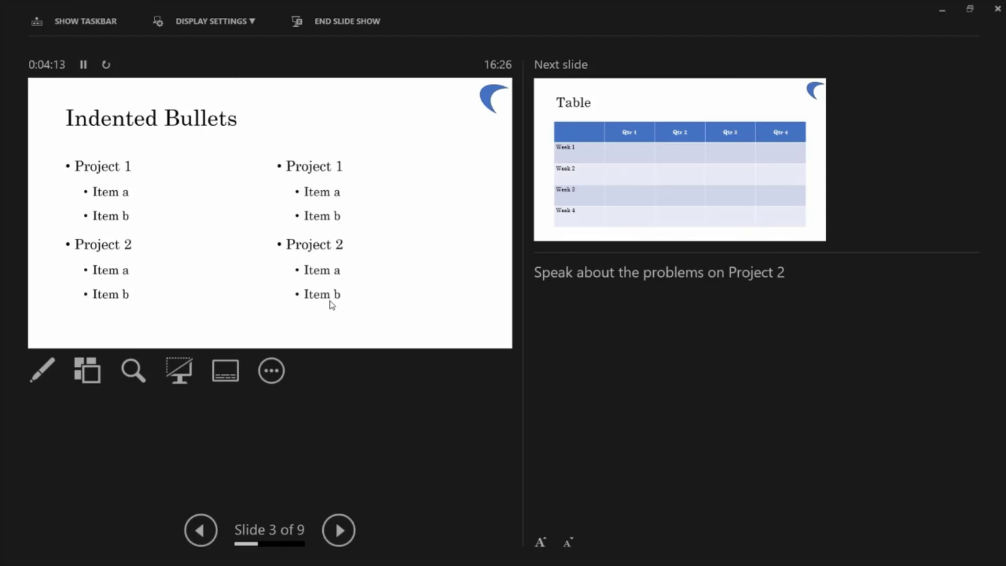
left_click(177, 370)
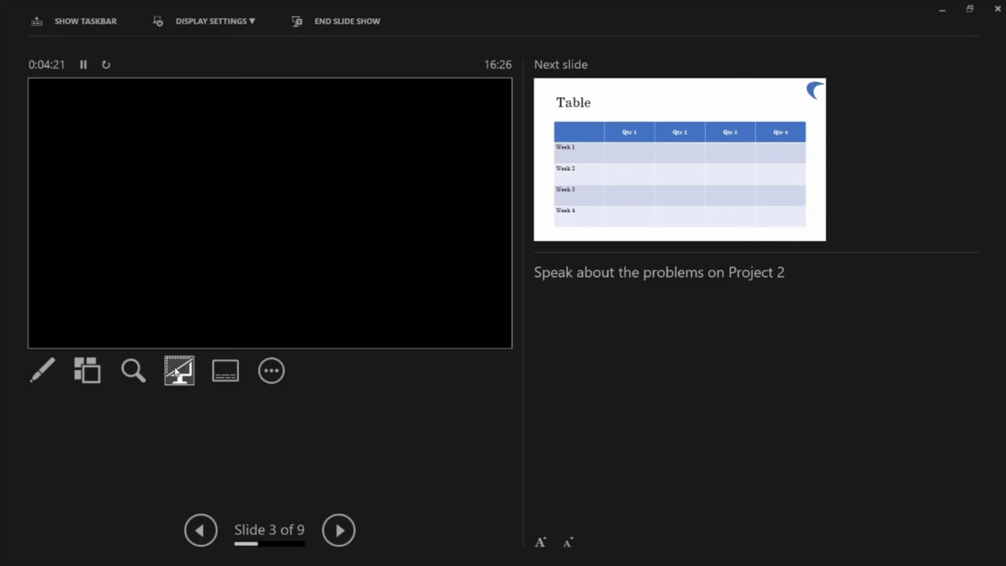
left_click(177, 371)
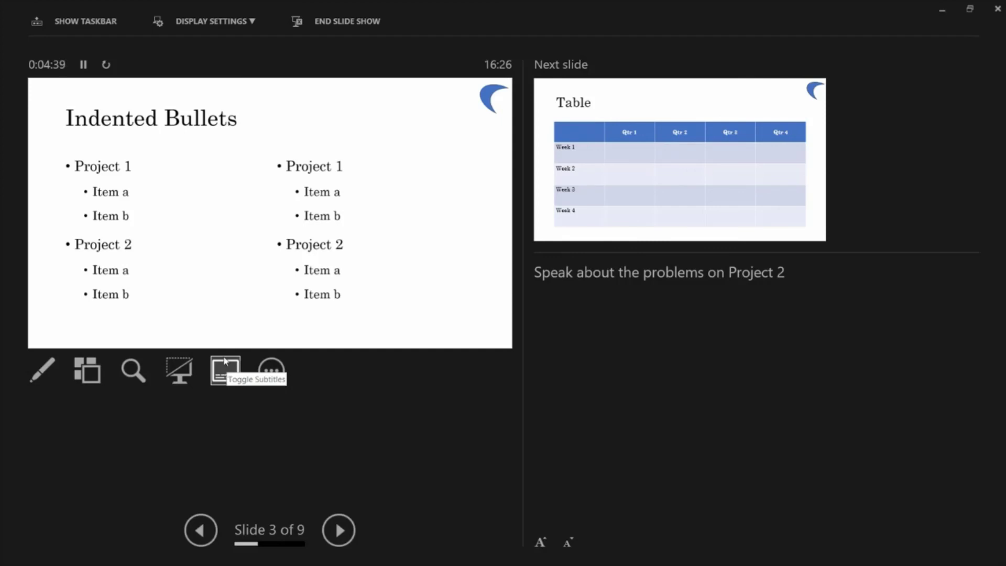
Hide Presenter View from the more slide show options menu so the slide fills the screen
left_click(272, 370)
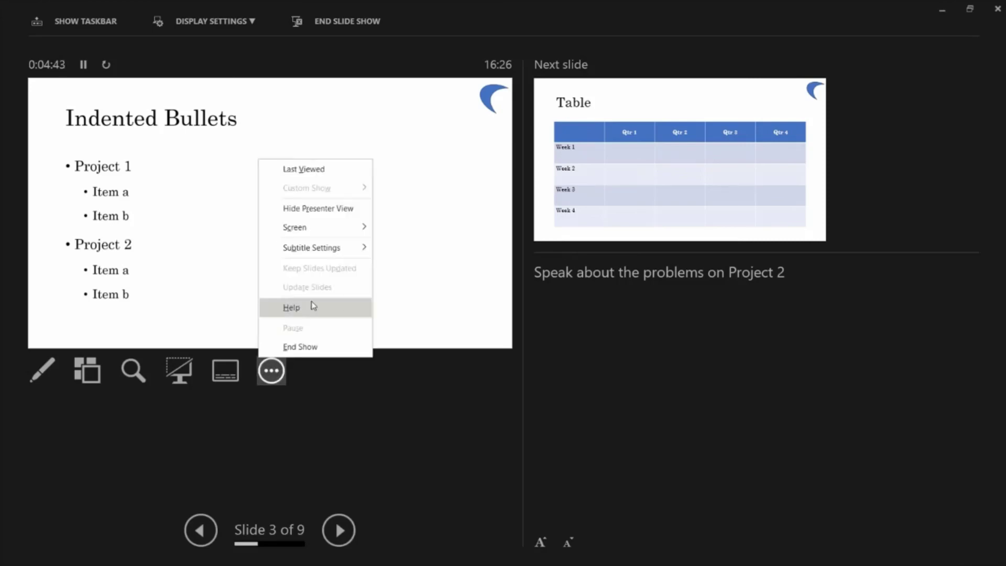
left_click(319, 210)
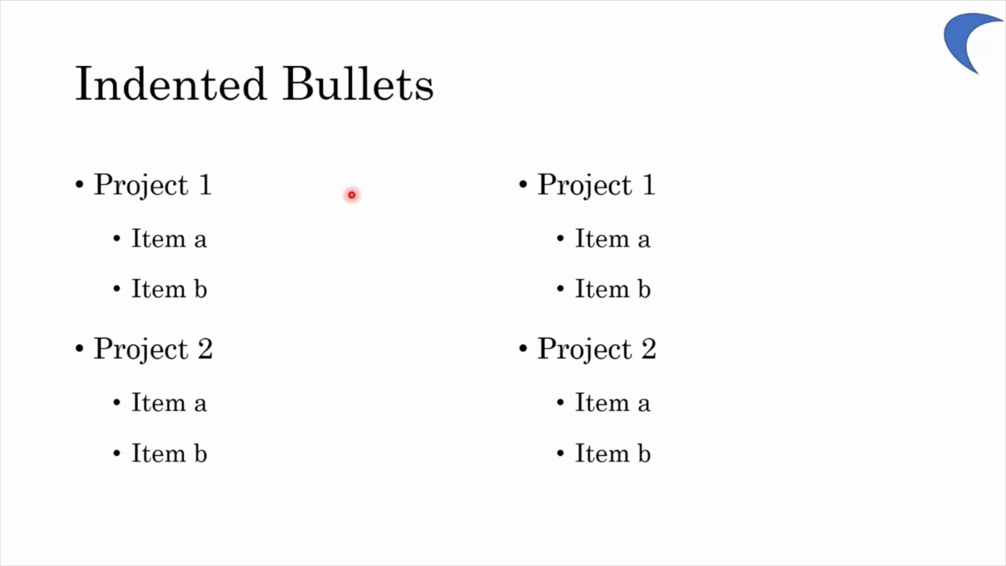
key("ctrl+l")
left_click_drag(99, 211, 310, 208)
left_click_drag(109, 264, 365, 278)
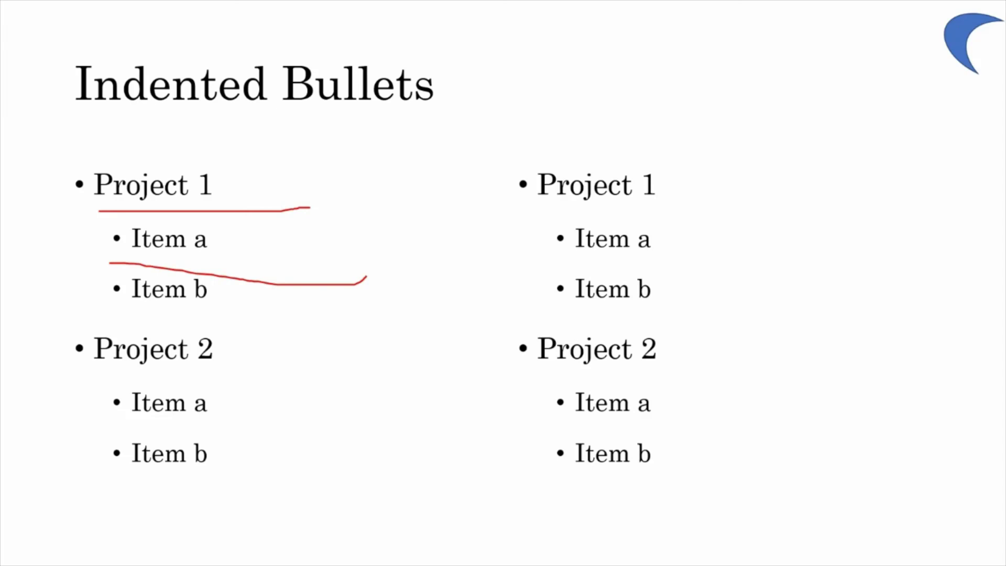
left_click(298, 210)
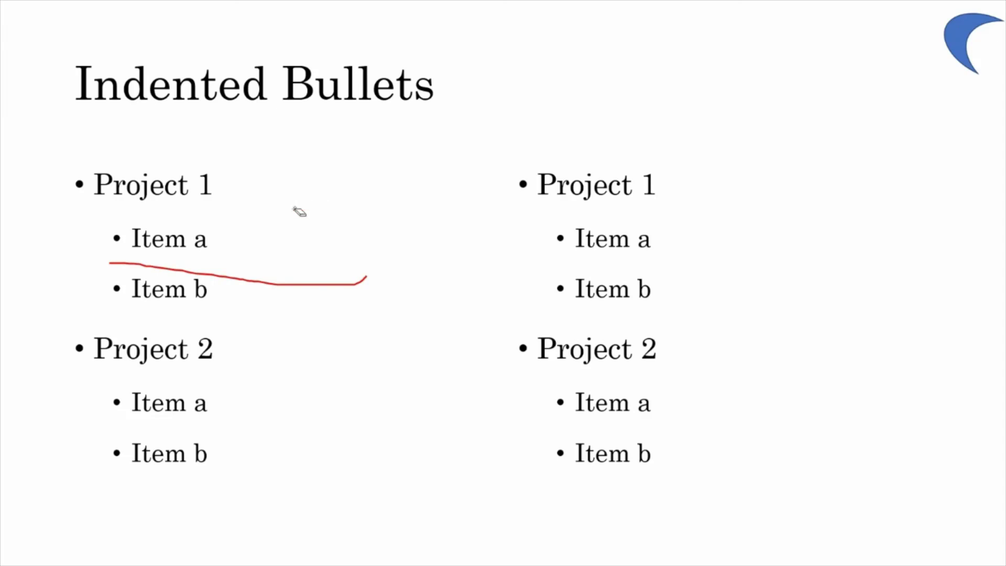
left_click(283, 285)
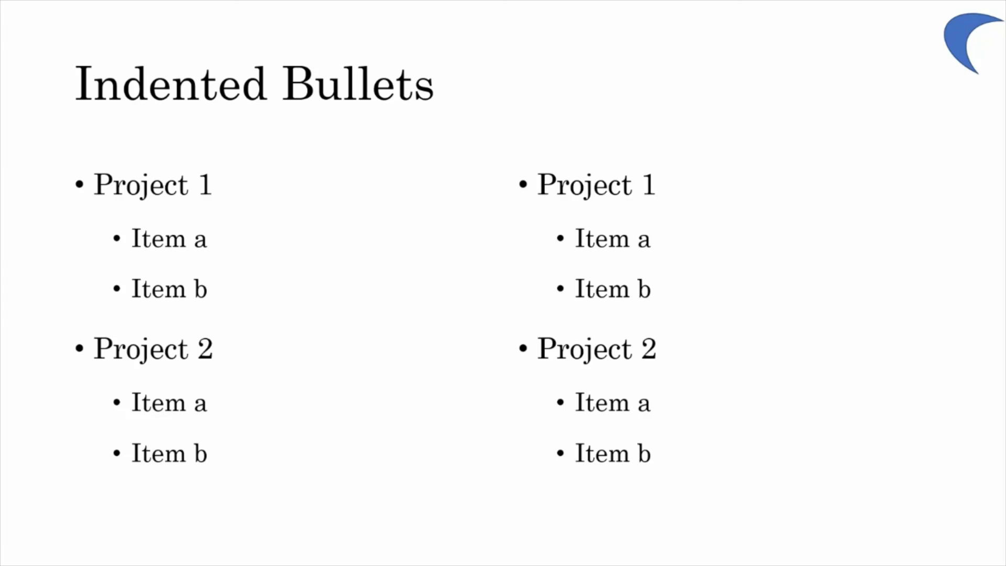
Advance to the Photos slide, then end the slide show and return to editing view
key("Right")
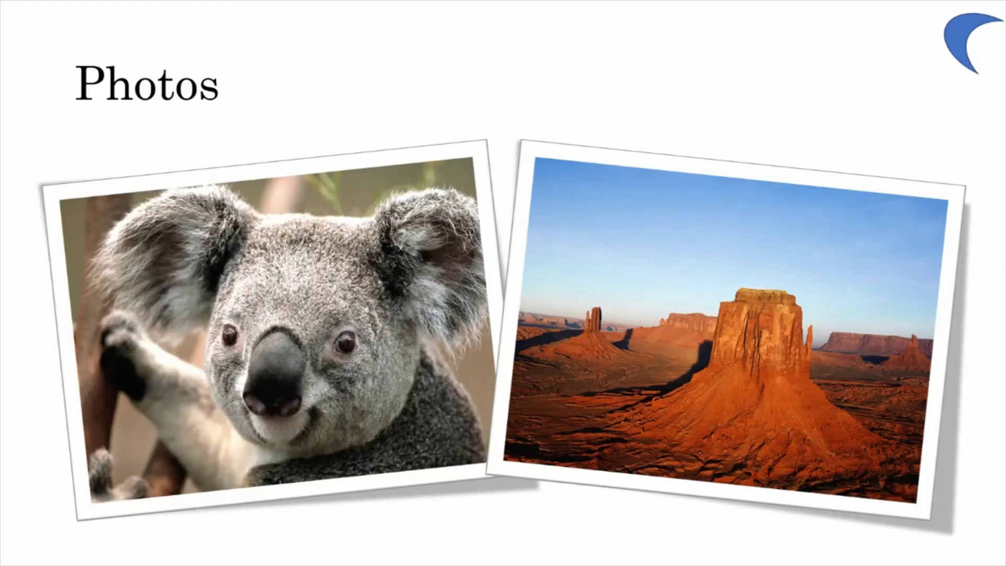
key("Escape")
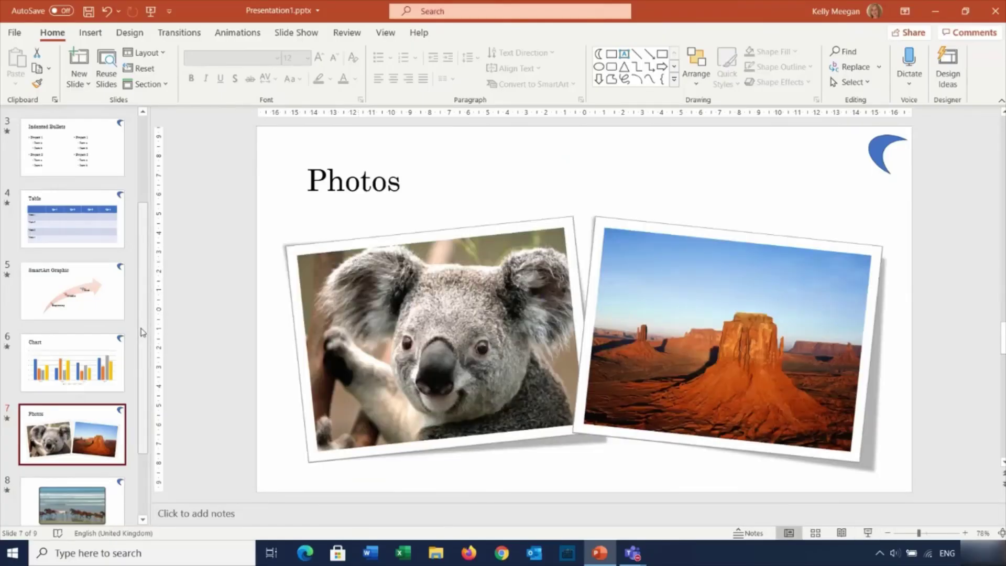
left_click_drag(142, 333, 142, 234)
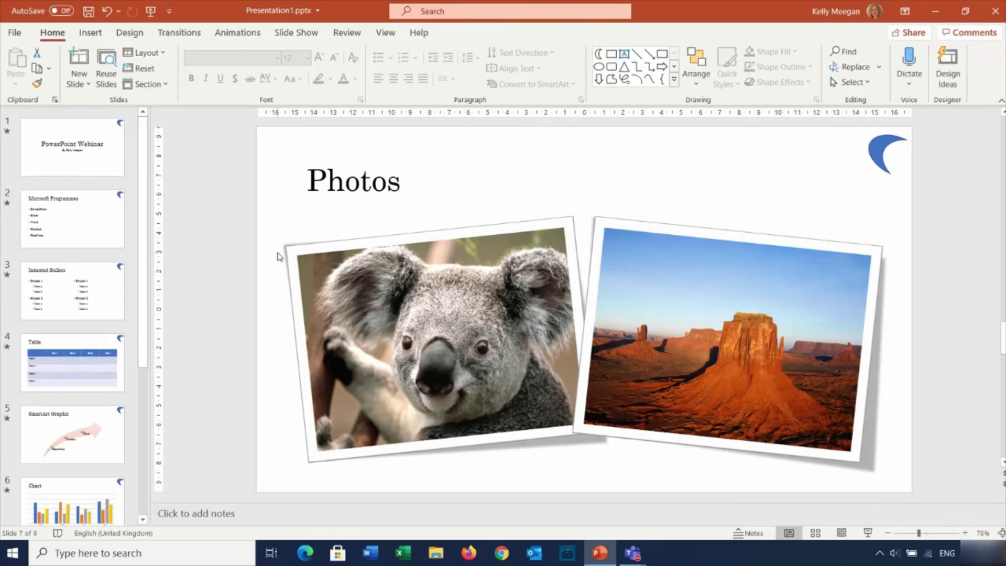